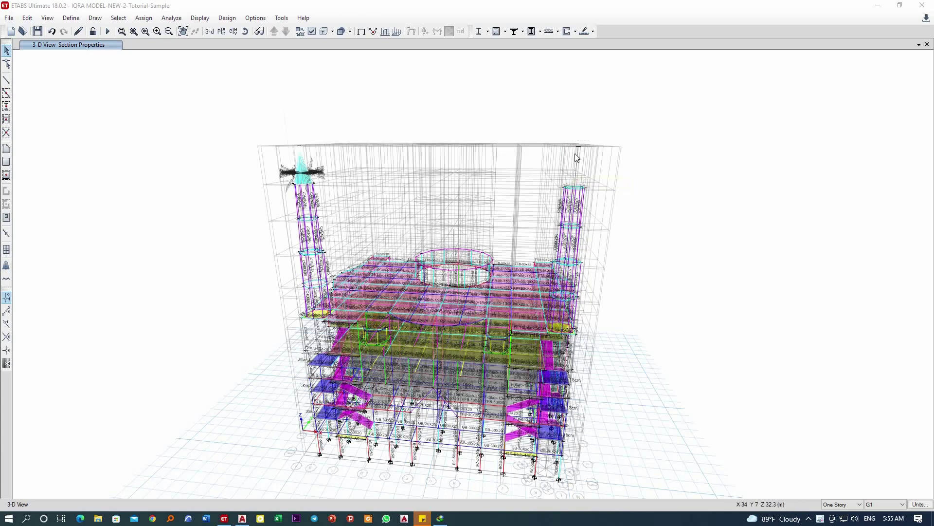
Step: Display the G1-A elevation view
{"action": "scroll", "coordinate": [556, 166], "scroll_direction": "up", "scroll_amount": 5}
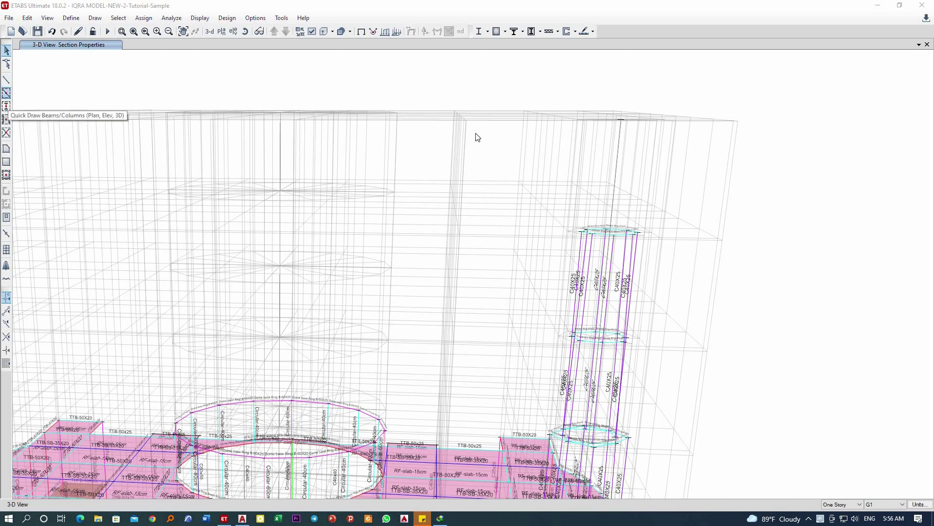
{"action": "left_click", "coordinate": [233, 32]}
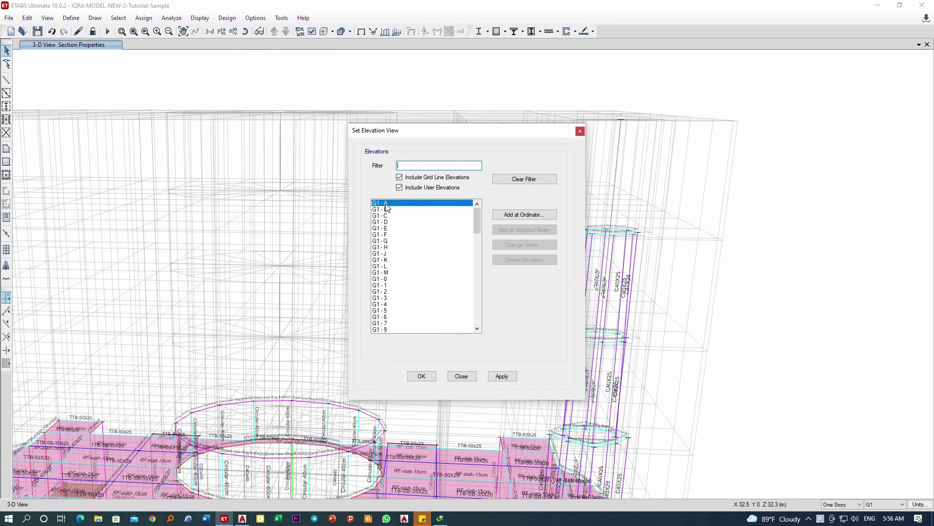
{"action": "left_click", "coordinate": [502, 376]}
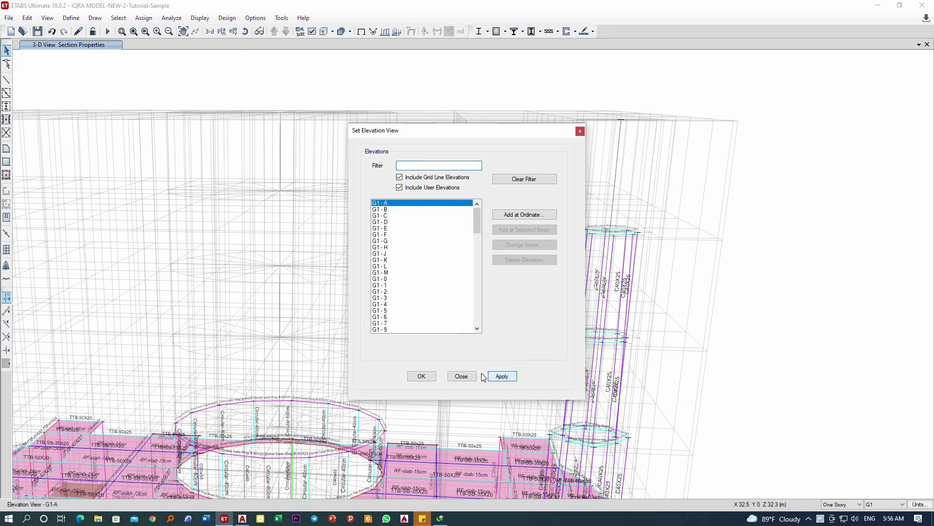
{"action": "left_click", "coordinate": [461, 375]}
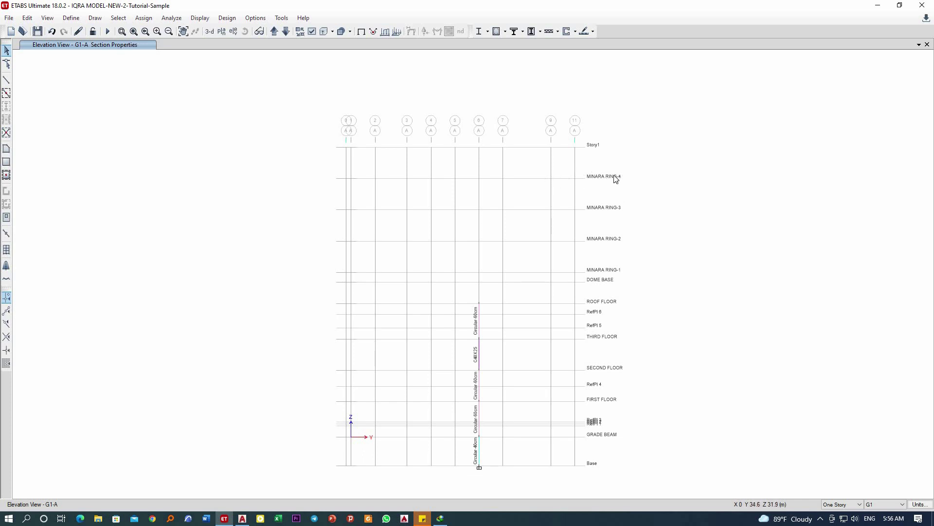
Step: Show the MINARA RING-4 plan view and zoom onto the octagonal minaret ring
{"action": "scroll", "coordinate": [622, 177], "scroll_direction": "up", "scroll_amount": 3}
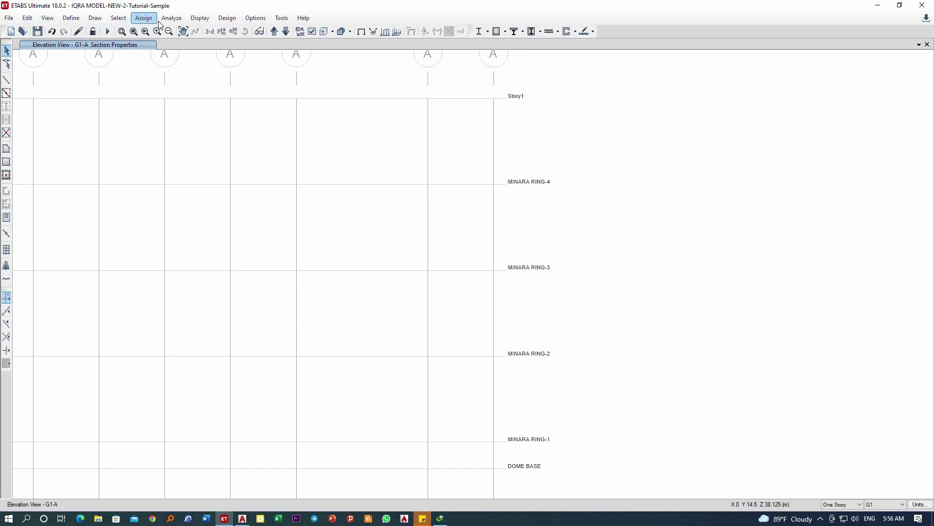
{"action": "left_click", "coordinate": [223, 31]}
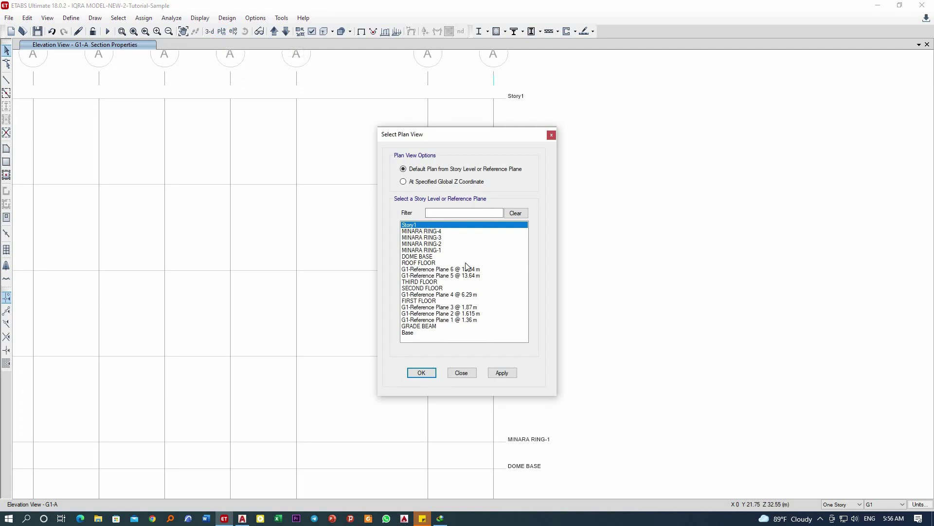
{"action": "left_click", "coordinate": [421, 231]}
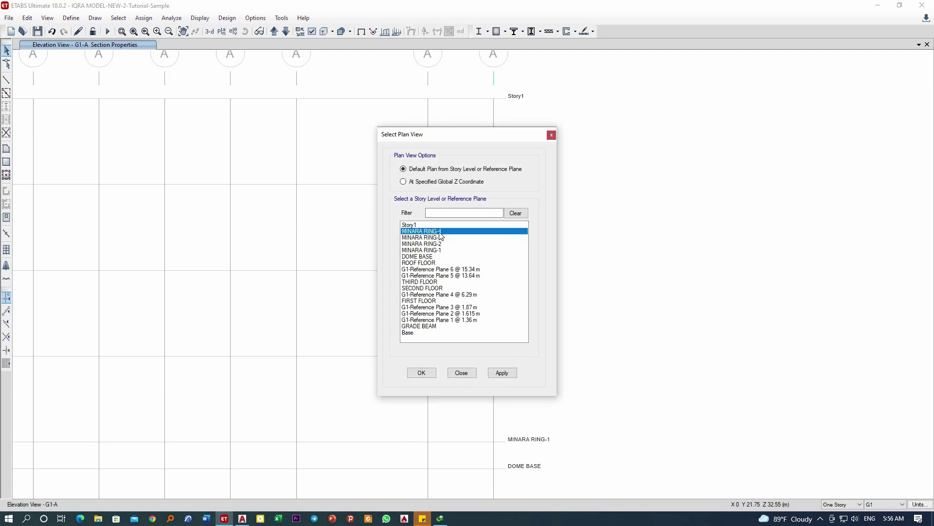
{"action": "left_click", "coordinate": [503, 373]}
{"action": "left_click", "coordinate": [461, 372]}
{"action": "scroll", "coordinate": [700, 468], "scroll_direction": "up", "scroll_amount": 4}
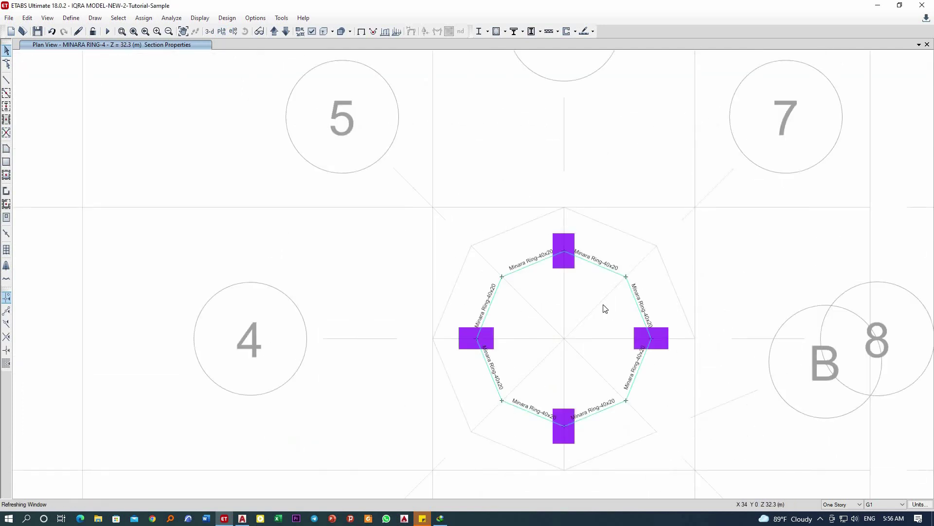
Step: Start Draw Frame with the section property set to None
{"action": "left_click", "coordinate": [6, 80]}
{"action": "left_click", "coordinate": [98, 194]}
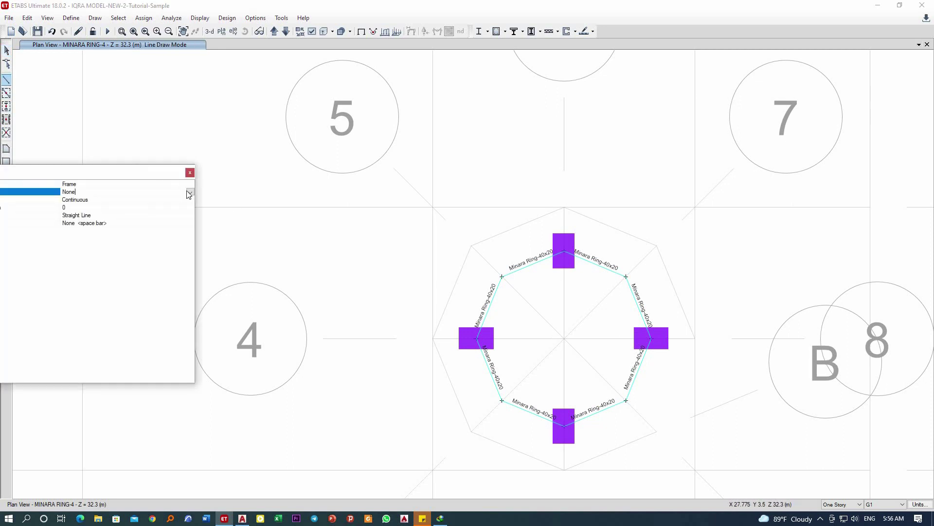
{"action": "left_click", "coordinate": [90, 193]}
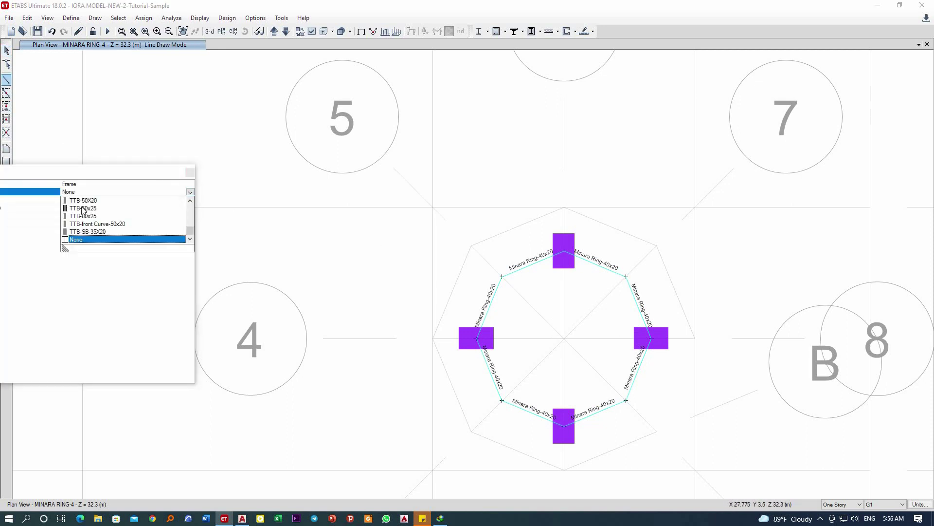
{"action": "left_click", "coordinate": [81, 240]}
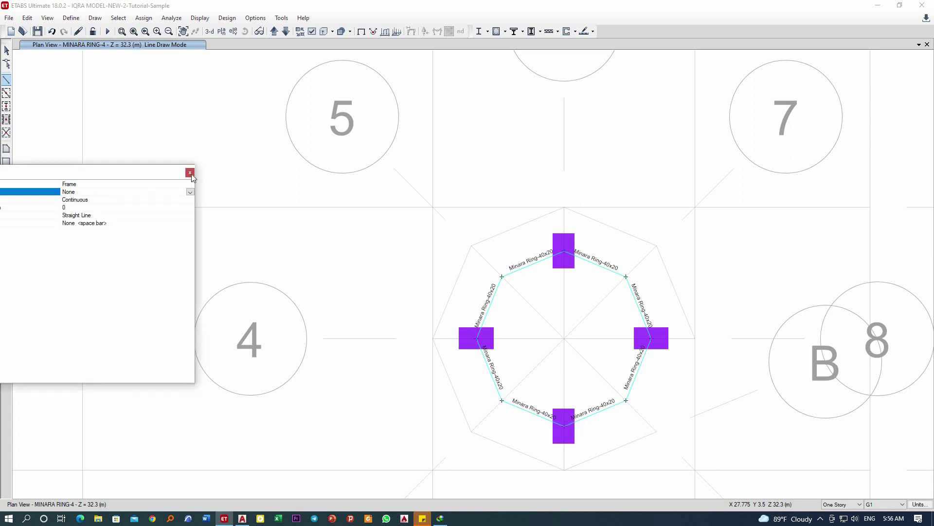
{"action": "left_click_drag", "start_coordinate": [140, 170], "coordinate": [189, 105]}
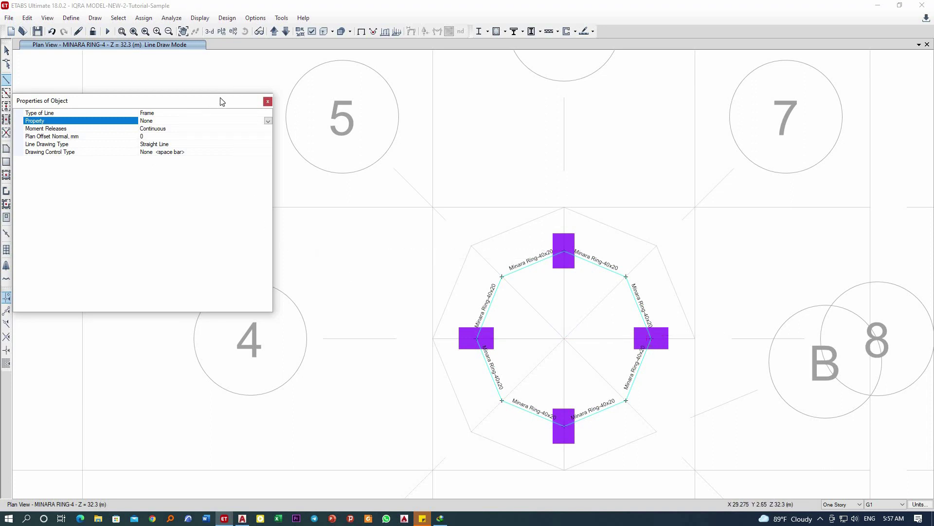
{"action": "mouse_move", "coordinate": [222, 101]}
{"action": "left_mouse_down"}
{"action": "mouse_move", "coordinate": [258, 94]}
{"action": "mouse_move", "coordinate": [232, 93]}
{"action": "left_mouse_up"}
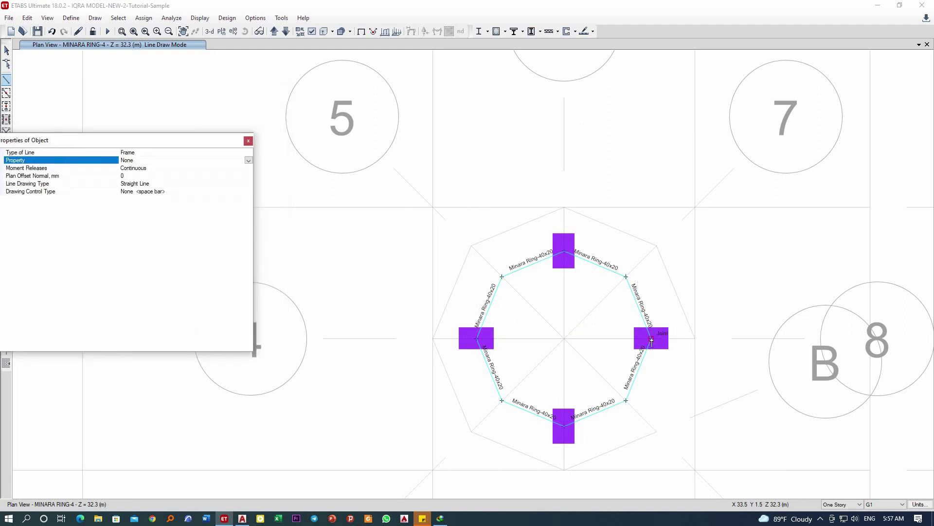
Step: Draw a line from the ring's east joint up to grid point A 8 at Story1
{"action": "left_click", "coordinate": [652, 341]}
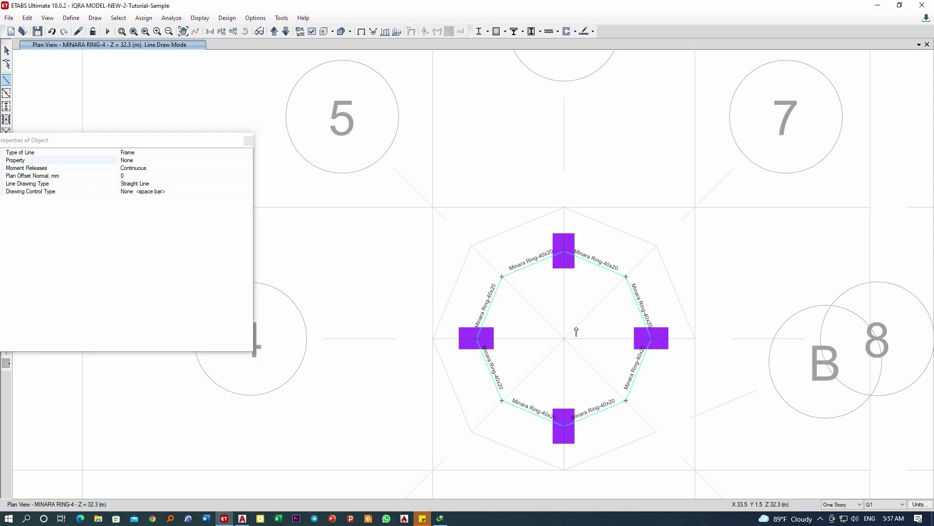
{"action": "left_click", "coordinate": [274, 31]}
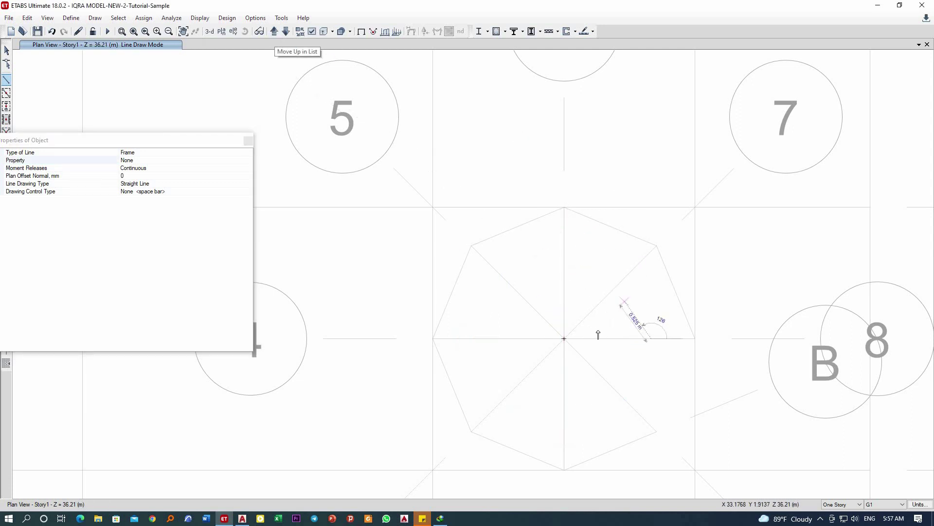
{"action": "left_click", "coordinate": [564, 338]}
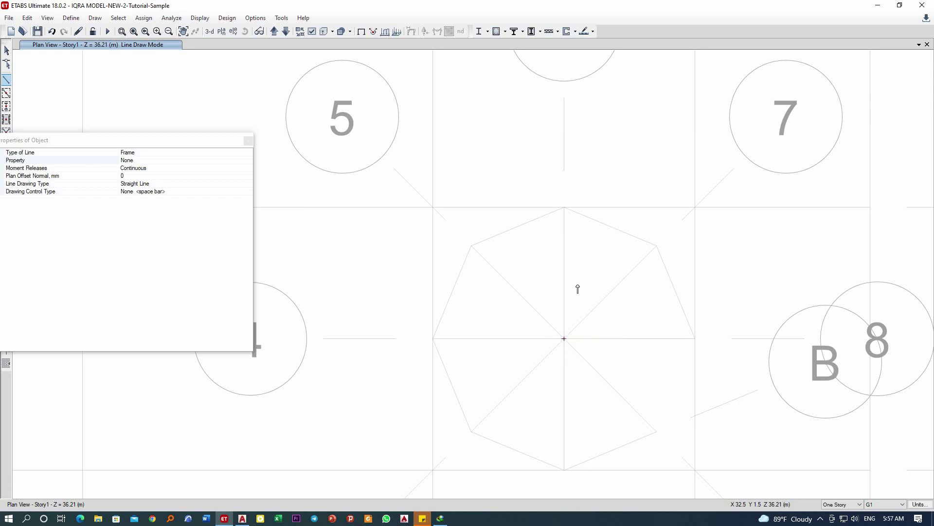
{"action": "left_click", "coordinate": [210, 31]}
Step: Orbit and zoom to the minaret top, then window-select the new slanted line above the ring
{"action": "left_click", "coordinate": [249, 140]}
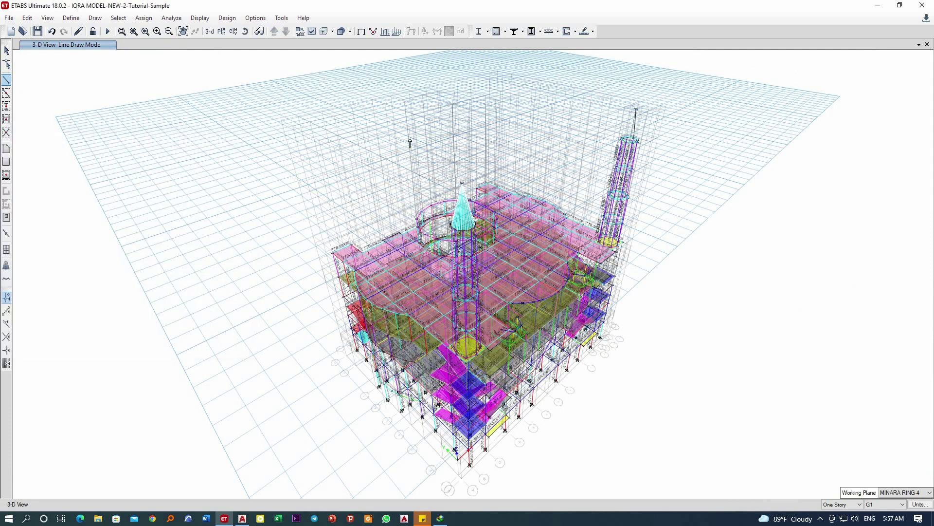
{"action": "left_click", "coordinate": [244, 32]}
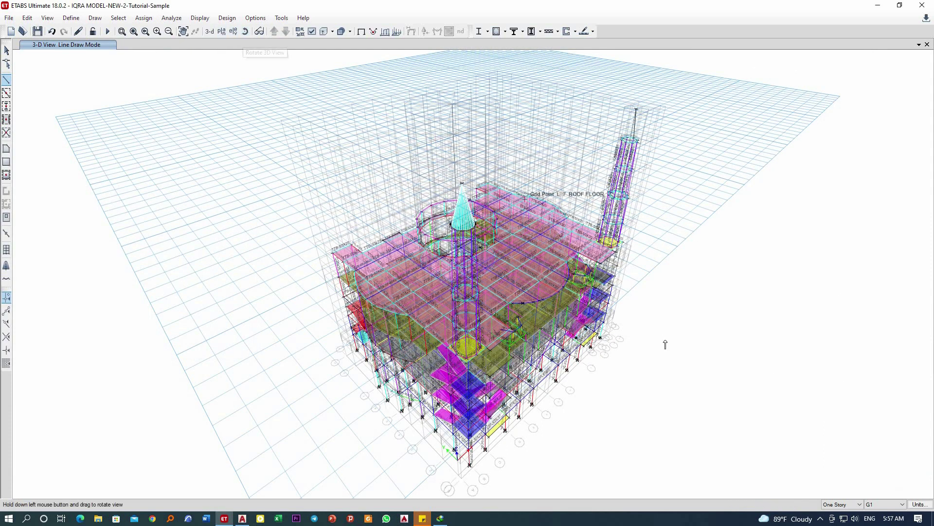
{"action": "left_click_drag", "start_coordinate": [653, 355], "coordinate": [648, 136]}
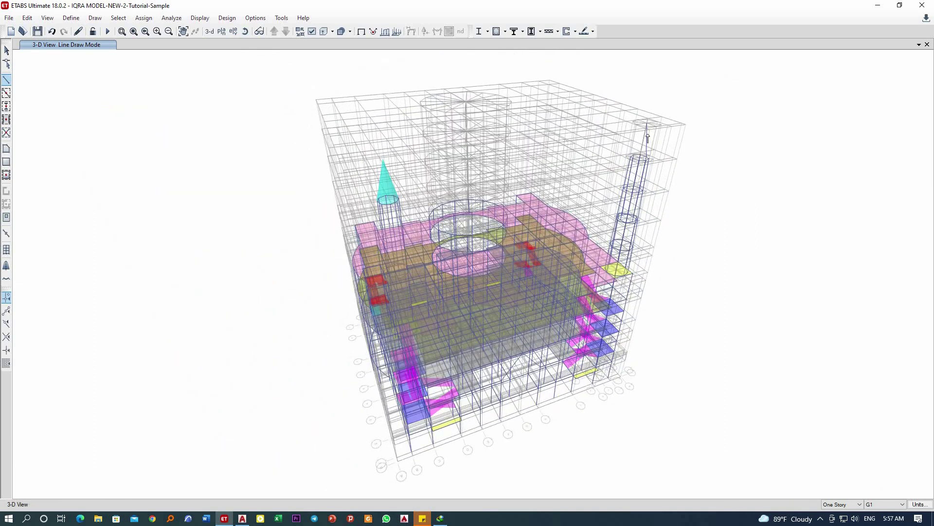
{"action": "scroll", "coordinate": [648, 156], "scroll_direction": "up", "scroll_amount": 5}
{"action": "scroll", "coordinate": [647, 205], "scroll_direction": "up", "scroll_amount": 5}
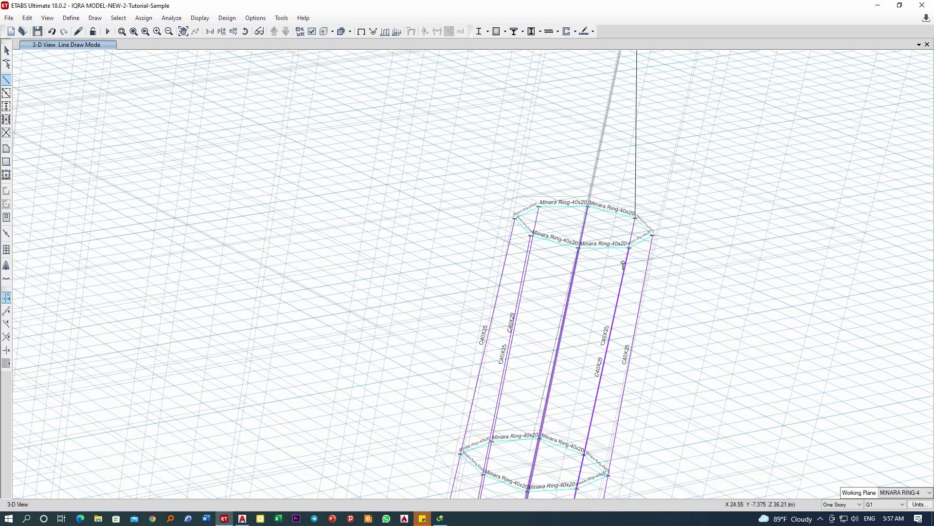
{"action": "scroll", "coordinate": [627, 219], "scroll_direction": "down", "scroll_amount": 5}
{"action": "scroll", "coordinate": [628, 160], "scroll_direction": "up", "scroll_amount": 3}
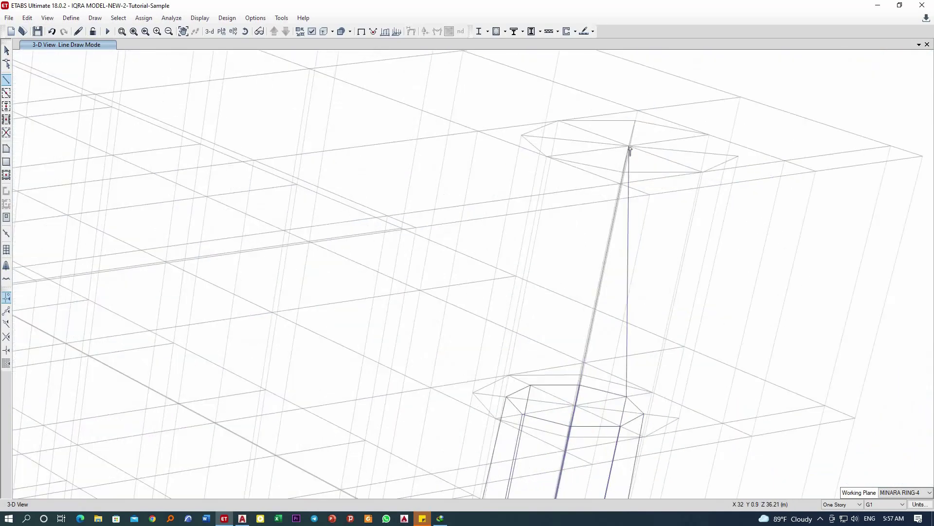
{"action": "scroll", "coordinate": [626, 158], "scroll_direction": "down", "scroll_amount": 2}
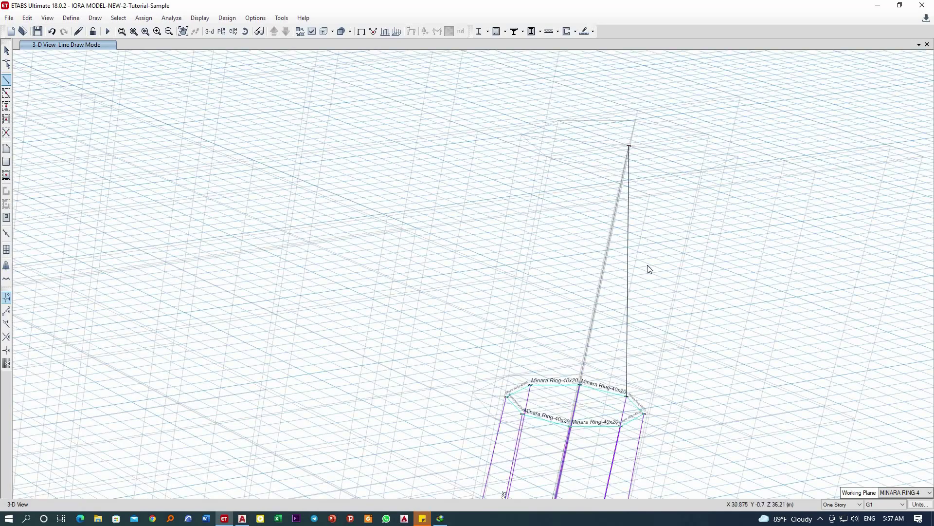
{"action": "key", "text": "Escape"}
{"action": "mouse_move", "coordinate": [649, 288]}
{"action": "left_mouse_down"}
{"action": "mouse_move", "coordinate": [605, 266]}
{"action": "mouse_move", "coordinate": [601, 276]}
{"action": "left_mouse_up"}
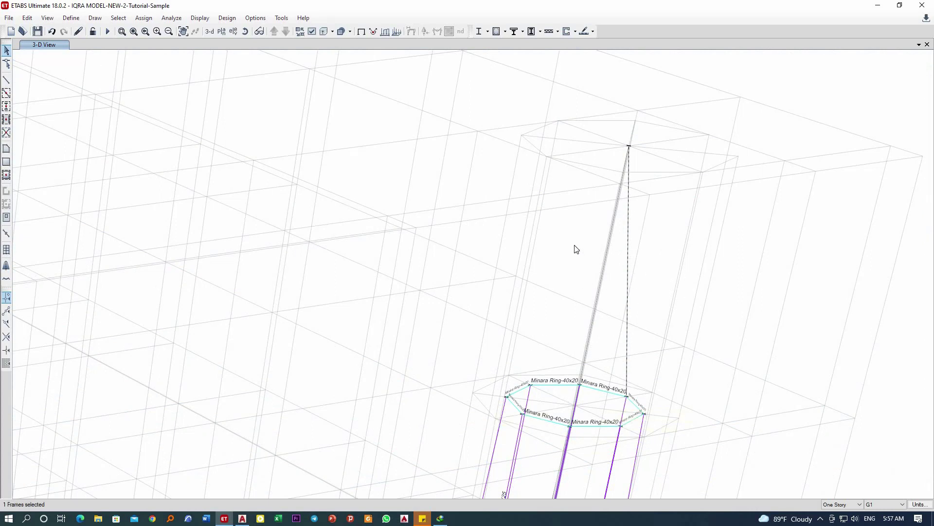
Step: Open Radial Extrusion in Extrude Frames to Shells and edit the rotation centre X and Y values
{"action": "left_click", "coordinate": [27, 19]}
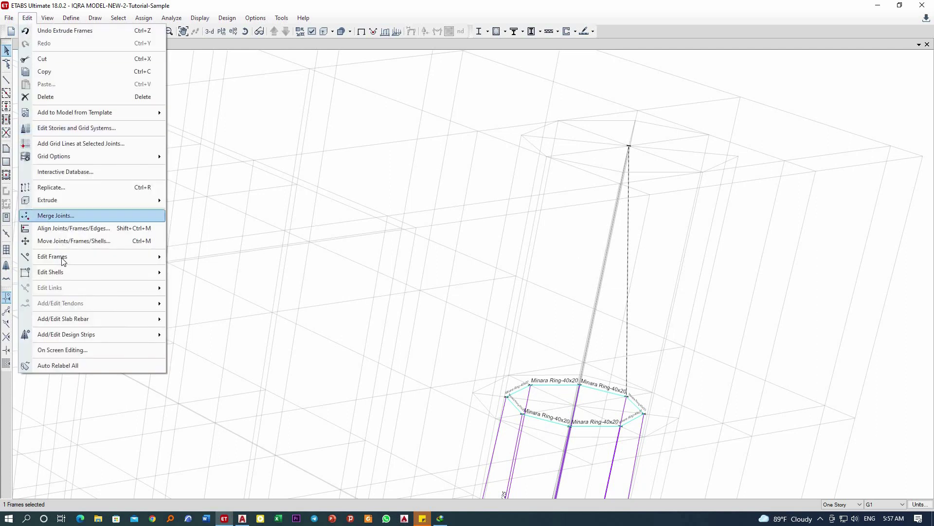
{"action": "mouse_move", "coordinate": [55, 203]}
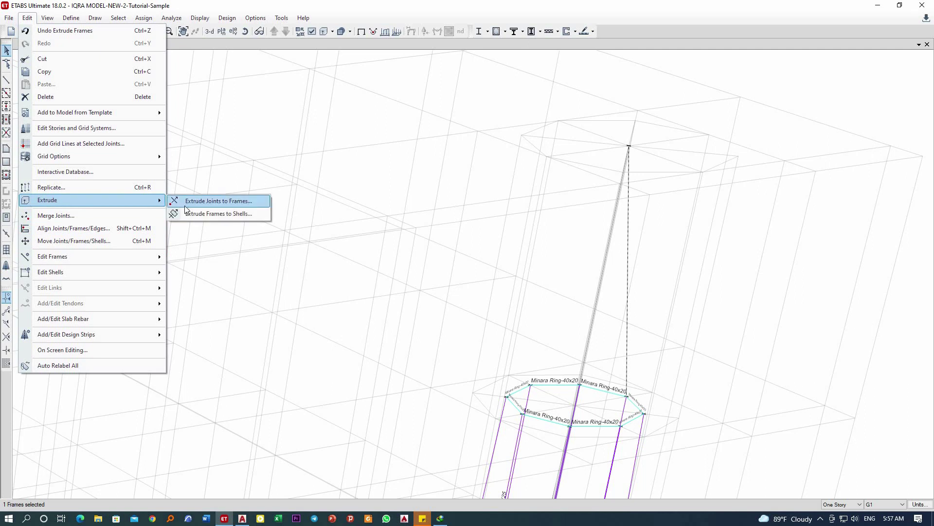
{"action": "left_click", "coordinate": [221, 215]}
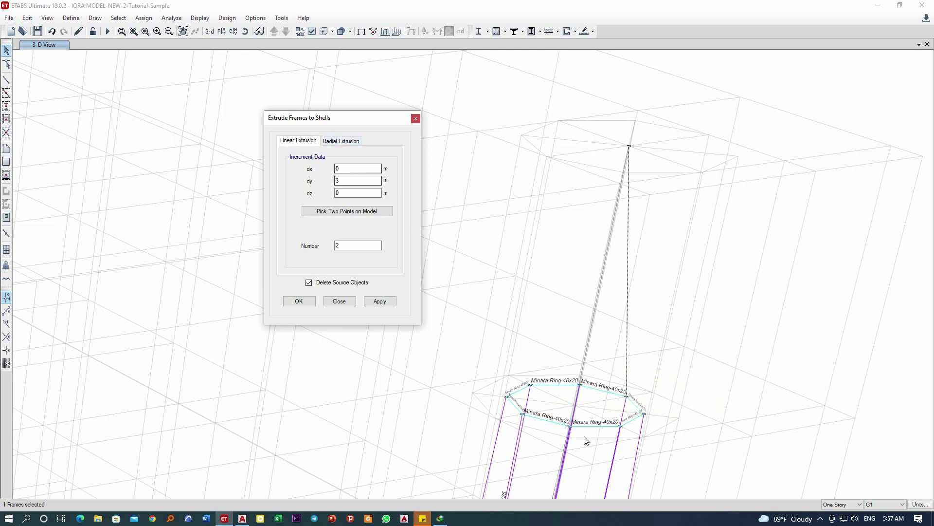
{"action": "left_click", "coordinate": [348, 142]}
{"action": "left_click", "coordinate": [351, 169]}
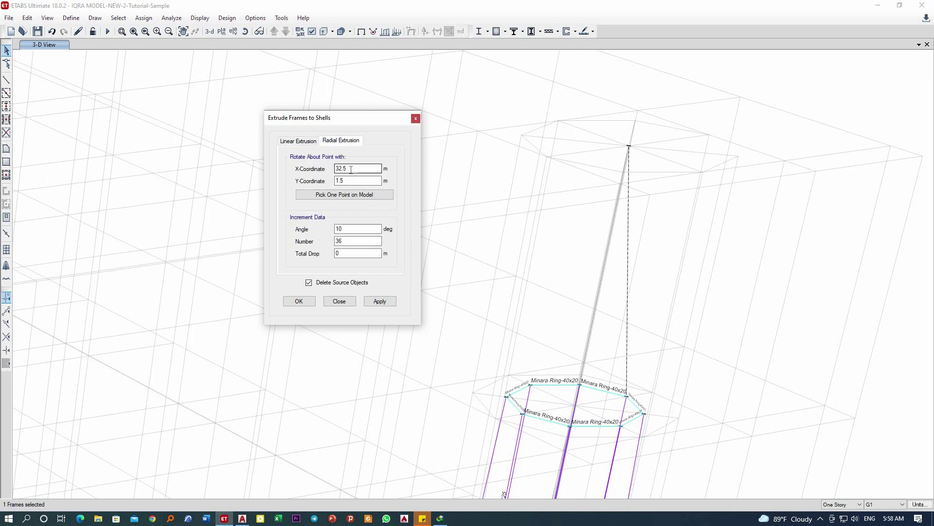
{"action": "left_click", "coordinate": [363, 182]}
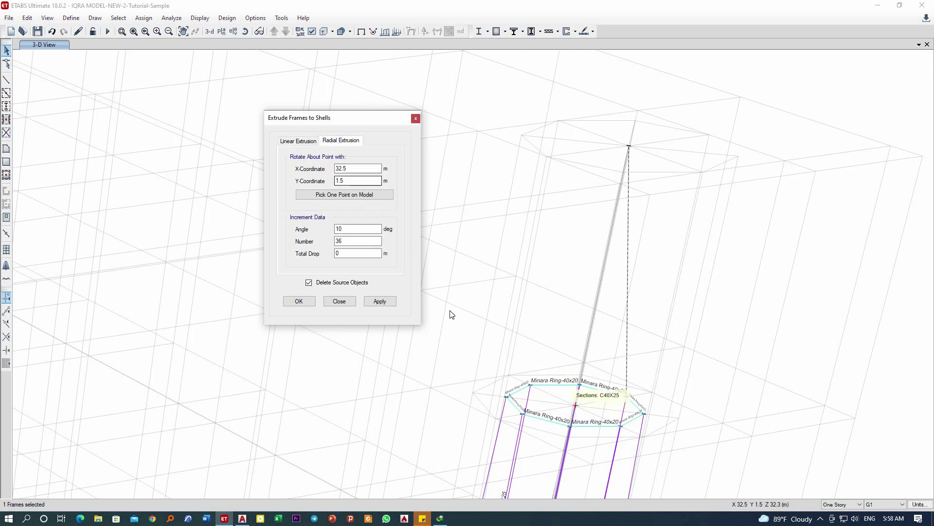
{"action": "key", "text": "shift+Tab"}
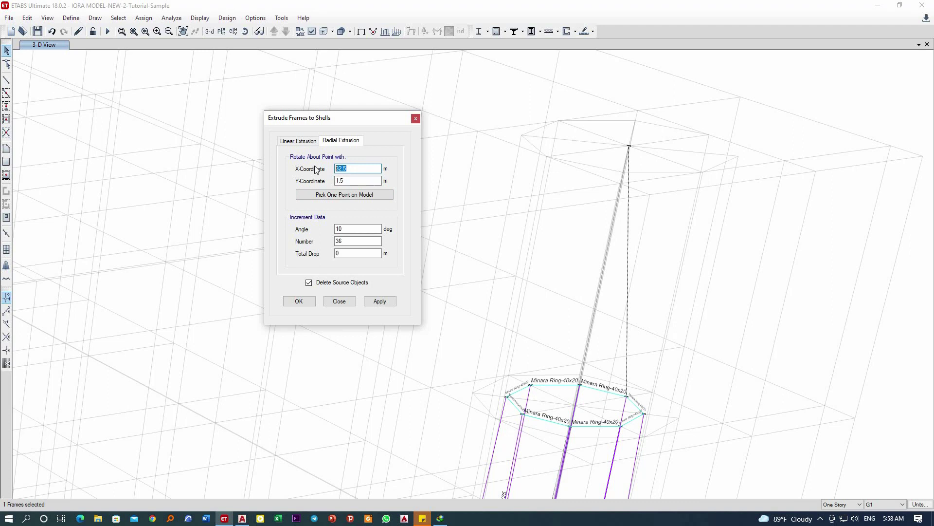
{"action": "type", "text": "1"}
{"action": "left_click_drag", "start_coordinate": [343, 180], "coordinate": [339, 181]}
{"action": "key", "text": "BackSpace"}
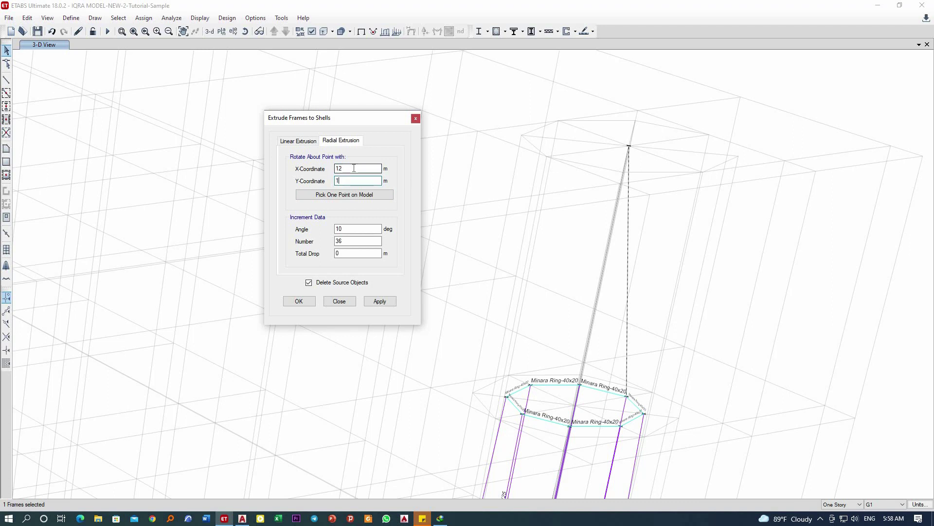
{"action": "double_click", "coordinate": [354, 168]}
{"action": "left_click_drag", "start_coordinate": [347, 181], "coordinate": [296, 180]}
Step: Pick the rotation centre at X 23.4, Y -10.375 on the model and close without extruding
{"action": "scroll", "coordinate": [591, 414], "scroll_direction": "up", "scroll_amount": 3}
{"action": "left_click", "coordinate": [593, 414]}
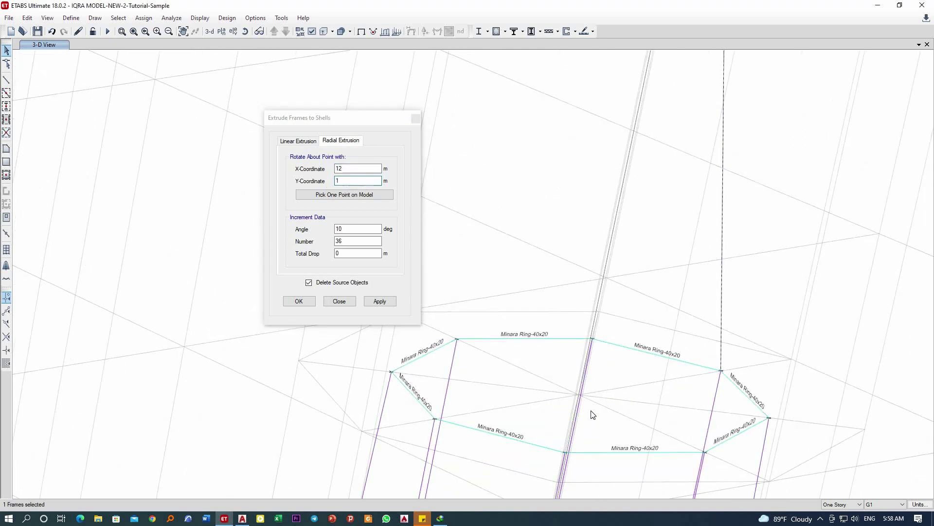
{"action": "scroll", "coordinate": [332, 388], "scroll_direction": "down", "scroll_amount": 3}
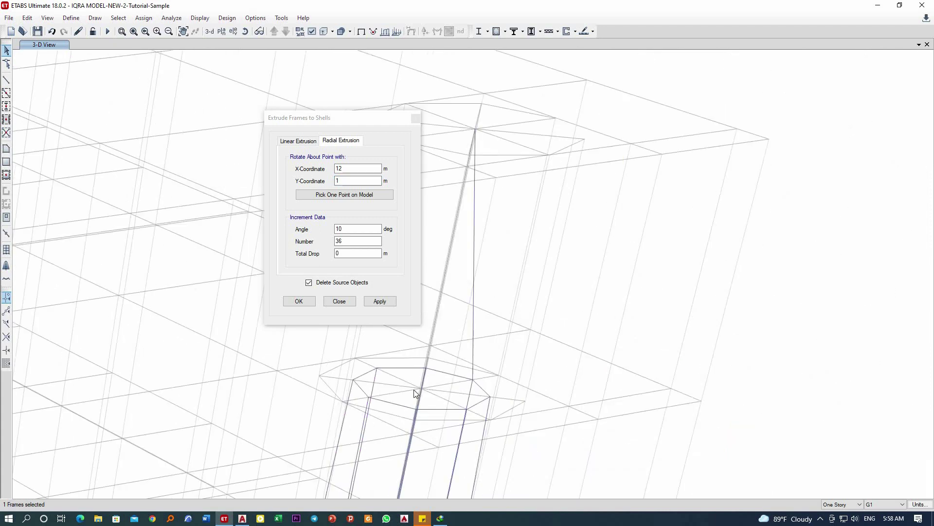
{"action": "scroll", "coordinate": [446, 378], "scroll_direction": "up", "scroll_amount": 3}
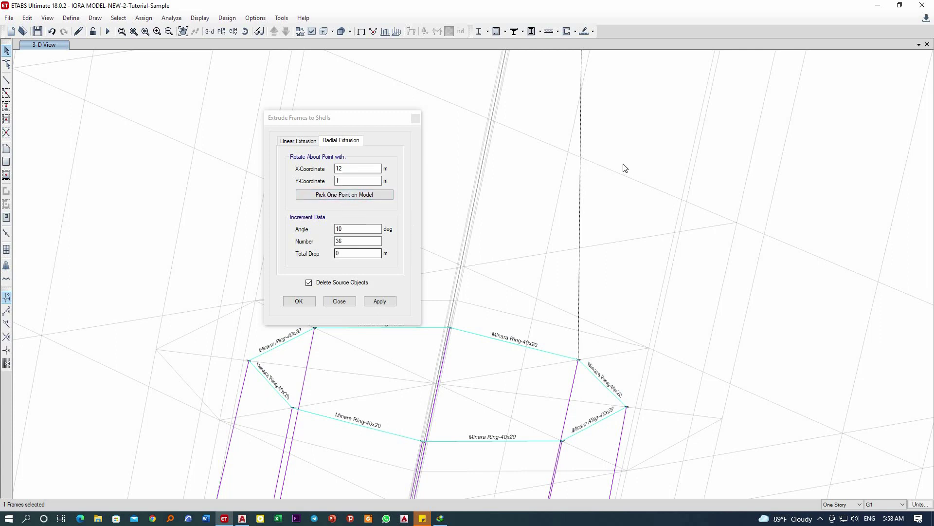
{"action": "scroll", "coordinate": [502, 269], "scroll_direction": "down", "scroll_amount": 3}
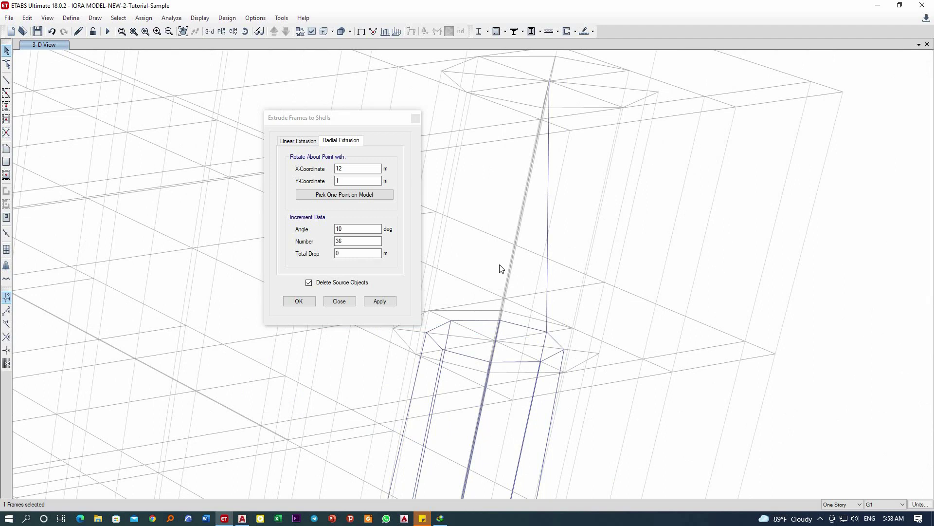
{"action": "left_click", "coordinate": [338, 195]}
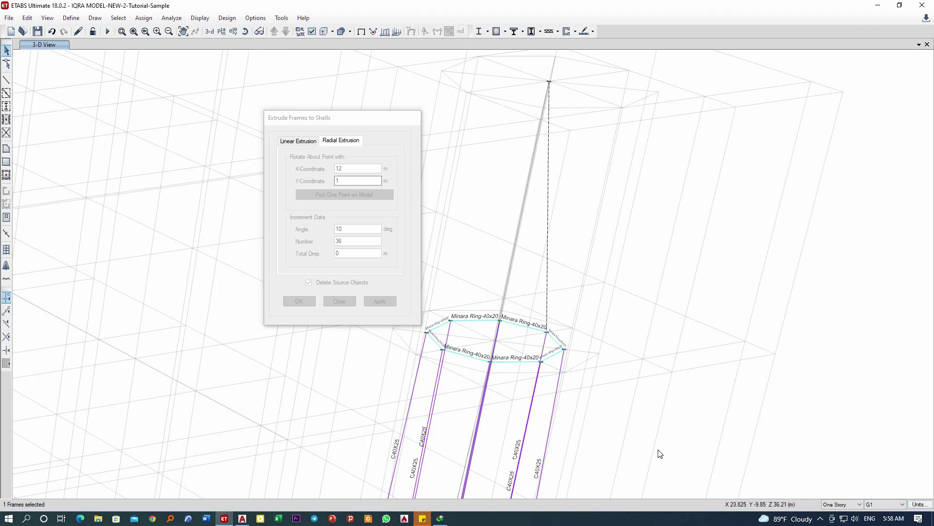
{"action": "left_click", "coordinate": [616, 458]}
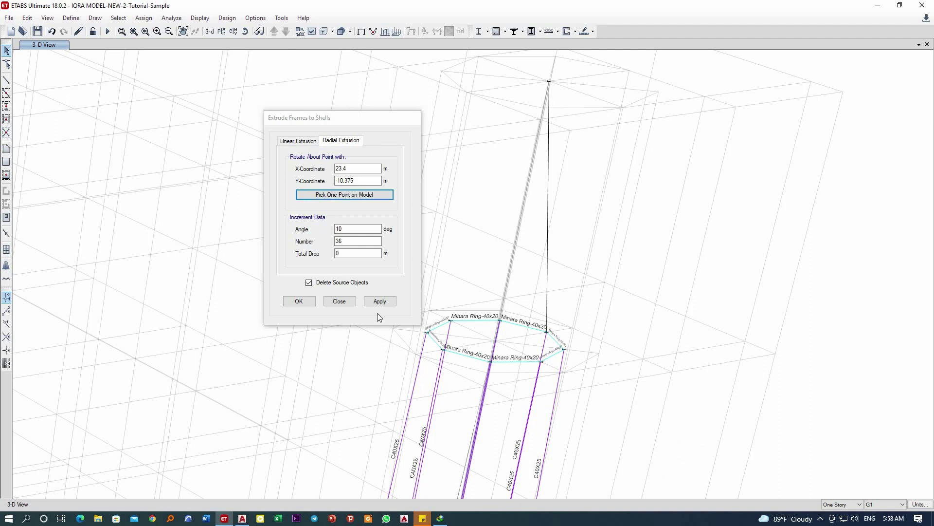
{"action": "left_click", "coordinate": [340, 302]}
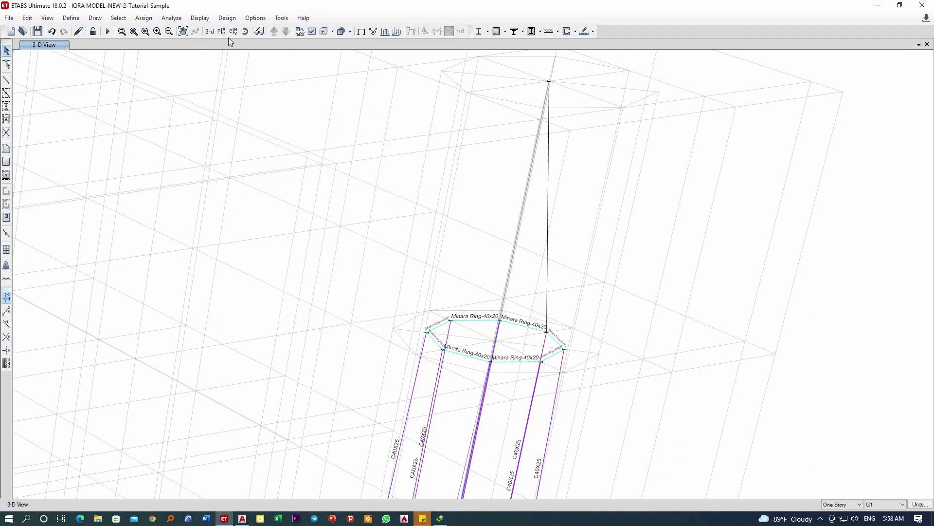
Step: Orbit to the minaret top and select the frame running up to the apex
{"action": "left_click", "coordinate": [245, 32]}
{"action": "left_click_drag", "start_coordinate": [384, 194], "coordinate": [461, 306]}
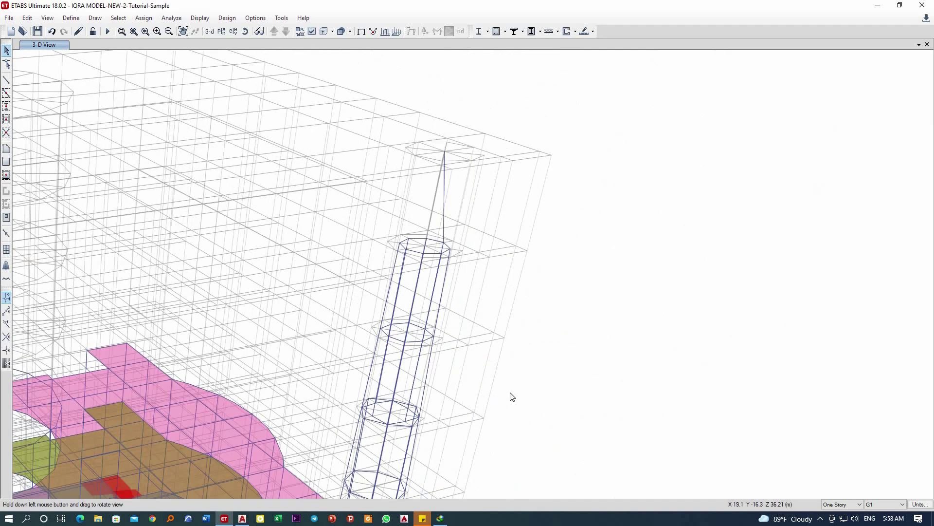
{"action": "left_click_drag", "start_coordinate": [504, 395], "coordinate": [554, 417]}
{"action": "scroll", "coordinate": [443, 329], "scroll_direction": "up", "scroll_amount": 5}
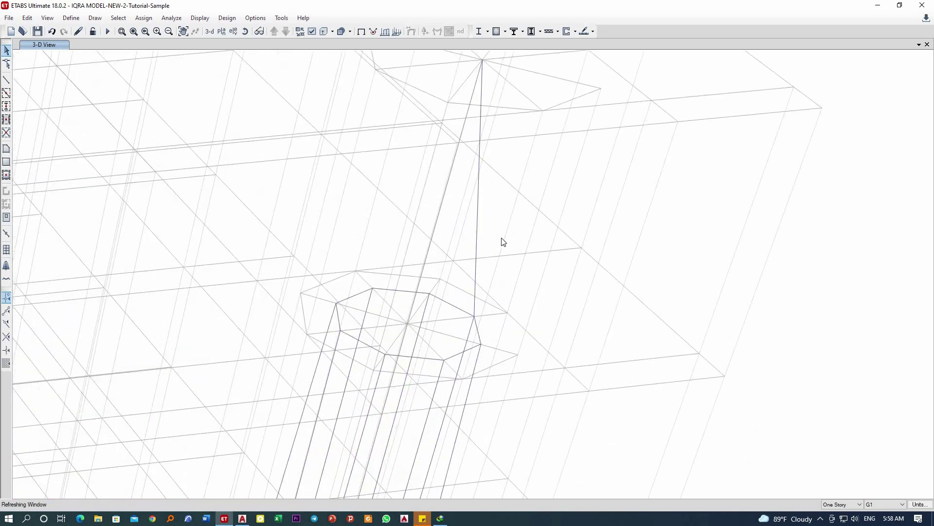
{"action": "left_click", "coordinate": [440, 202]}
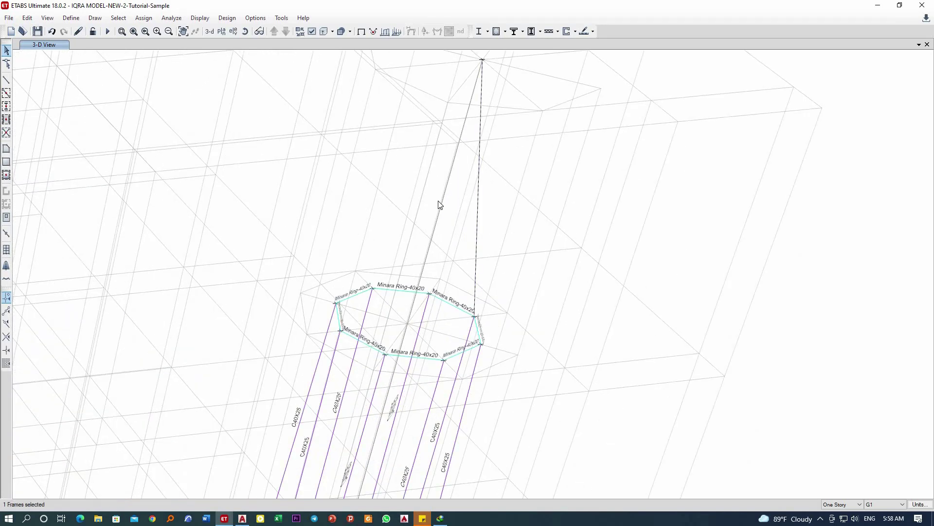
Step: Open the Radial Extrusion settings and pick grid point 32.5, 1.5 as the rotation centre
{"action": "left_click", "coordinate": [28, 17]}
{"action": "mouse_move", "coordinate": [66, 198]}
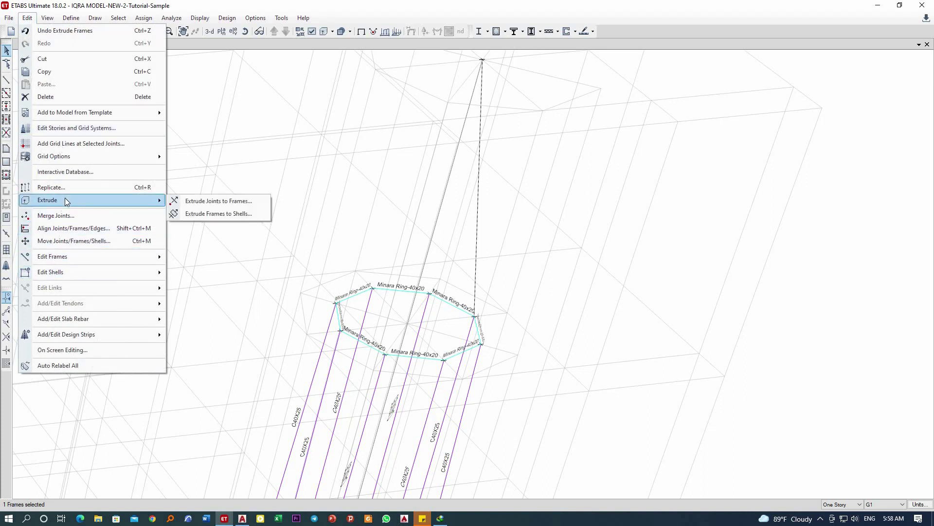
{"action": "left_click", "coordinate": [213, 215]}
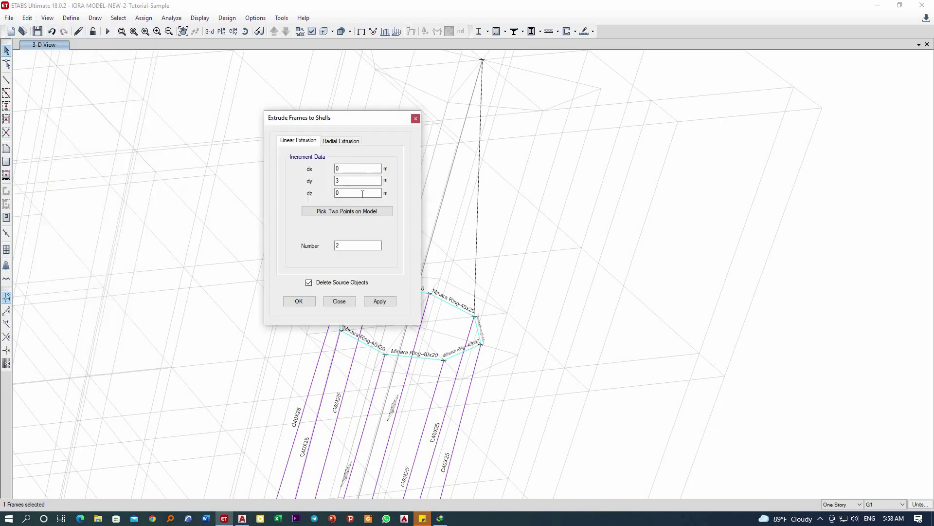
{"action": "left_click", "coordinate": [336, 142]}
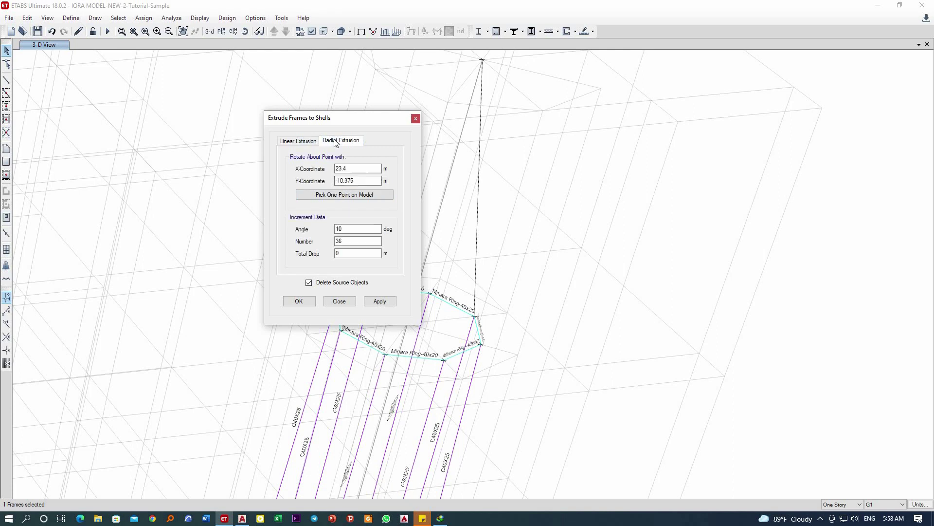
{"action": "left_click", "coordinate": [327, 195]}
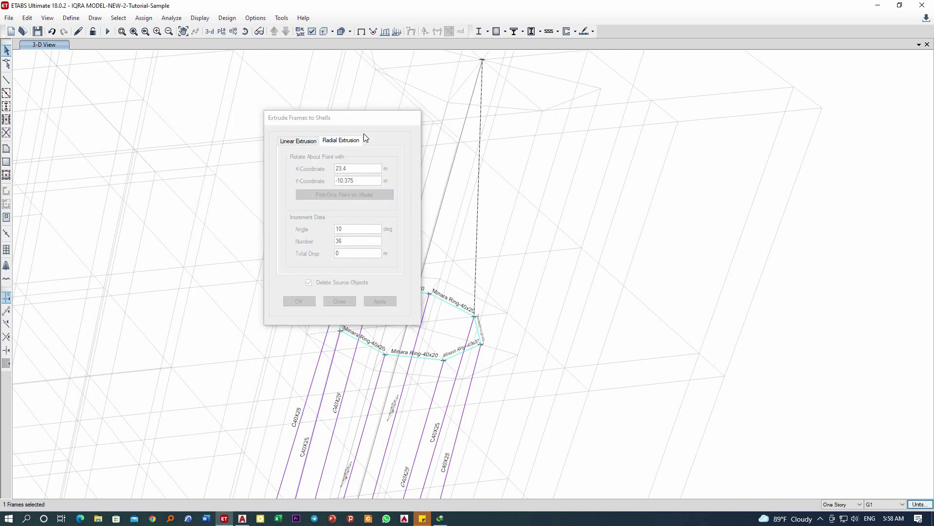
{"action": "left_click_drag", "start_coordinate": [357, 118], "coordinate": [238, 117]}
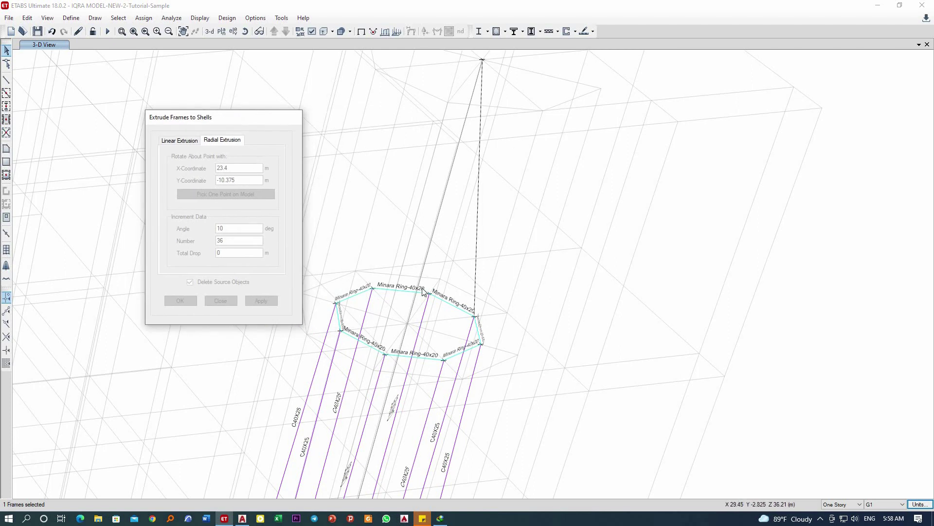
{"action": "scroll", "coordinate": [410, 329], "scroll_direction": "up", "scroll_amount": 5}
{"action": "scroll", "coordinate": [410, 329], "scroll_direction": "up", "scroll_amount": 3}
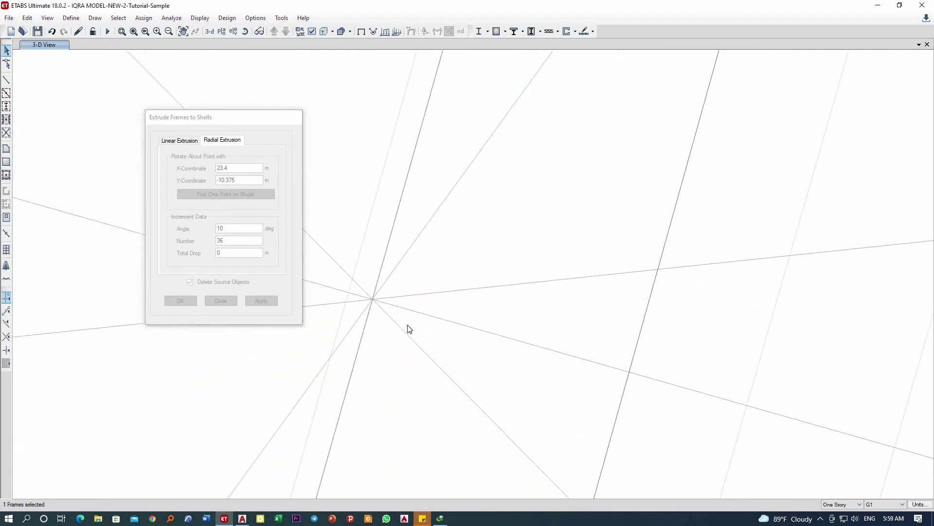
{"action": "left_click", "coordinate": [372, 301]}
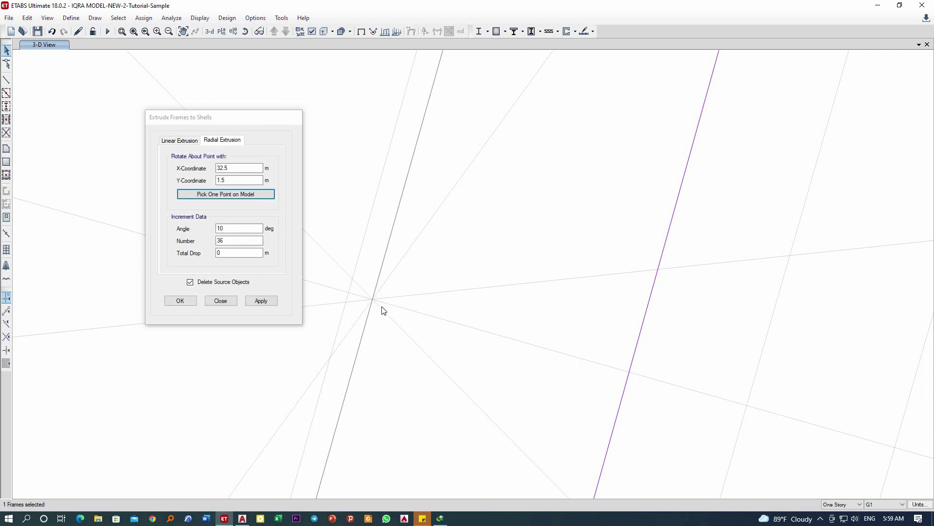
Step: Set the radial extrusion to 60 steps of 6 degrees
{"action": "scroll", "coordinate": [383, 310], "scroll_direction": "down", "scroll_amount": 5}
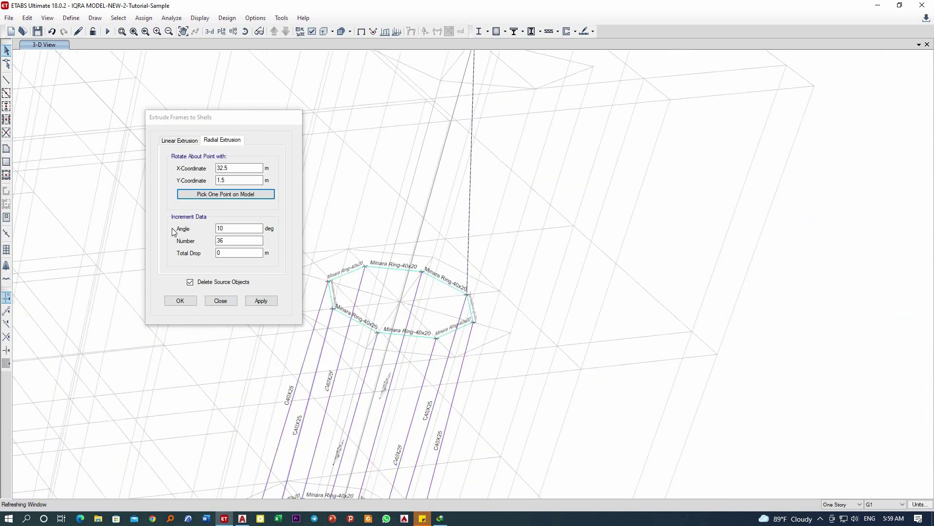
{"action": "left_click", "coordinate": [208, 233]}
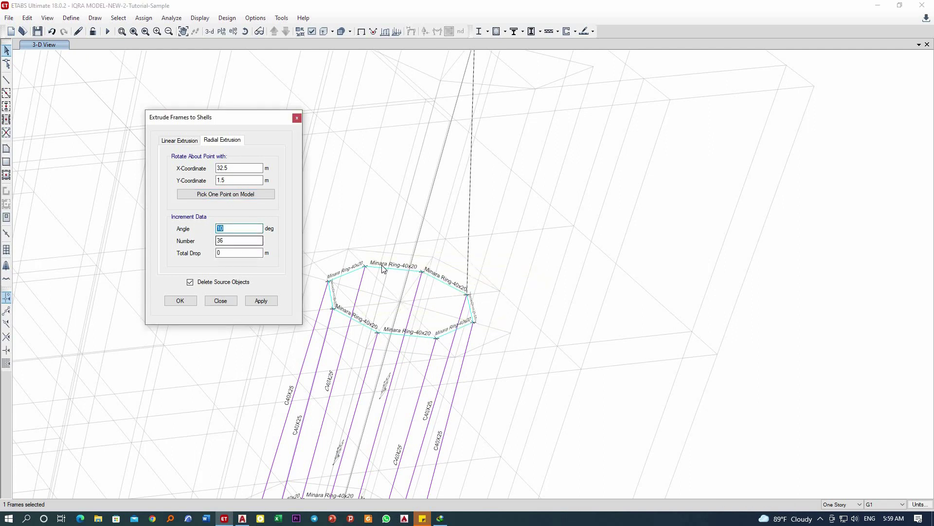
{"action": "left_click", "coordinate": [220, 228]}
{"action": "key", "text": "shift+Tab"}
Step: Apply the radial extrusion to form the 60-shell cone, inspect it, and close the dialog
{"action": "left_click", "coordinate": [262, 301]}
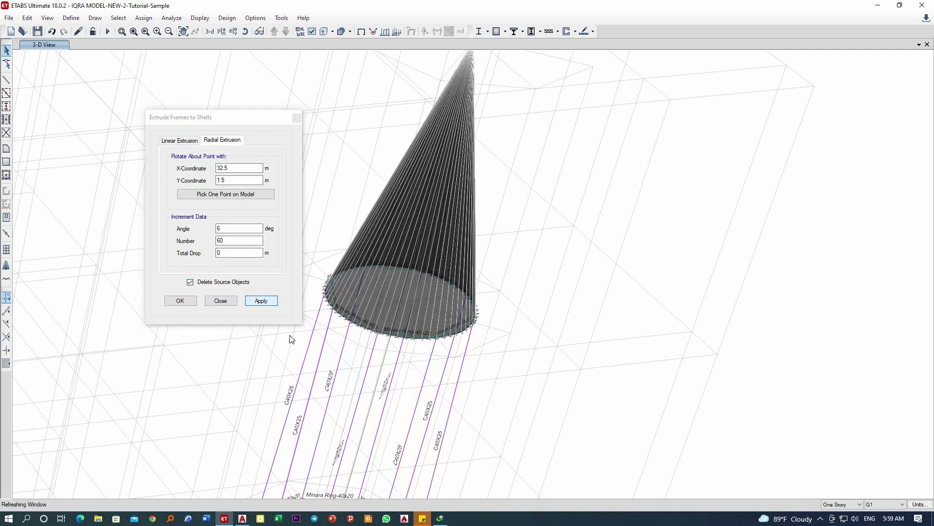
{"action": "scroll", "coordinate": [388, 288], "scroll_direction": "down", "scroll_amount": 5}
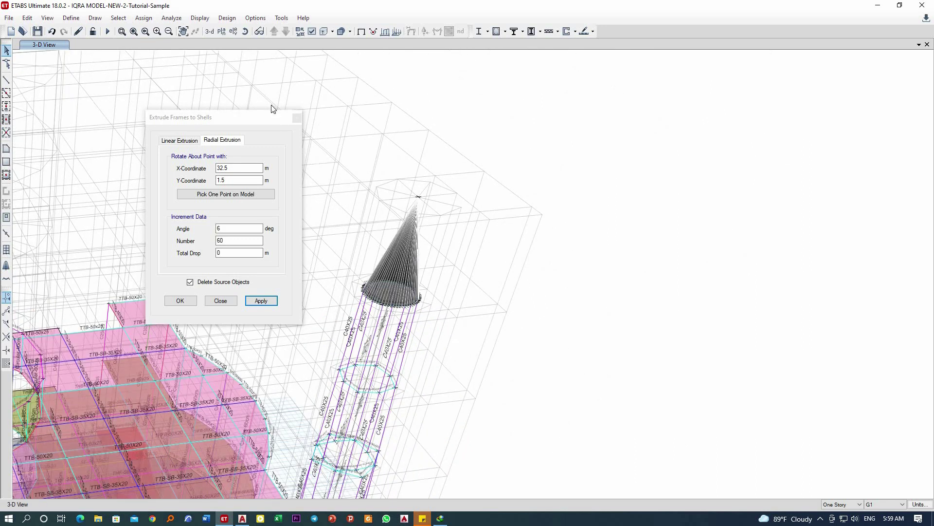
{"action": "scroll", "coordinate": [402, 256], "scroll_direction": "up", "scroll_amount": 5}
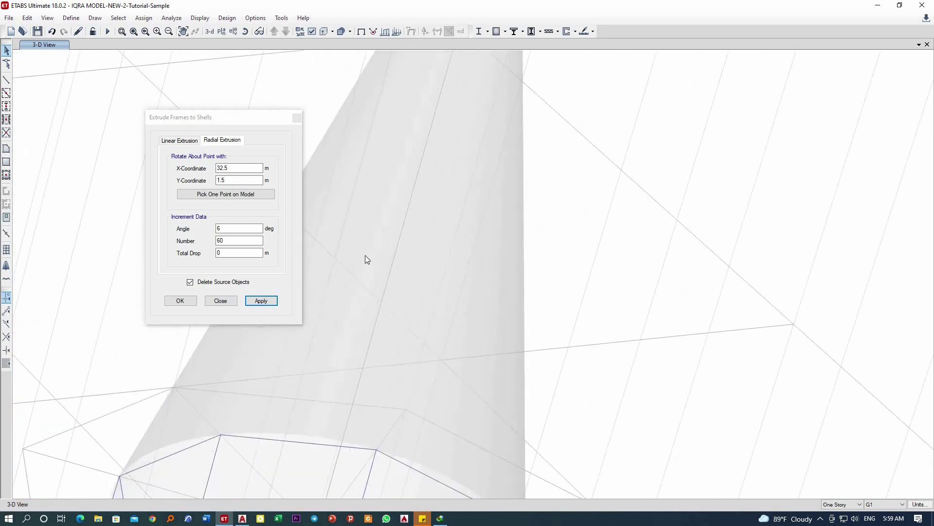
{"action": "scroll", "coordinate": [443, 243], "scroll_direction": "down", "scroll_amount": 4}
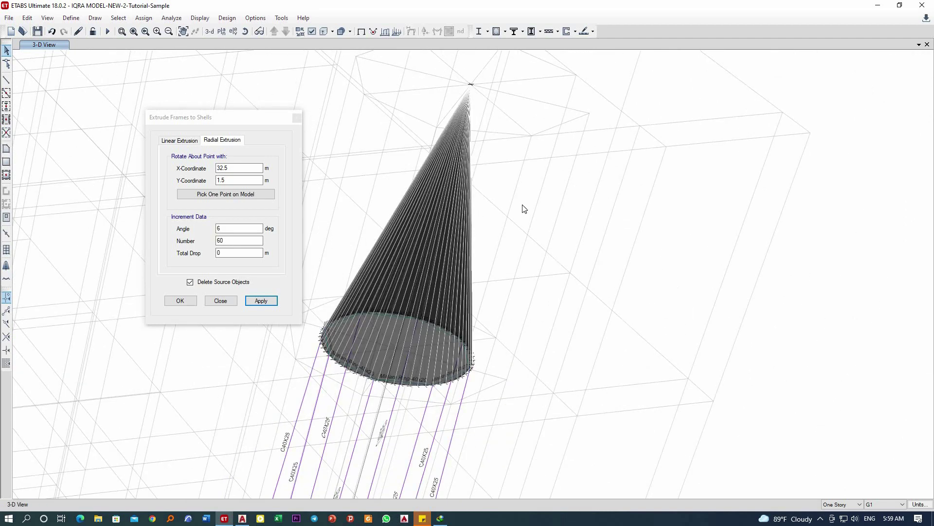
{"action": "scroll", "coordinate": [513, 250], "scroll_direction": "down", "scroll_amount": 4}
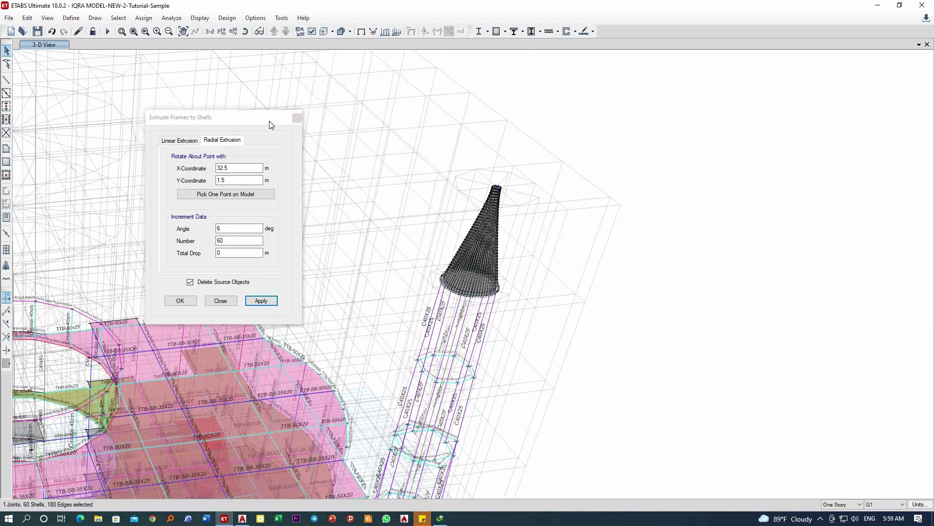
{"action": "left_click", "coordinate": [296, 119]}
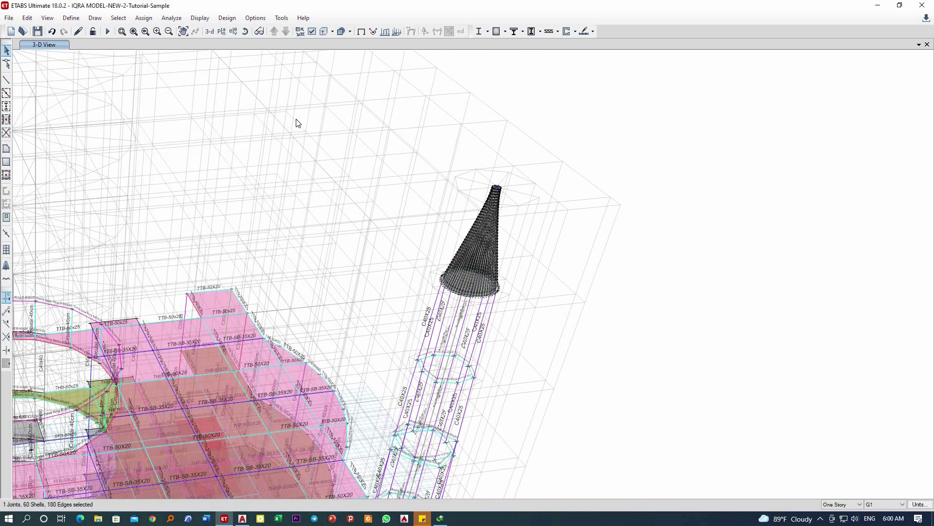
Step: Assign the Minara Cone-10cm slab section to the 60 cone shells
{"action": "left_click", "coordinate": [142, 18]}
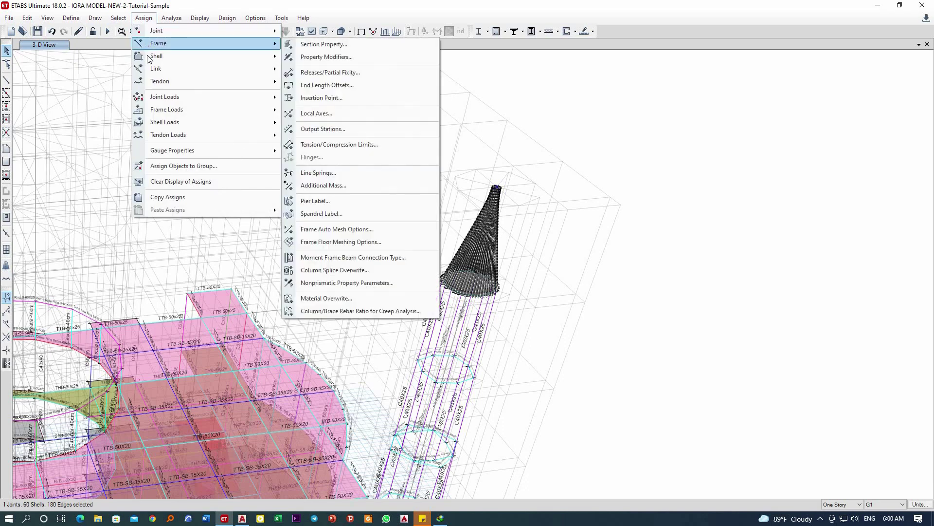
{"action": "mouse_move", "coordinate": [164, 57]}
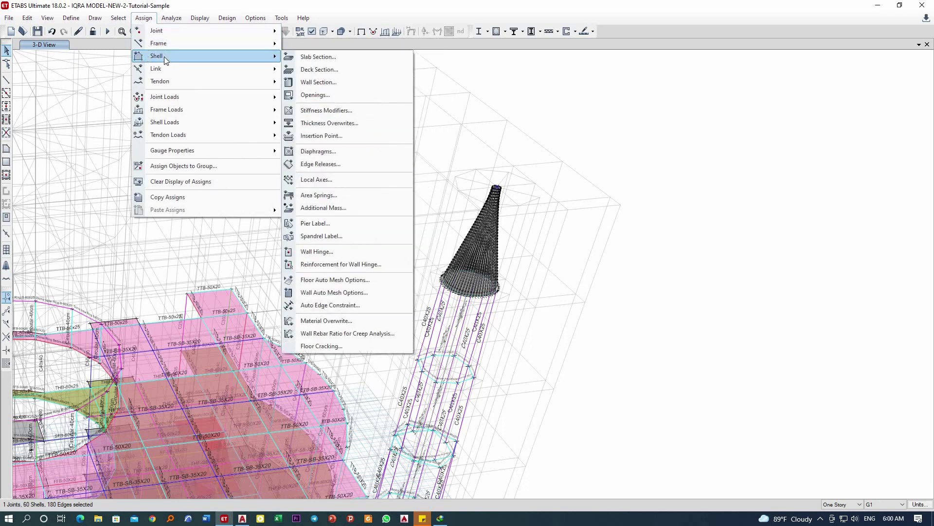
{"action": "left_click", "coordinate": [316, 57]}
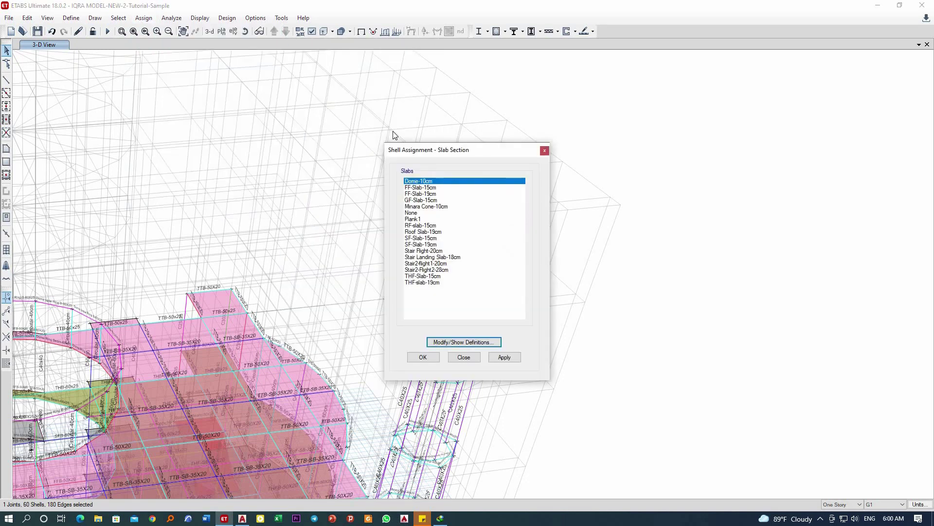
{"action": "left_click", "coordinate": [424, 207]}
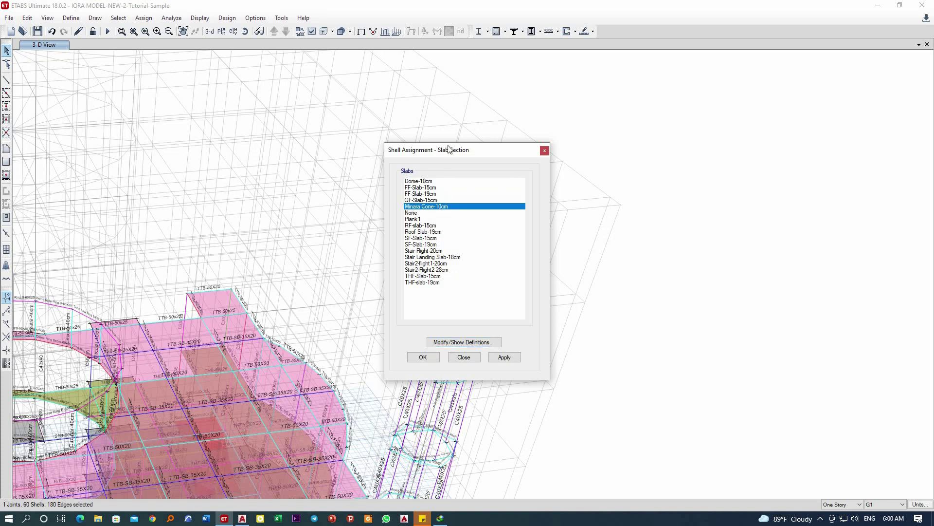
{"action": "left_click_drag", "start_coordinate": [449, 149], "coordinate": [198, 86]}
{"action": "left_click", "coordinate": [253, 294]}
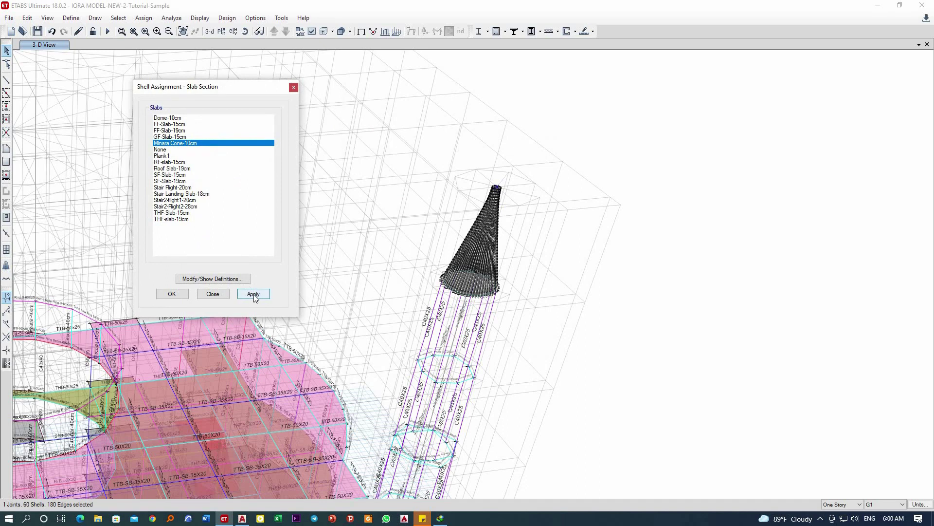
{"action": "left_click", "coordinate": [212, 294]}
{"action": "scroll", "coordinate": [518, 182], "scroll_direction": "down", "scroll_amount": 6}
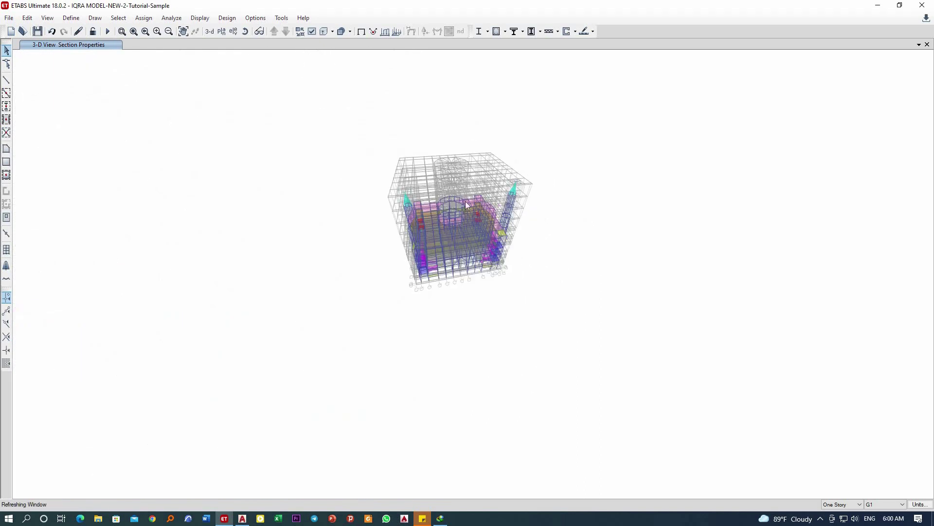
{"action": "scroll", "coordinate": [465, 200], "scroll_direction": "up", "scroll_amount": 4}
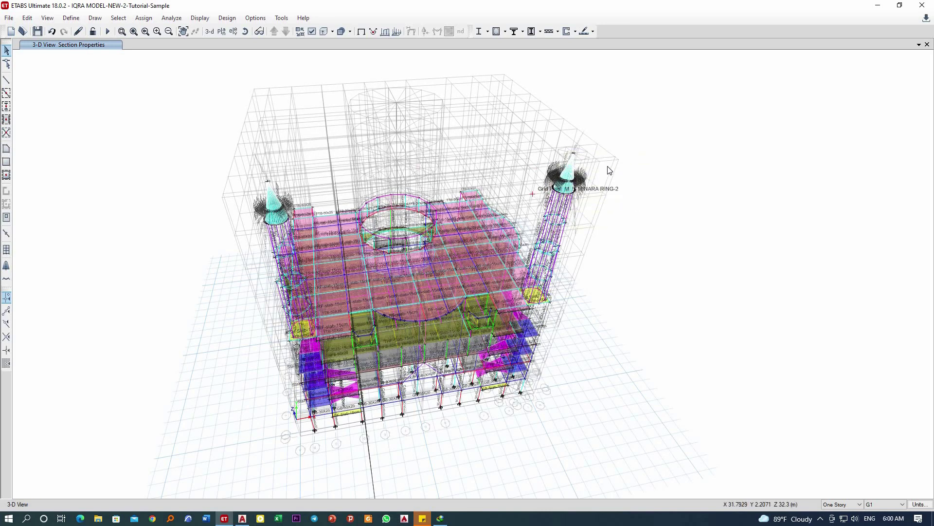
{"action": "scroll", "coordinate": [608, 182], "scroll_direction": "up", "scroll_amount": 2}
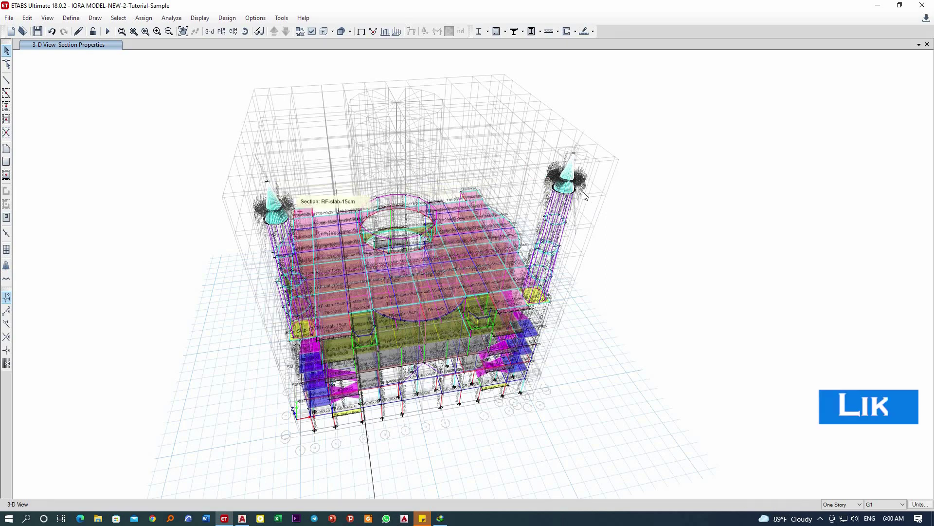
{"action": "scroll", "coordinate": [575, 192], "scroll_direction": "up", "scroll_amount": 1}
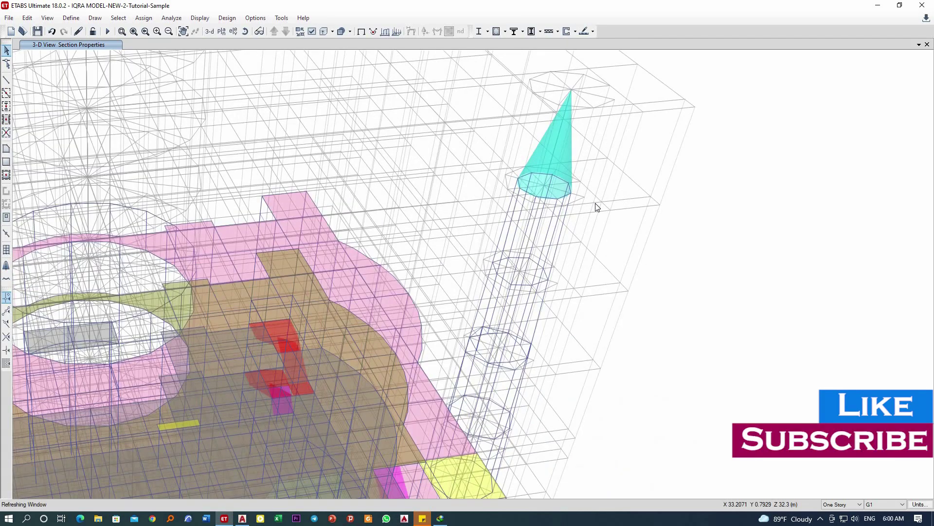
{"action": "scroll", "coordinate": [594, 205], "scroll_direction": "down", "scroll_amount": 3}
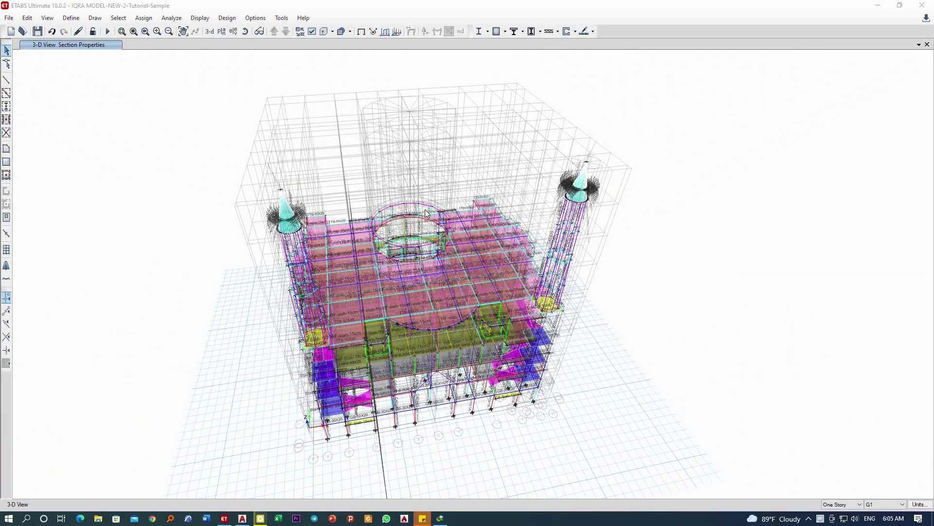
{"action": "scroll", "coordinate": [424, 217], "scroll_direction": "up", "scroll_amount": 3}
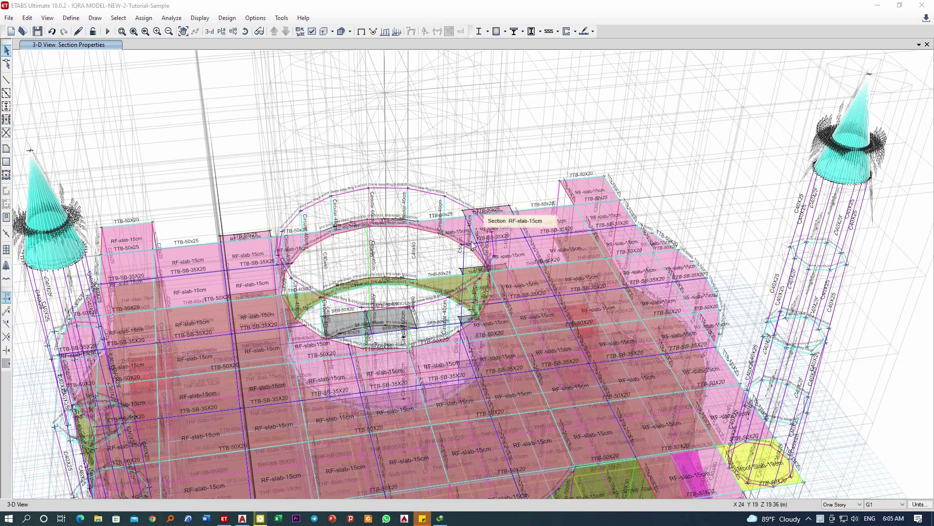
{"action": "scroll", "coordinate": [242, 272], "scroll_direction": "up", "scroll_amount": 5}
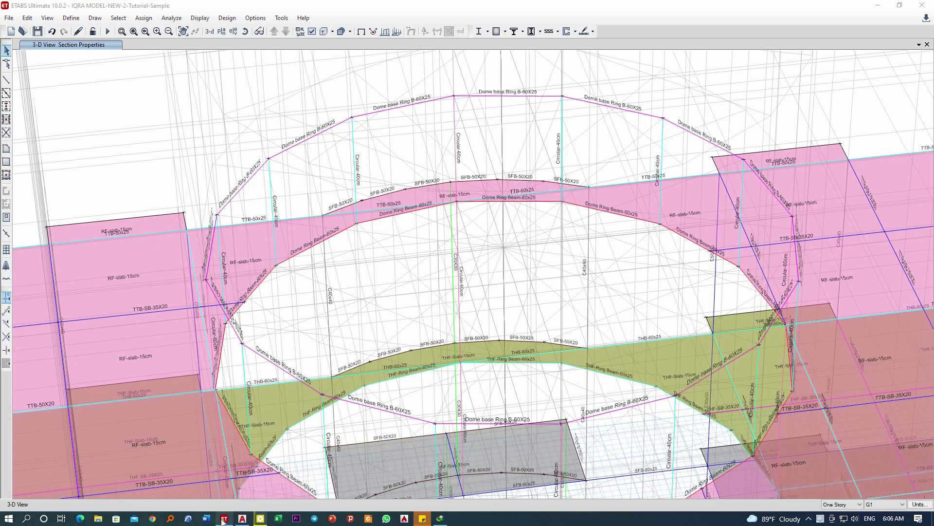
Step: Switch to IQRA MASJID.dwg, zoom to empty space below the third-floor layout, and start a circle
{"action": "left_click", "coordinate": [243, 519]}
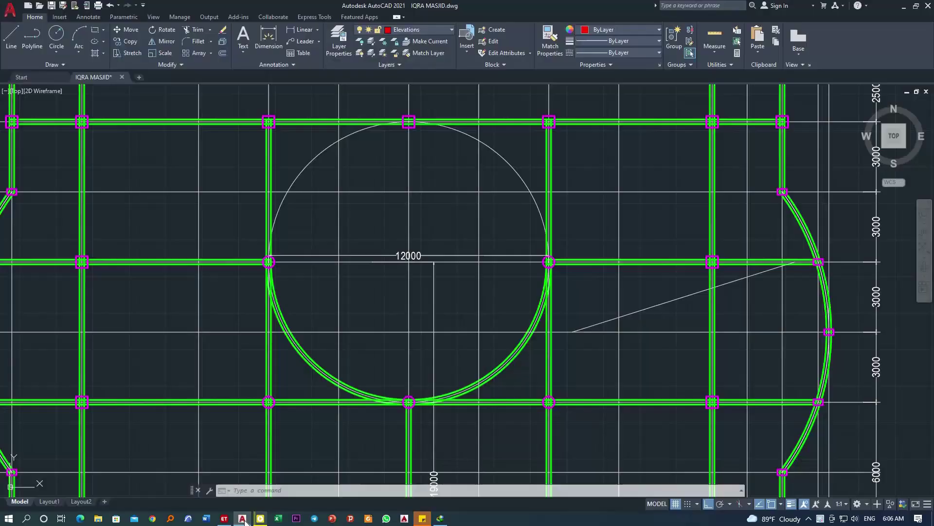
{"action": "scroll", "coordinate": [415, 239], "scroll_direction": "up", "scroll_amount": 3}
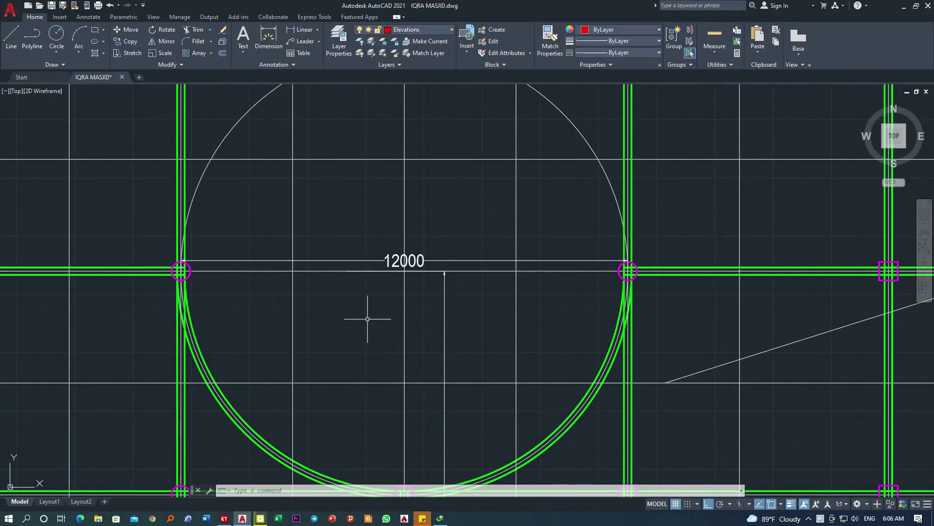
{"action": "scroll", "coordinate": [372, 317], "scroll_direction": "down", "scroll_amount": 2}
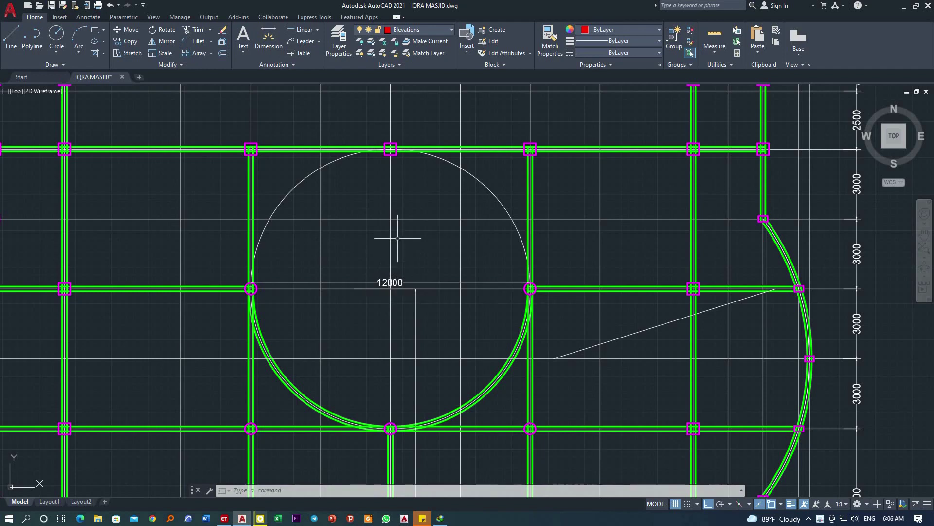
{"action": "scroll", "coordinate": [398, 238], "scroll_direction": "down", "scroll_amount": 6}
{"action": "scroll", "coordinate": [428, 385], "scroll_direction": "up", "scroll_amount": 3}
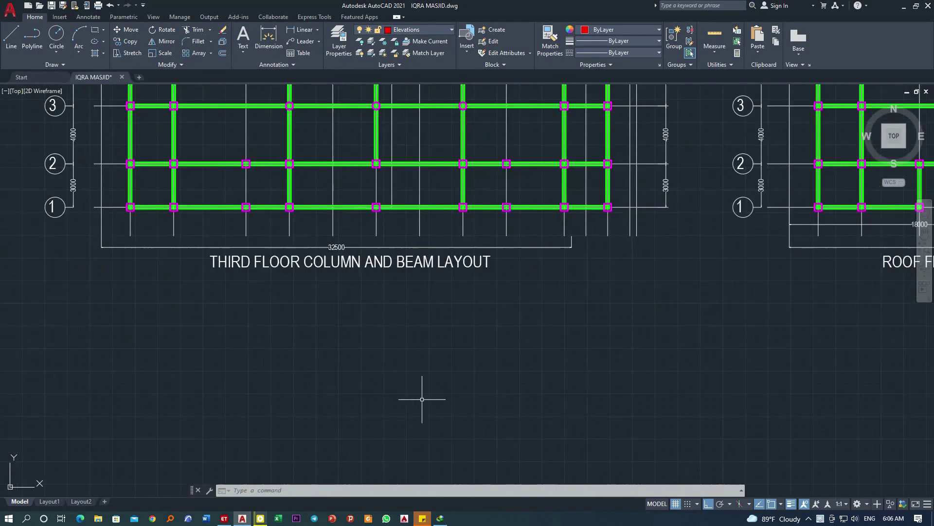
{"action": "scroll", "coordinate": [392, 349], "scroll_direction": "down", "scroll_amount": 1}
{"action": "scroll", "coordinate": [384, 318], "scroll_direction": "up", "scroll_amount": 3}
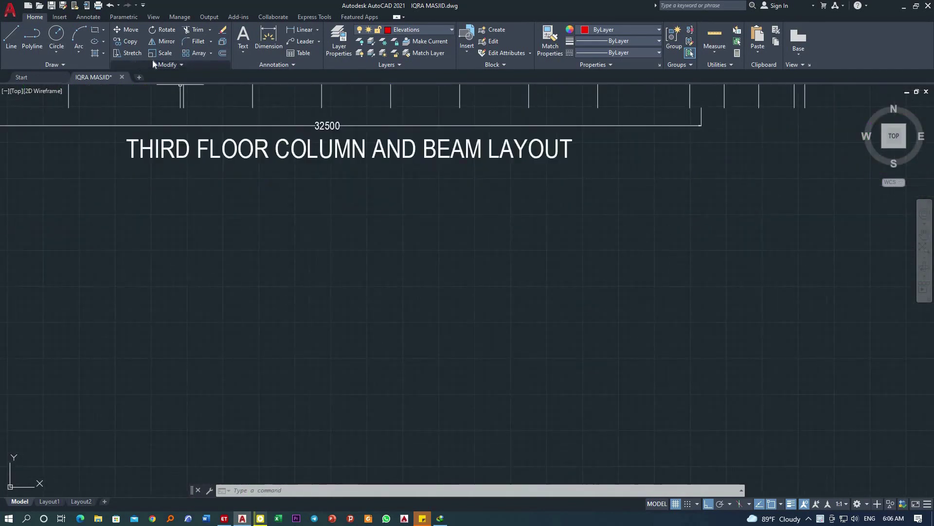
{"action": "left_click", "coordinate": [52, 34]}
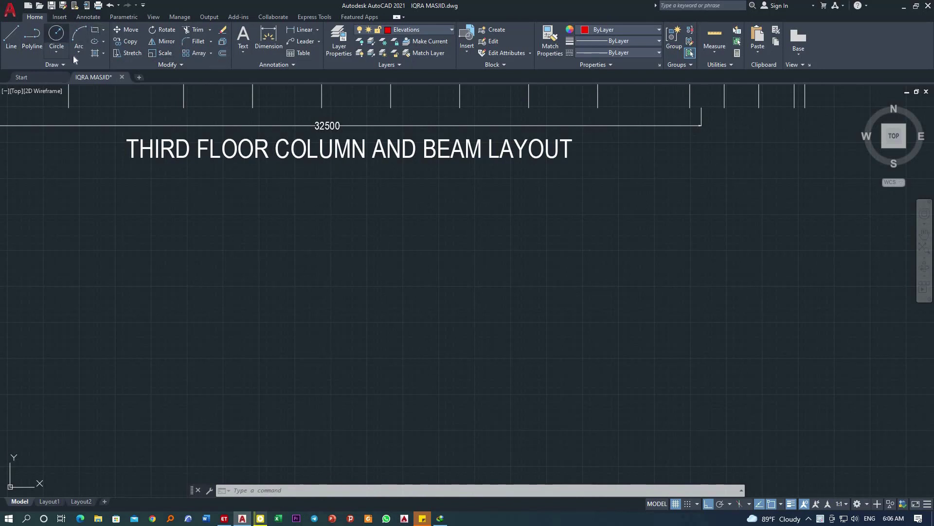
{"action": "scroll", "coordinate": [205, 117], "scroll_direction": "down", "scroll_amount": 4}
{"action": "scroll", "coordinate": [263, 266], "scroll_direction": "up", "scroll_amount": 3}
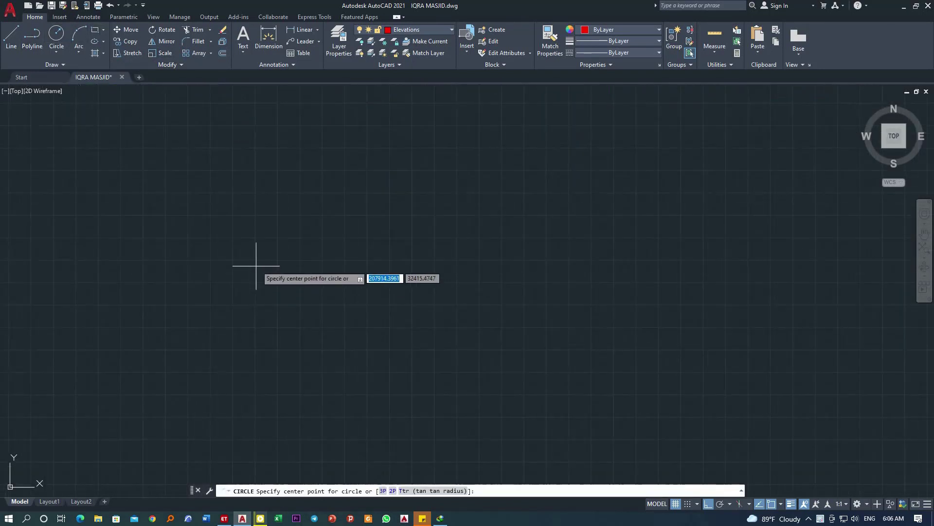
Step: Draw a circle of diameter 12000 in the empty space
{"action": "left_click", "coordinate": [256, 268]}
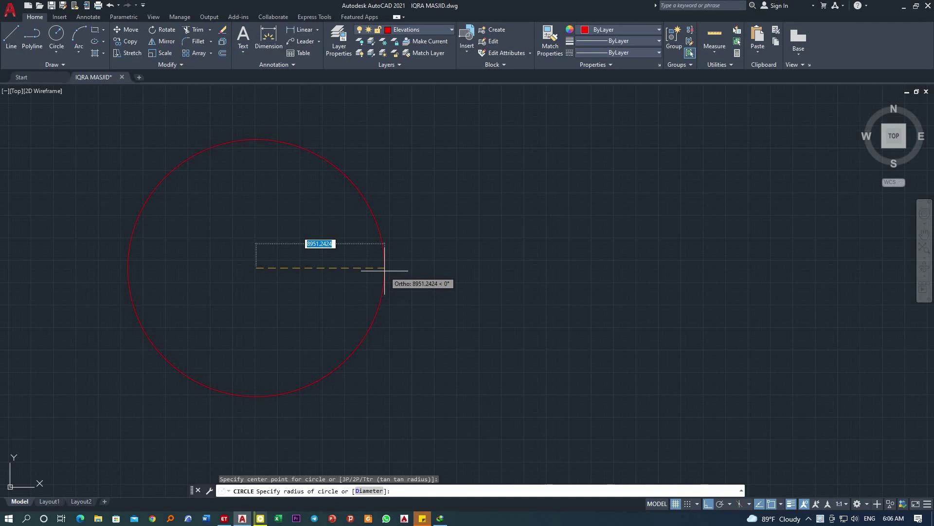
{"action": "type", "text": "d"}
{"action": "key", "text": "Return"}
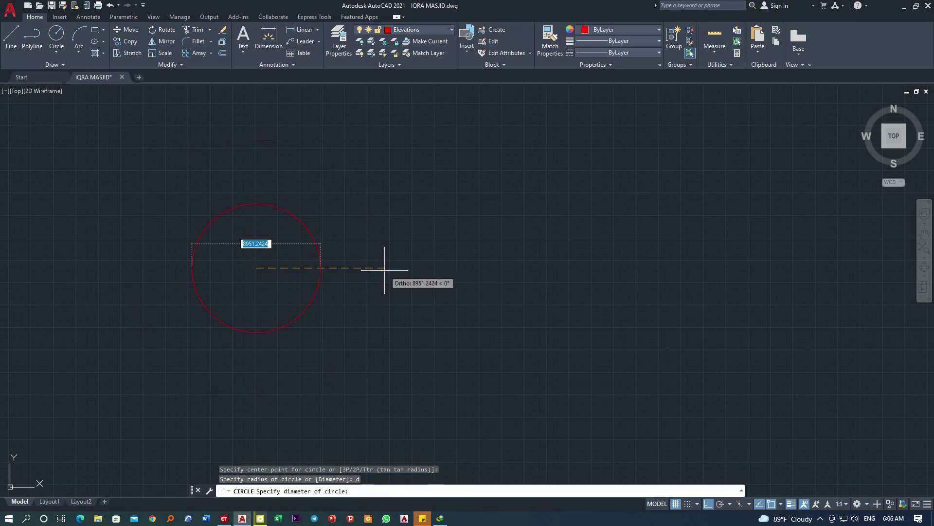
{"action": "type", "text": "12"}
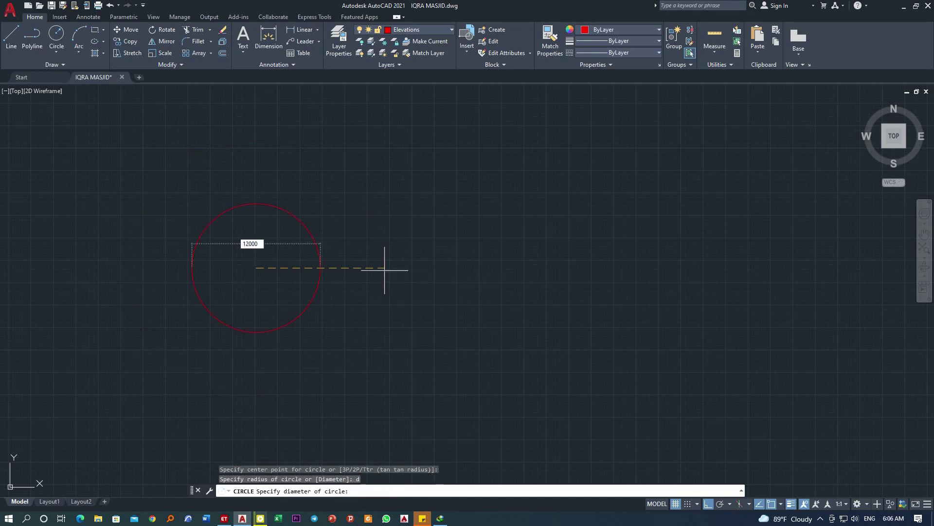
{"action": "type", "text": "000"}
{"action": "key", "text": "Return"}
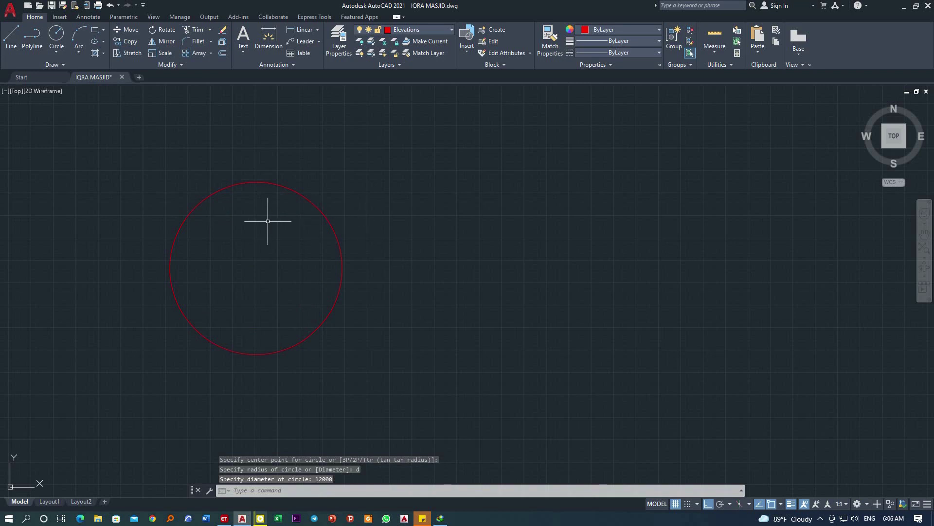
Step: Draw a diameter line across the circle from its left to right quadrant
{"action": "left_click", "coordinate": [14, 39]}
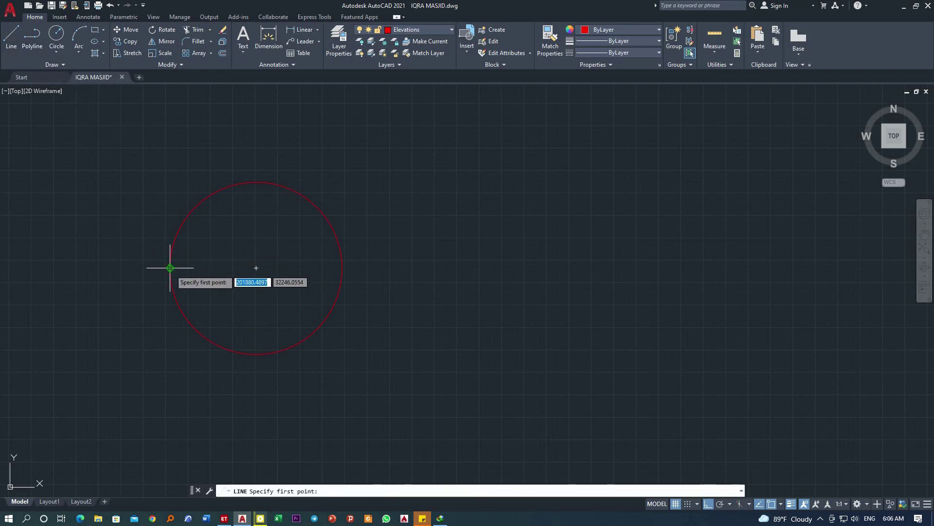
{"action": "left_click", "coordinate": [170, 268]}
{"action": "left_click", "coordinate": [343, 268]}
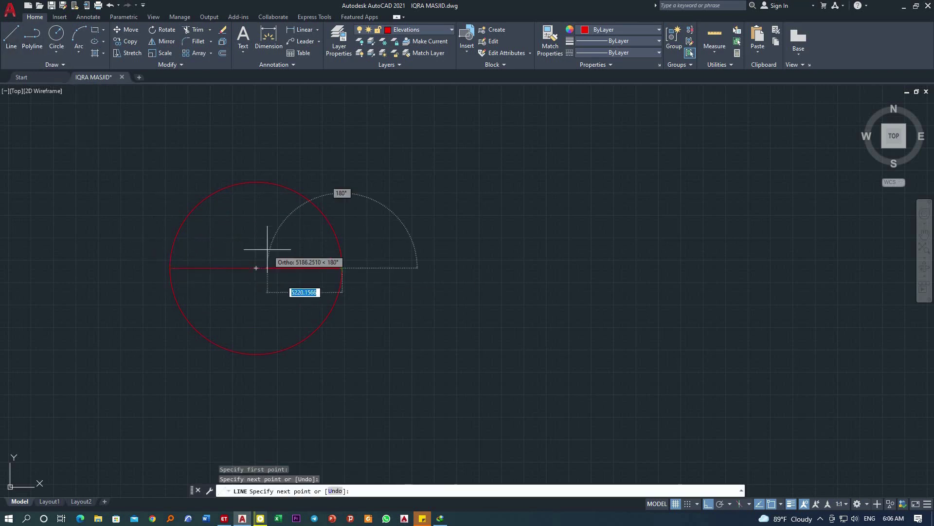
{"action": "right_click", "coordinate": [277, 251]}
{"action": "left_click", "coordinate": [292, 256]}
{"action": "left_click", "coordinate": [276, 287]}
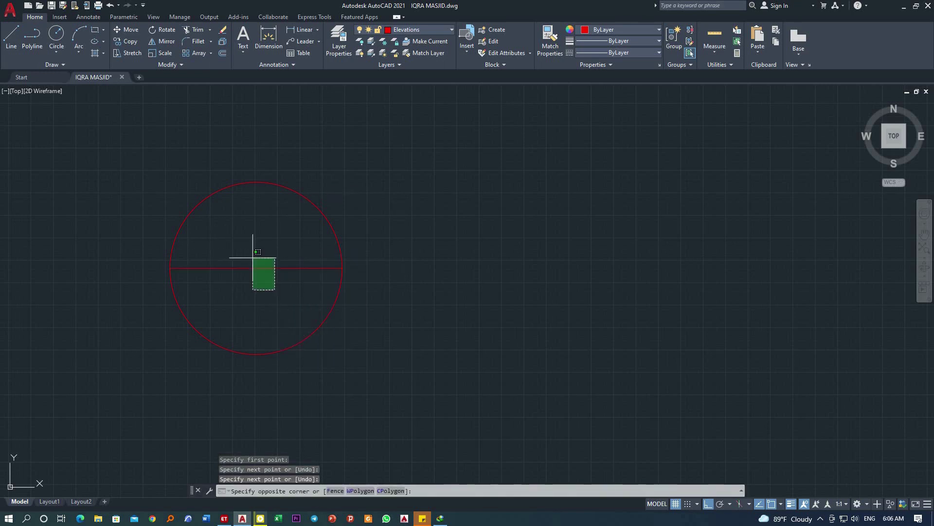
{"action": "left_click", "coordinate": [250, 255]}
{"action": "left_click", "coordinate": [410, 337]}
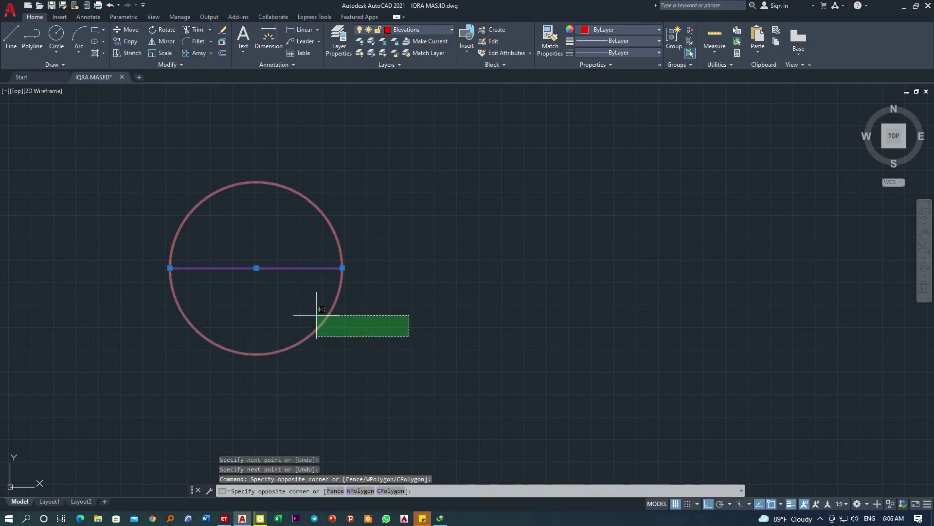
{"action": "left_click", "coordinate": [344, 313]}
Step: Trim away the lower half of the circle, leaving a semicircle on its diameter
{"action": "left_click", "coordinate": [200, 31]}
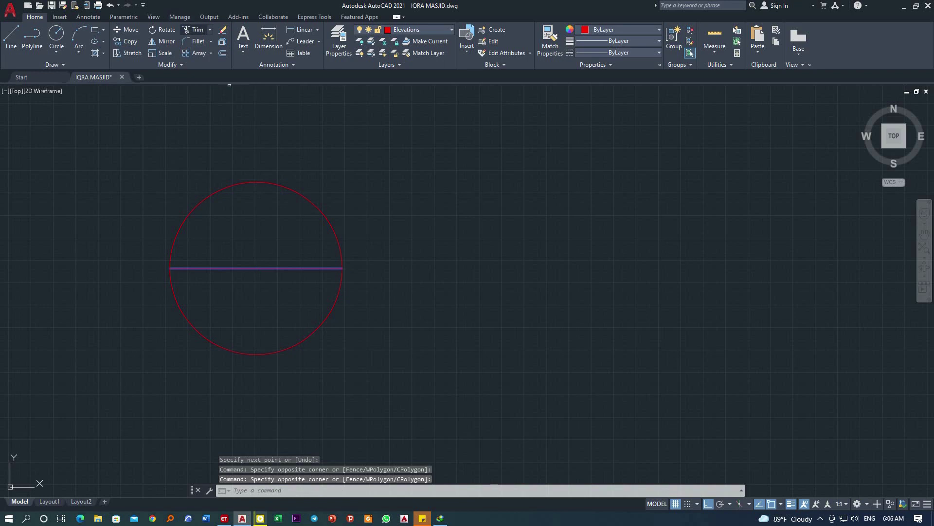
{"action": "left_click", "coordinate": [305, 339]}
{"action": "key", "text": "Escape"}
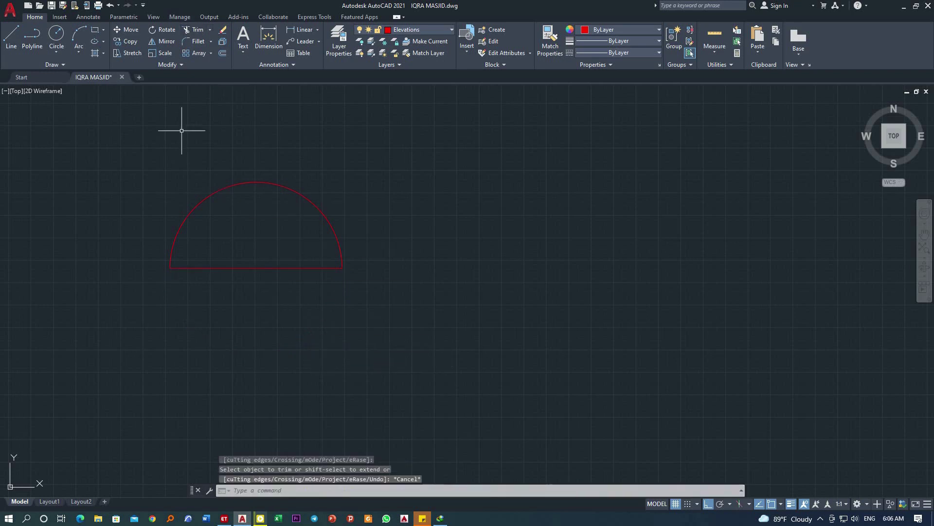
{"action": "scroll", "coordinate": [174, 154], "scroll_direction": "up", "scroll_amount": 4}
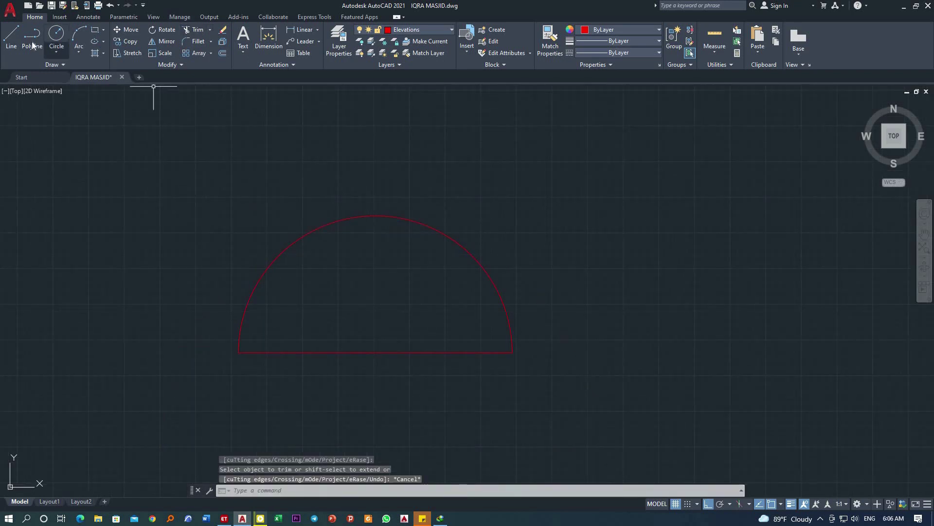
{"action": "left_click", "coordinate": [11, 36]}
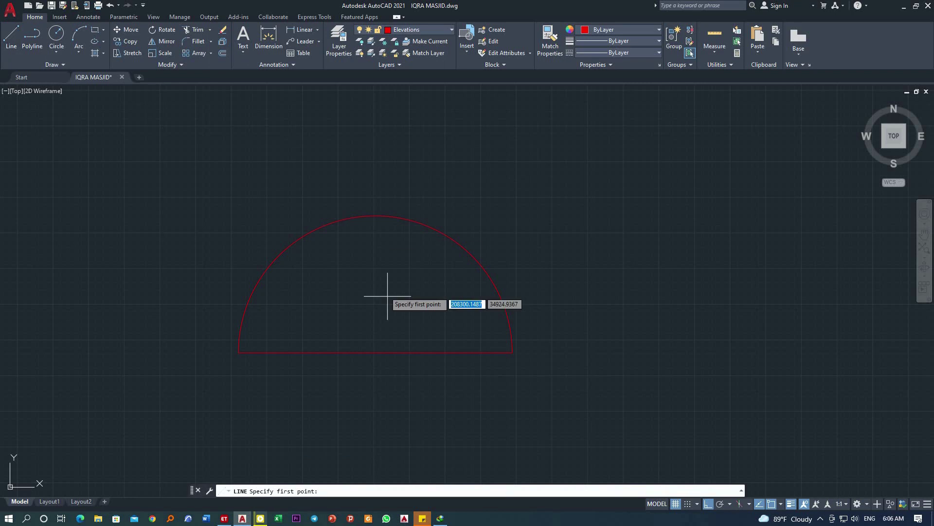
{"action": "left_click", "coordinate": [375, 352]}
Step: Select the vertical line and start a polar array centred on the base midpoint
{"action": "key", "text": "Escape"}
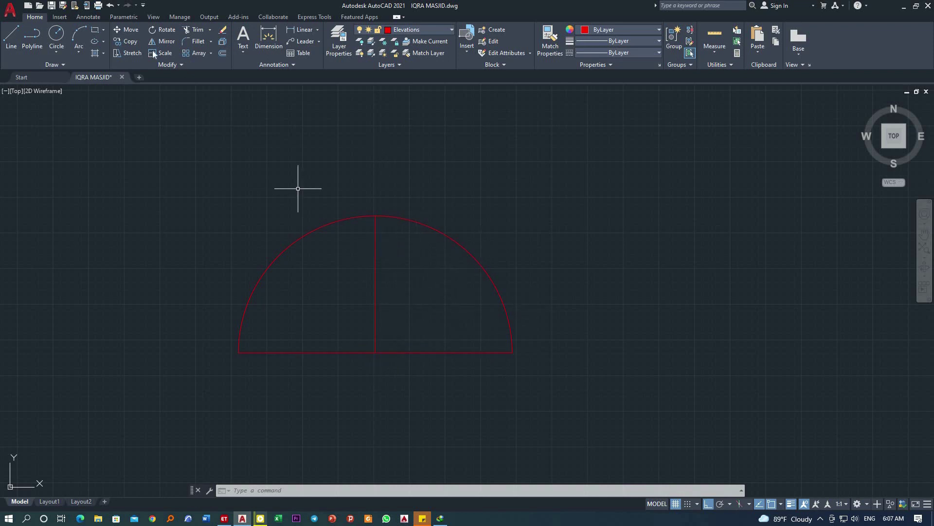
{"action": "scroll", "coordinate": [425, 253], "scroll_direction": "up", "scroll_amount": 2}
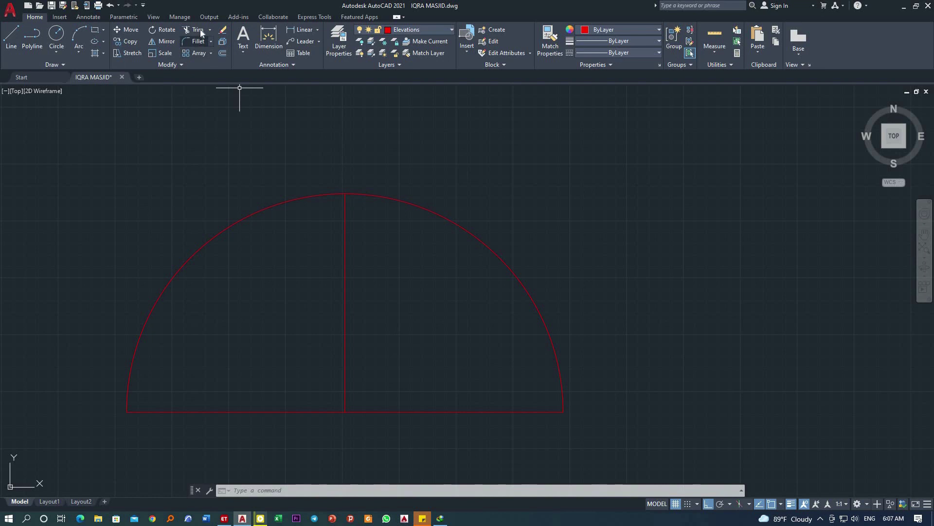
{"action": "left_click", "coordinate": [370, 266]}
{"action": "left_click", "coordinate": [332, 245]}
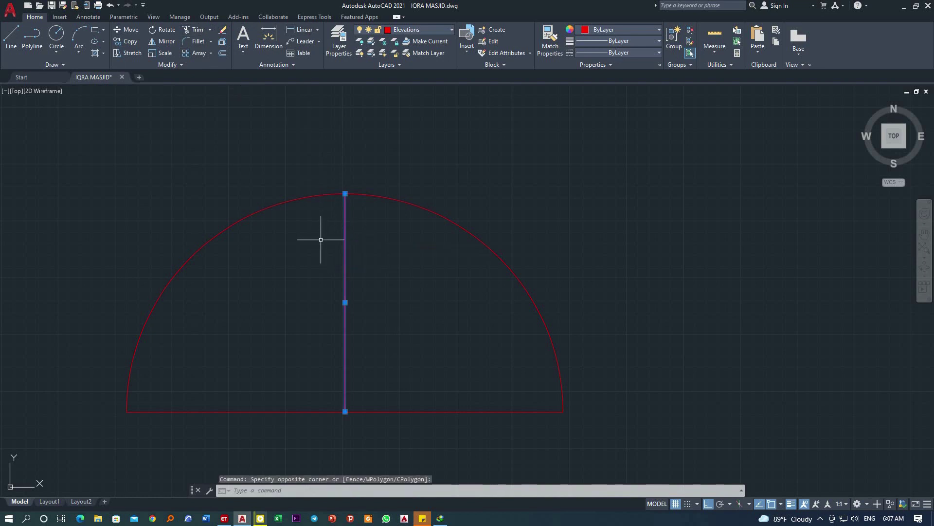
{"action": "left_click", "coordinate": [211, 52]}
{"action": "left_click", "coordinate": [204, 108]}
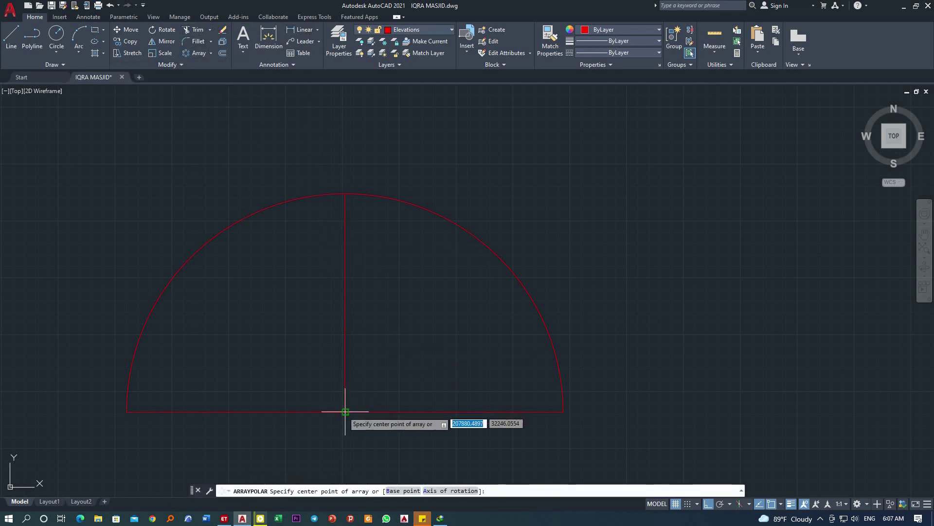
{"action": "left_click", "coordinate": [345, 411]}
Step: Set the polar array to Fill 90°, 10 items, 10° between
{"action": "left_click", "coordinate": [112, 42]}
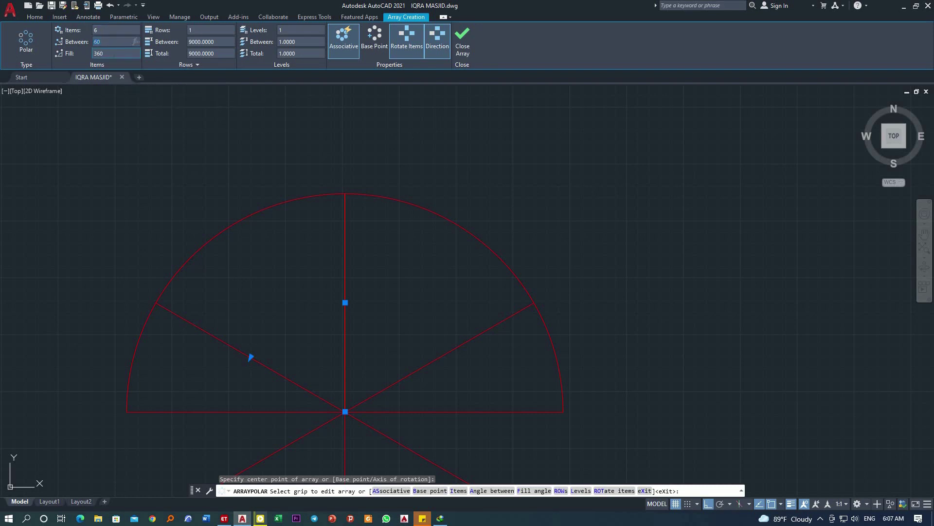
{"action": "type", "text": "90"}
{"action": "key", "text": "Return"}
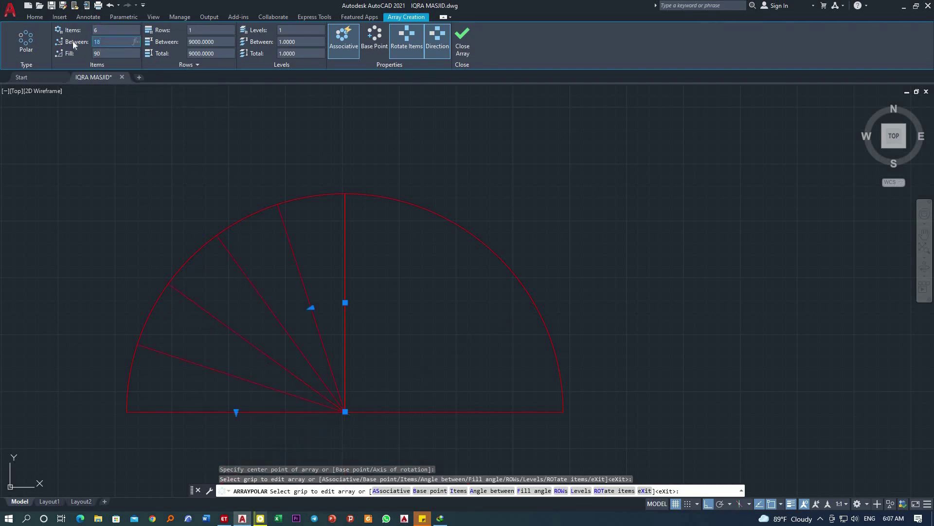
{"action": "key", "text": "Return"}
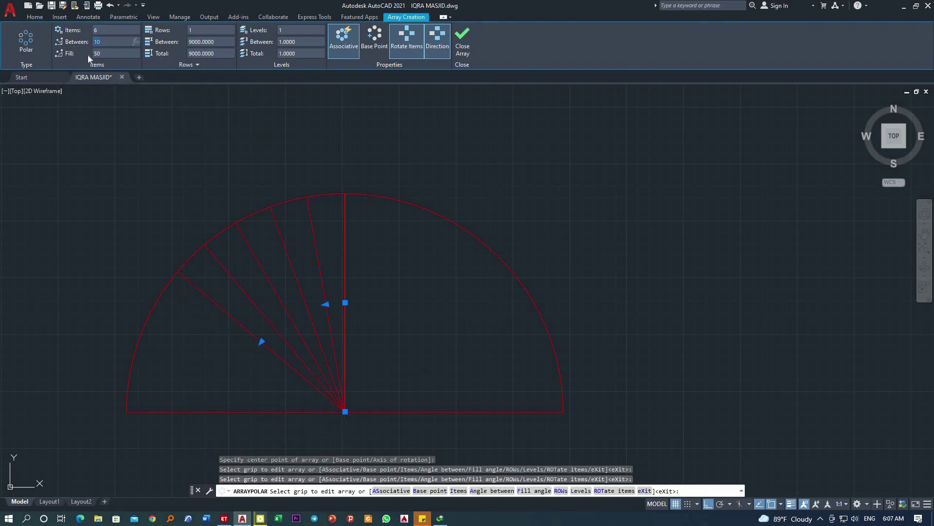
{"action": "type", "text": "18"}
{"action": "key", "text": "Return"}
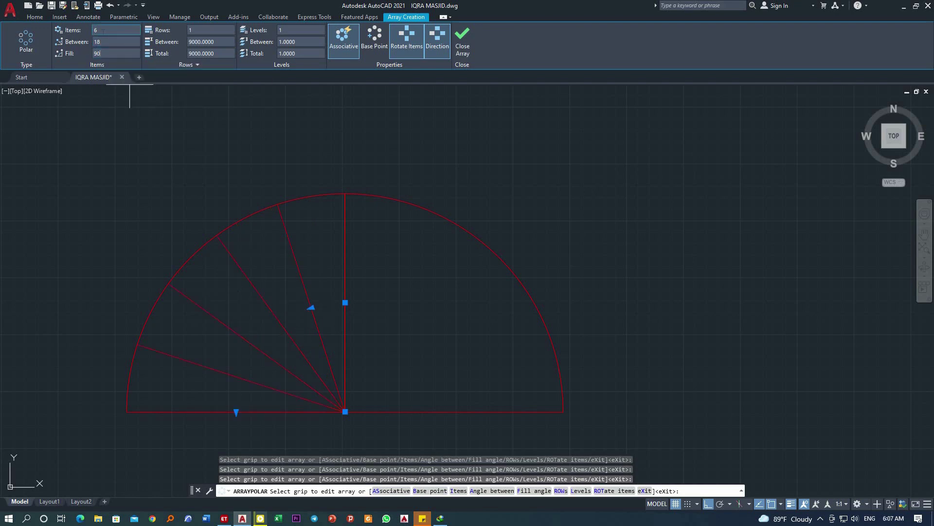
{"action": "left_click", "coordinate": [112, 30]}
{"action": "type", "text": "9"}
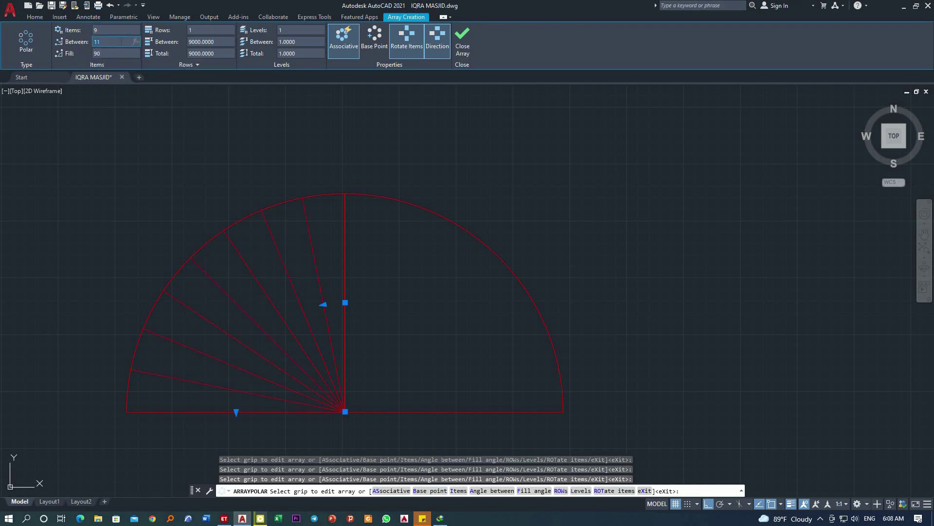
{"action": "left_click", "coordinate": [312, 247]}
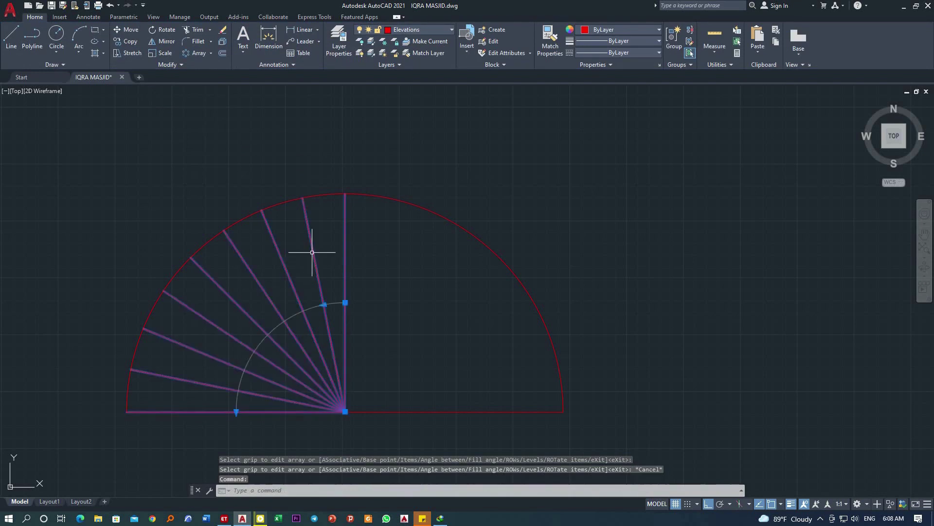
{"action": "left_click", "coordinate": [116, 30]}
{"action": "type", "text": "10"}
{"action": "key", "text": "Return"}
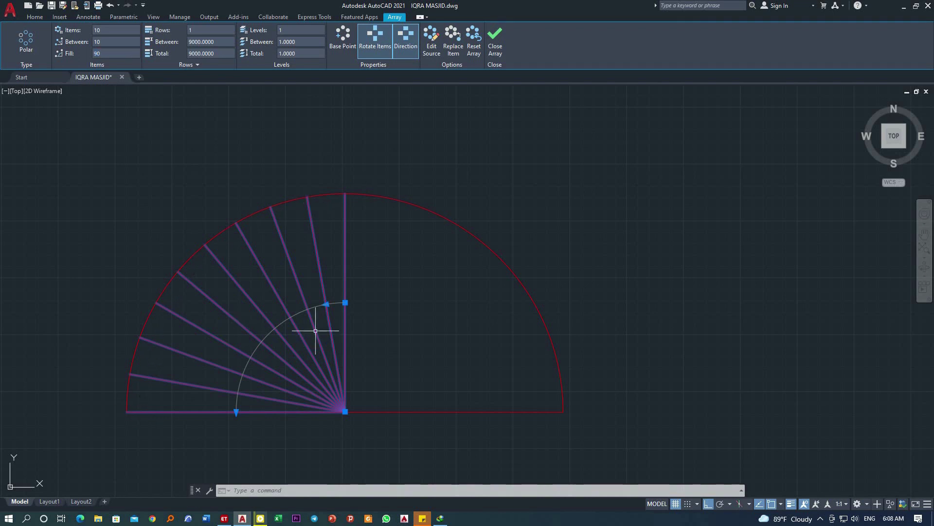
Step: Finish the array and reselect the radial line array
{"action": "key", "text": "Escape"}
{"action": "key", "text": "Escape"}
{"action": "left_click", "coordinate": [384, 346]}
{"action": "left_click", "coordinate": [286, 292]}
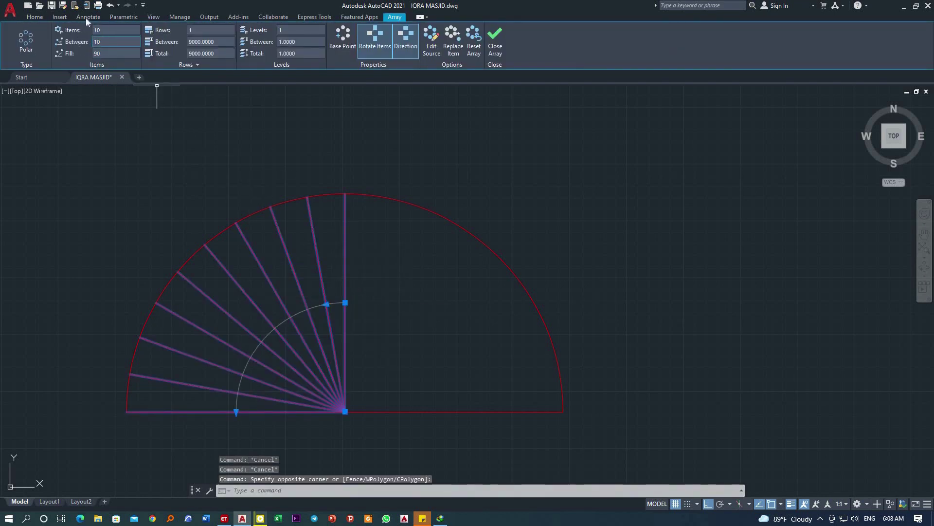
{"action": "left_click", "coordinate": [31, 18]}
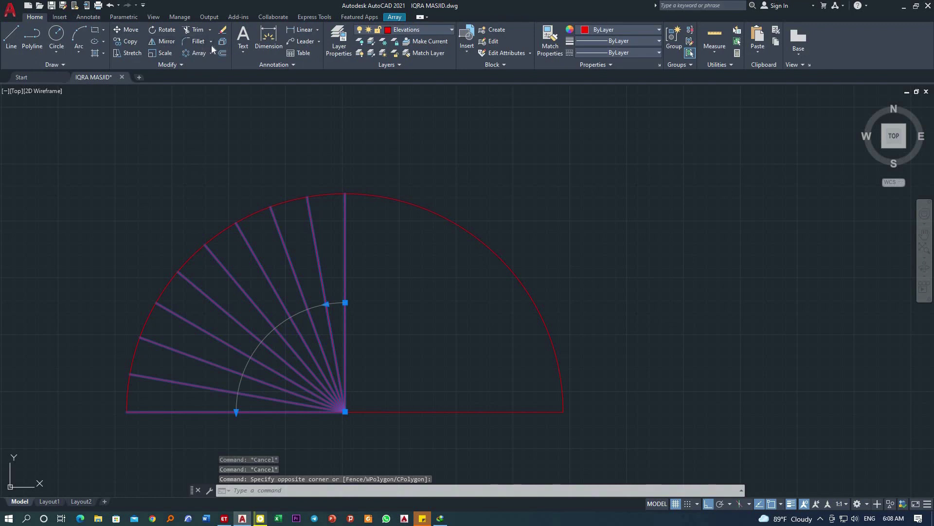
Step: Mirror the radial lines about a vertical axis through the arc centre, keeping the source lines
{"action": "left_click", "coordinate": [156, 42]}
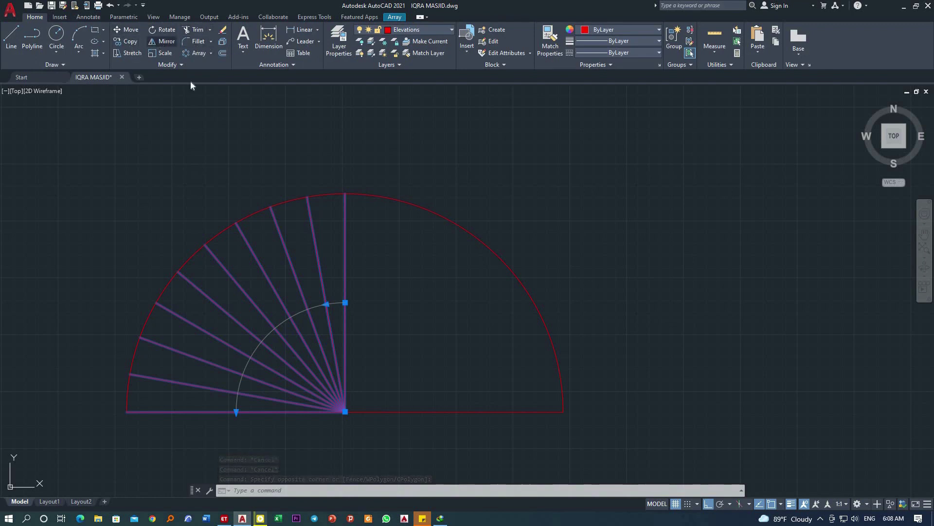
{"action": "left_click", "coordinate": [344, 412]}
{"action": "left_click", "coordinate": [346, 195]}
{"action": "right_click", "coordinate": [369, 157]}
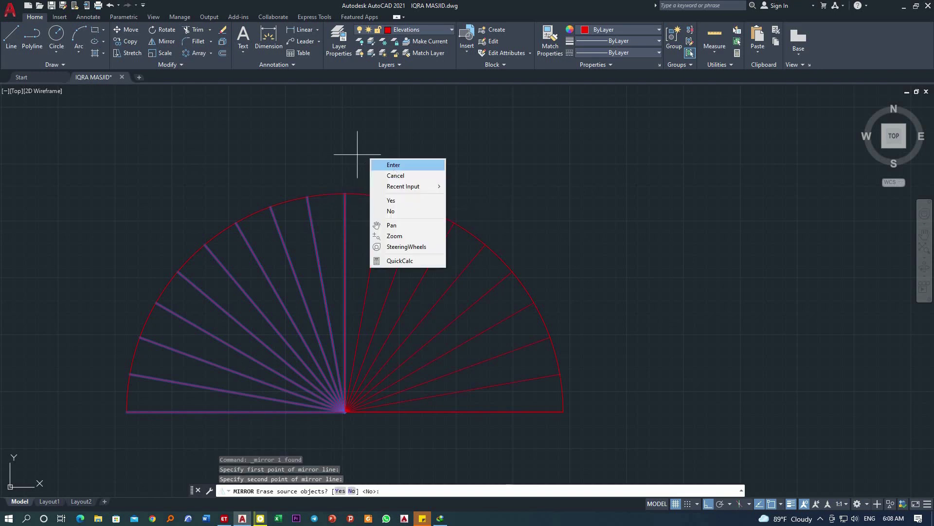
{"action": "left_click", "coordinate": [384, 163]}
Step: Erase the original left-quarter radial lines
{"action": "left_click_drag", "start_coordinate": [266, 294], "coordinate": [240, 266]}
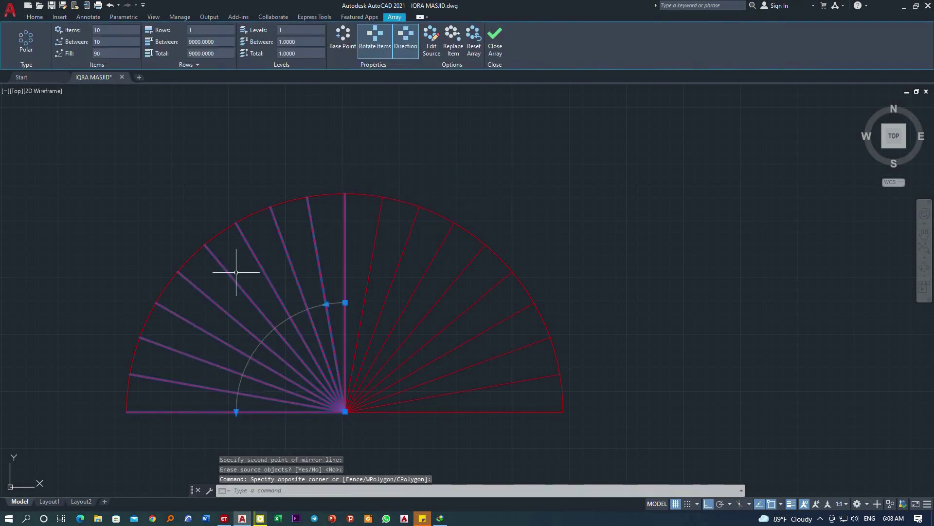
{"action": "key", "text": "Delete"}
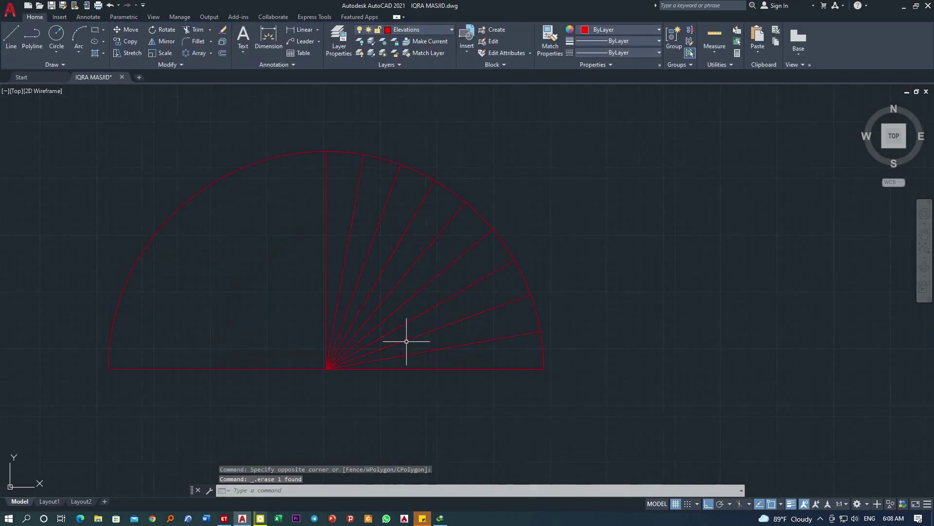
{"action": "scroll", "coordinate": [539, 336], "scroll_direction": "up", "scroll_amount": 4}
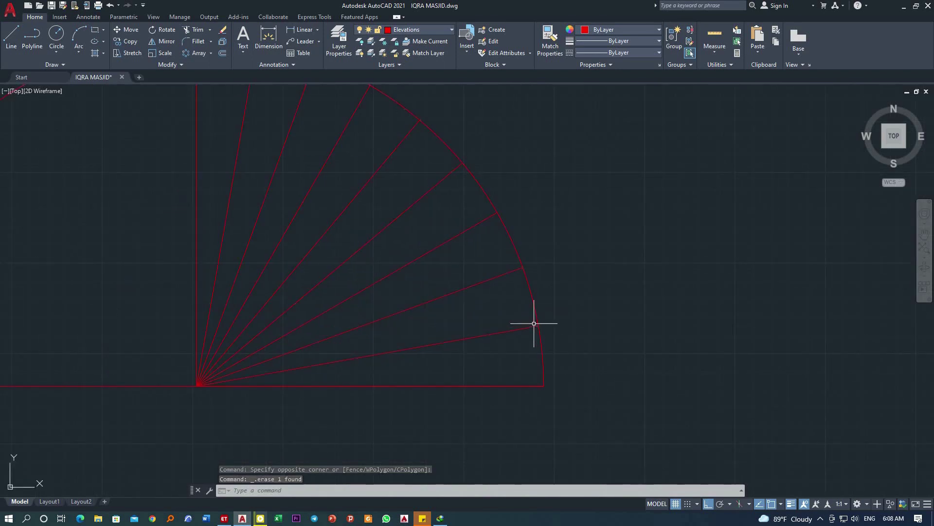
{"action": "scroll", "coordinate": [540, 331], "scroll_direction": "down", "scroll_amount": 2}
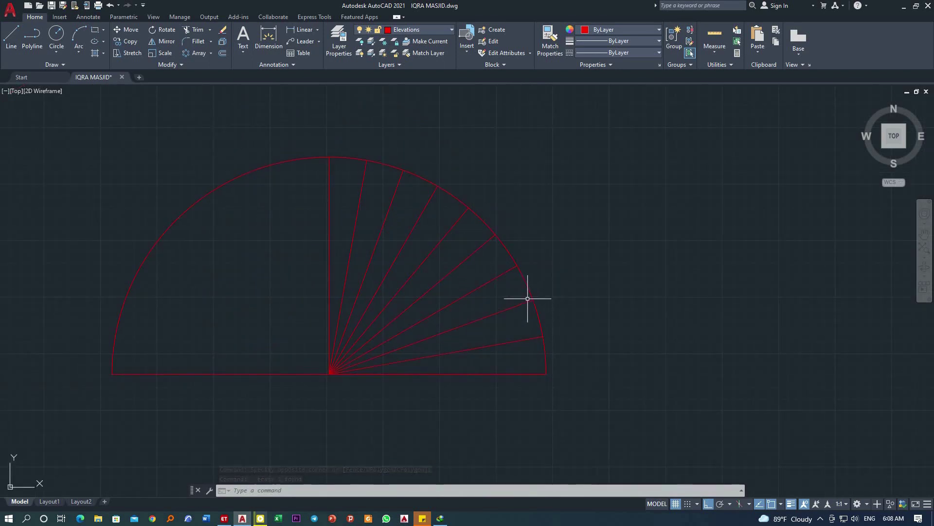
Step: Dimension the 6000 radius from the arc centre to the arc's right end
{"action": "left_click", "coordinate": [263, 47]}
{"action": "scroll", "coordinate": [329, 384], "scroll_direction": "up", "scroll_amount": 2}
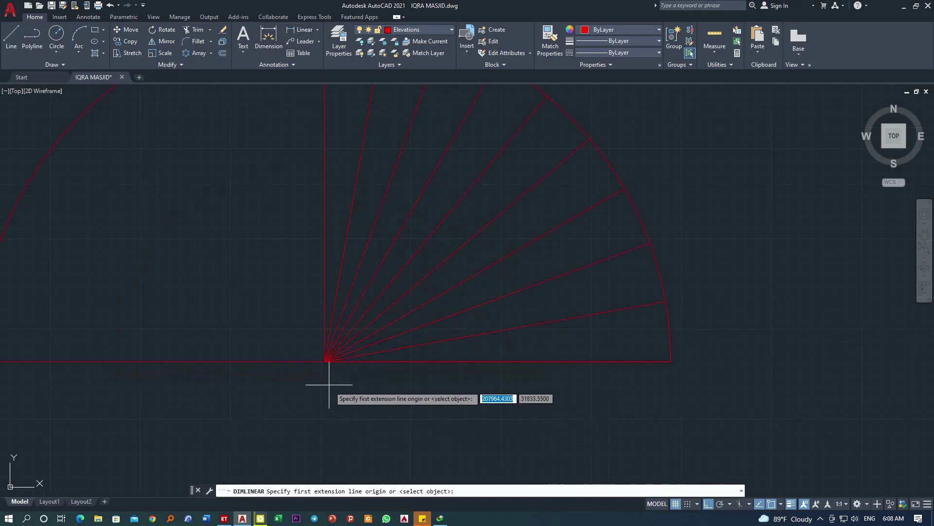
{"action": "left_click", "coordinate": [325, 361]}
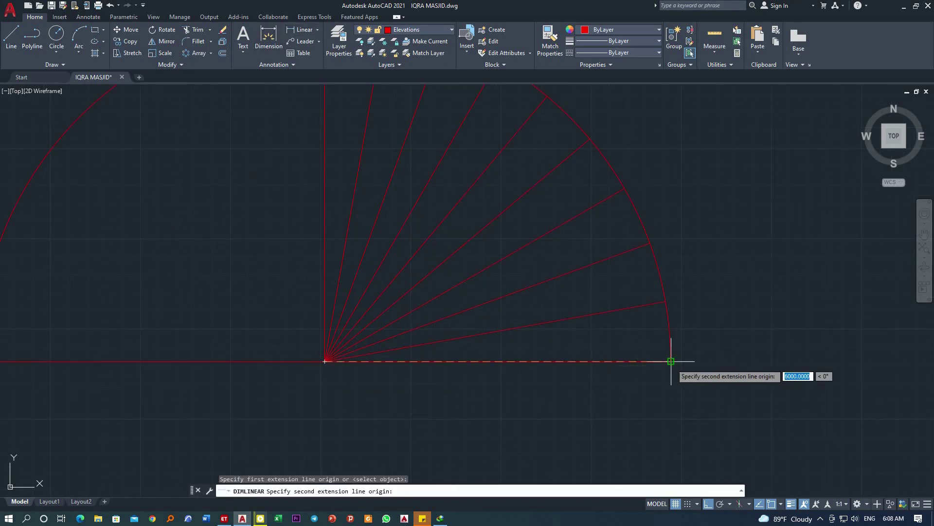
{"action": "left_click", "coordinate": [672, 361]}
{"action": "left_click", "coordinate": [606, 400]}
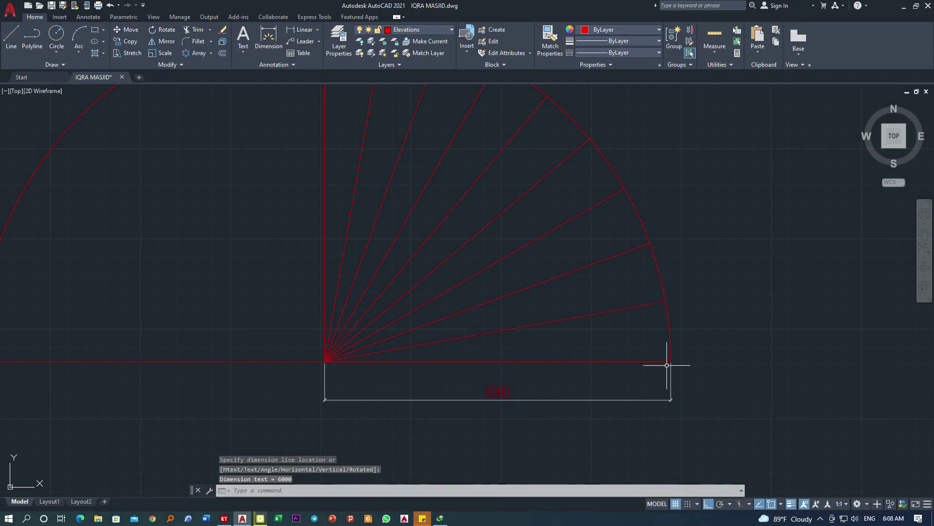
Step: Dimension the lowest radial line's end horizontally and vertically (1042) from the centre
{"action": "left_click", "coordinate": [300, 28]}
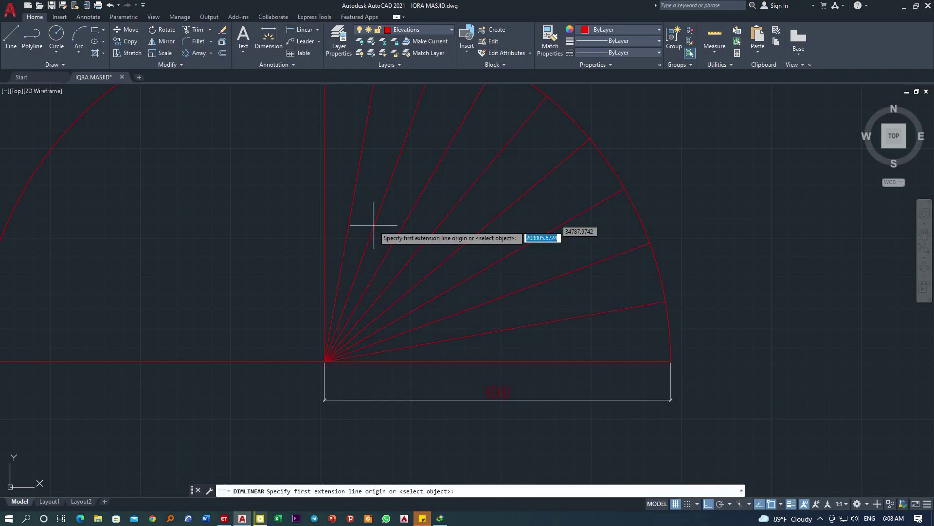
{"action": "left_click", "coordinate": [324, 361]}
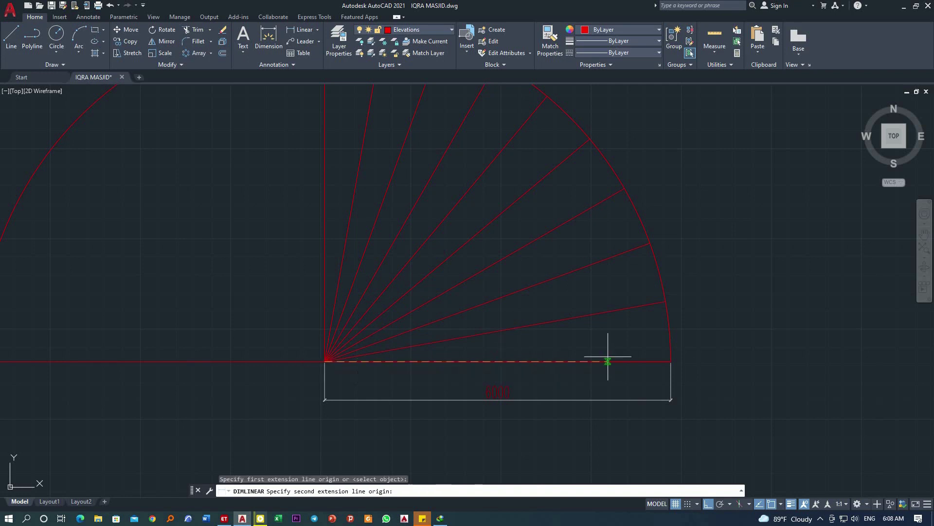
{"action": "left_click", "coordinate": [665, 303]}
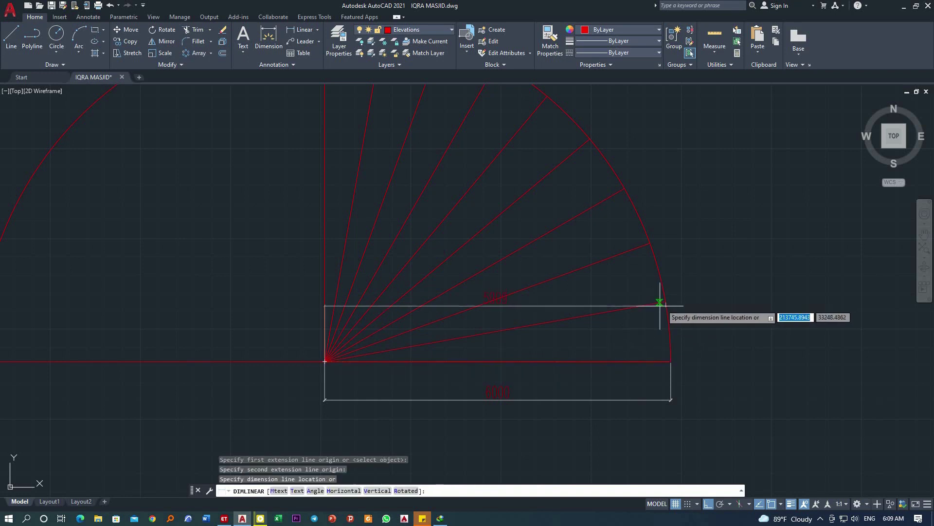
{"action": "left_click", "coordinate": [561, 351]}
{"action": "right_click", "coordinate": [703, 233]}
{"action": "left_click", "coordinate": [725, 240]}
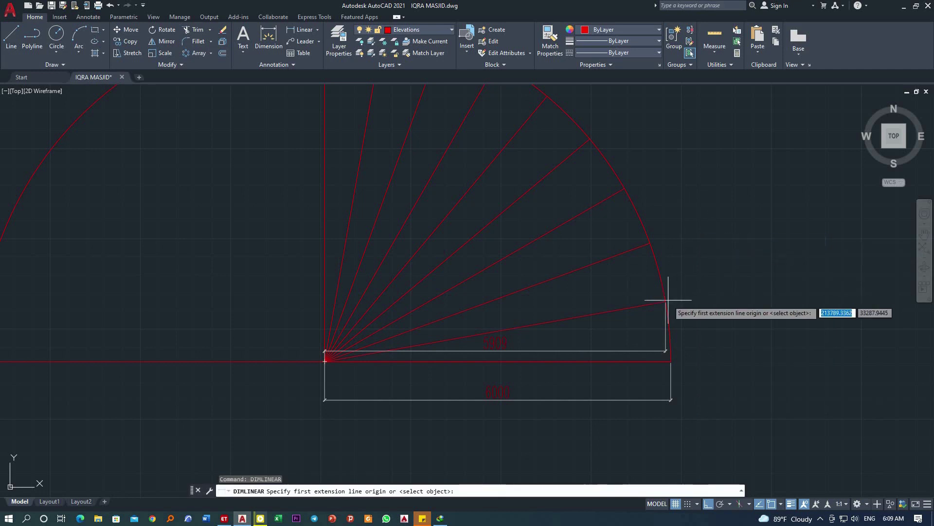
{"action": "left_click", "coordinate": [666, 302]}
{"action": "left_click", "coordinate": [666, 361]}
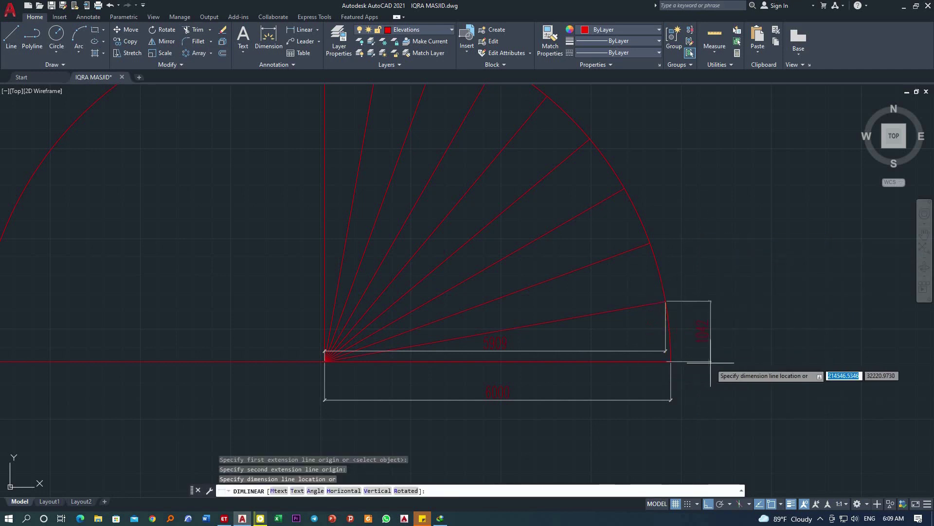
{"action": "left_click", "coordinate": [706, 359]}
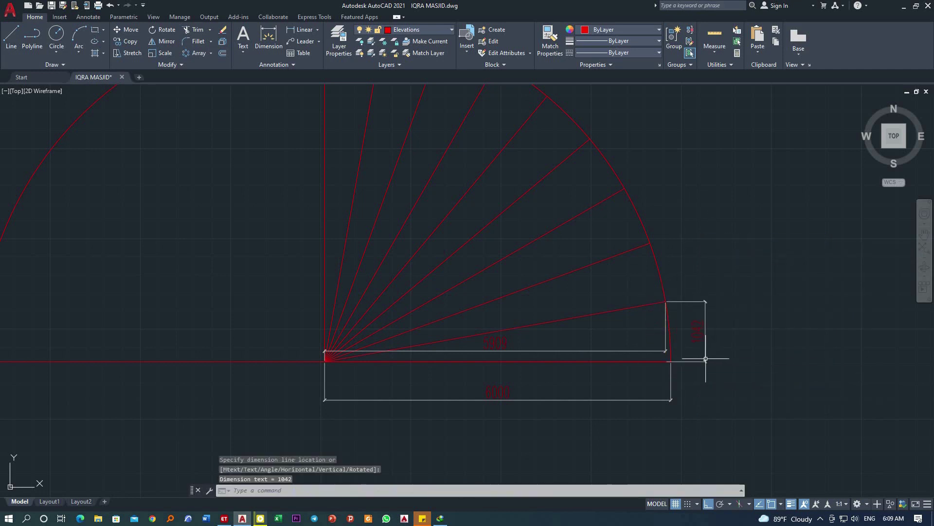
Step: Dimension the second radial line's outer end horizontally and vertically from the centre
{"action": "right_click", "coordinate": [650, 168]}
{"action": "left_click", "coordinate": [681, 175]}
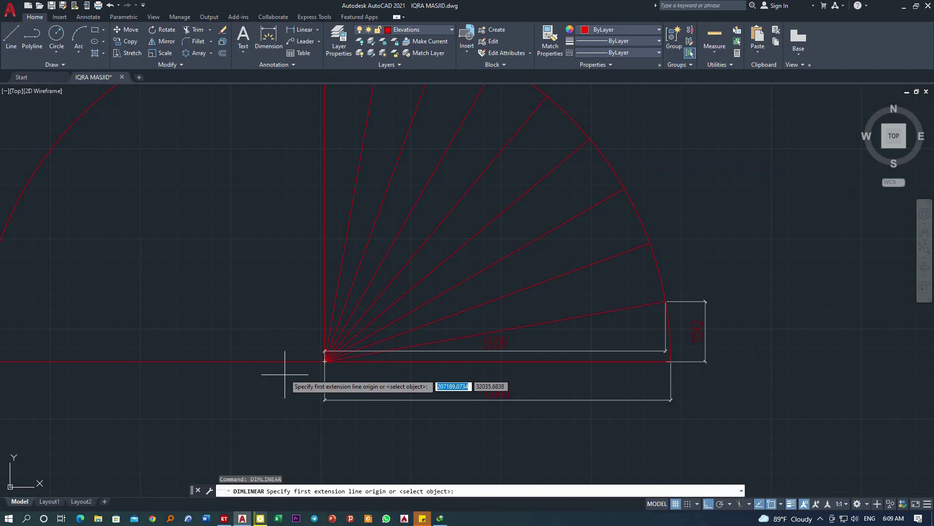
{"action": "left_click", "coordinate": [325, 360]}
{"action": "left_click", "coordinate": [650, 244]}
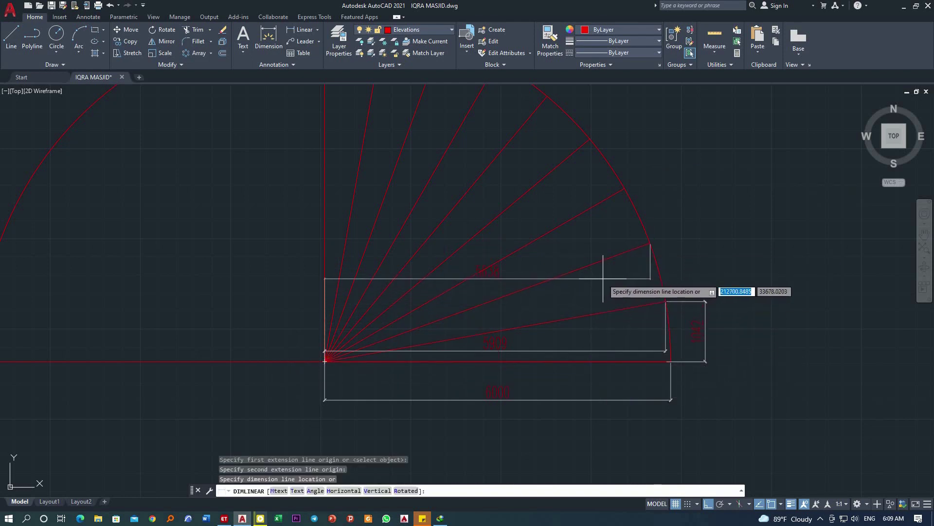
{"action": "left_click", "coordinate": [605, 281]}
{"action": "right_click", "coordinate": [655, 193]}
{"action": "left_click", "coordinate": [682, 196]}
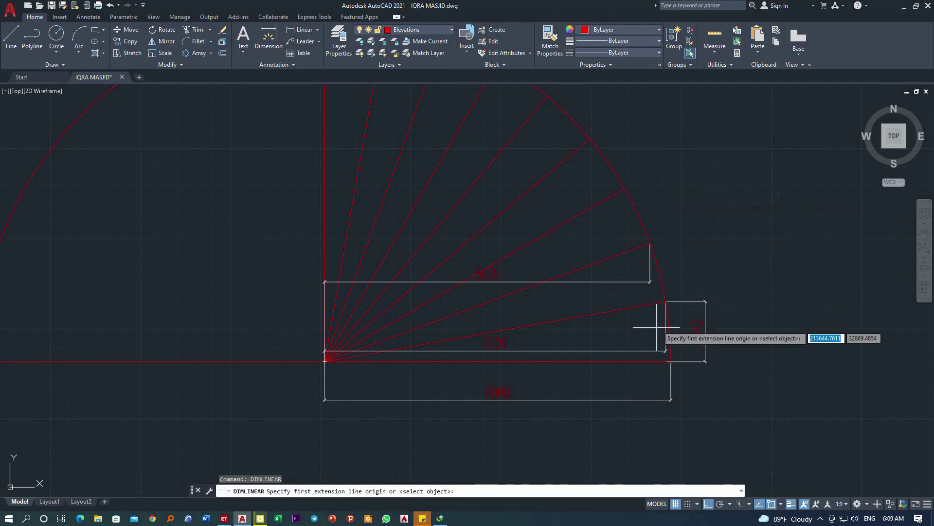
{"action": "left_click", "coordinate": [650, 243]}
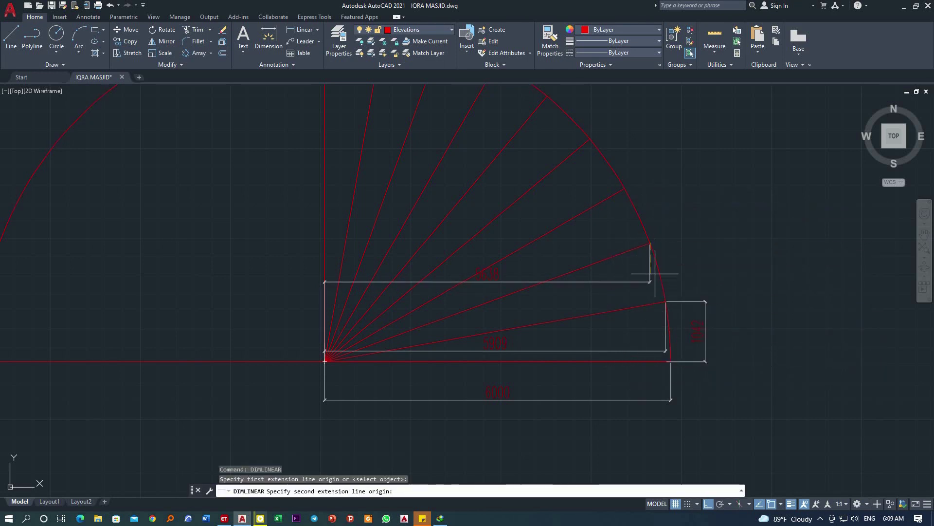
{"action": "left_click", "coordinate": [650, 362]}
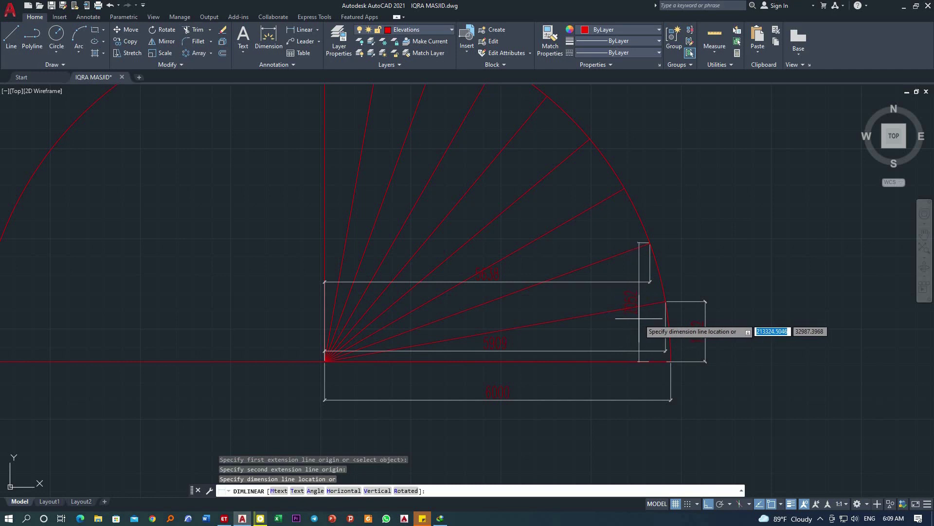
{"action": "left_click", "coordinate": [637, 320]}
Step: Dimension the third radial line's outer end vertically and horizontally from the centre
{"action": "right_click", "coordinate": [638, 168]}
{"action": "left_click", "coordinate": [663, 173]}
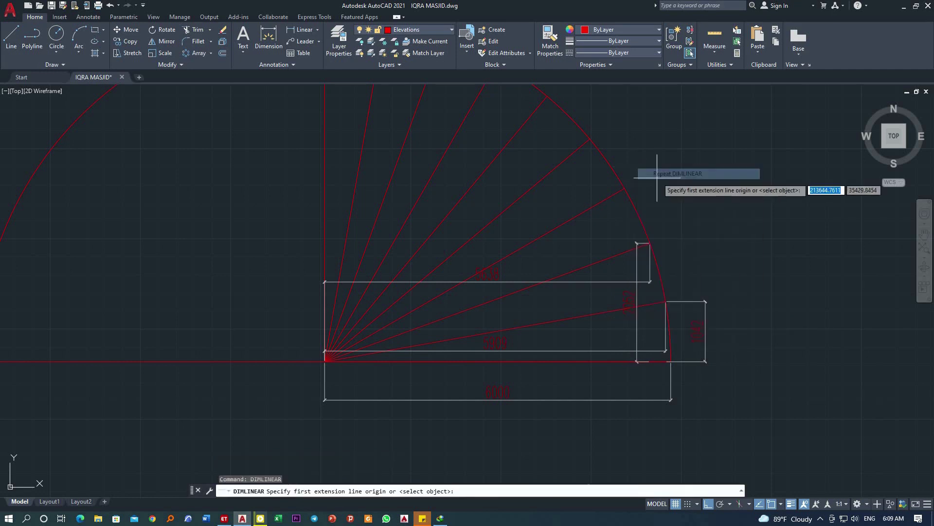
{"action": "left_click", "coordinate": [625, 188]}
{"action": "left_click", "coordinate": [625, 361]}
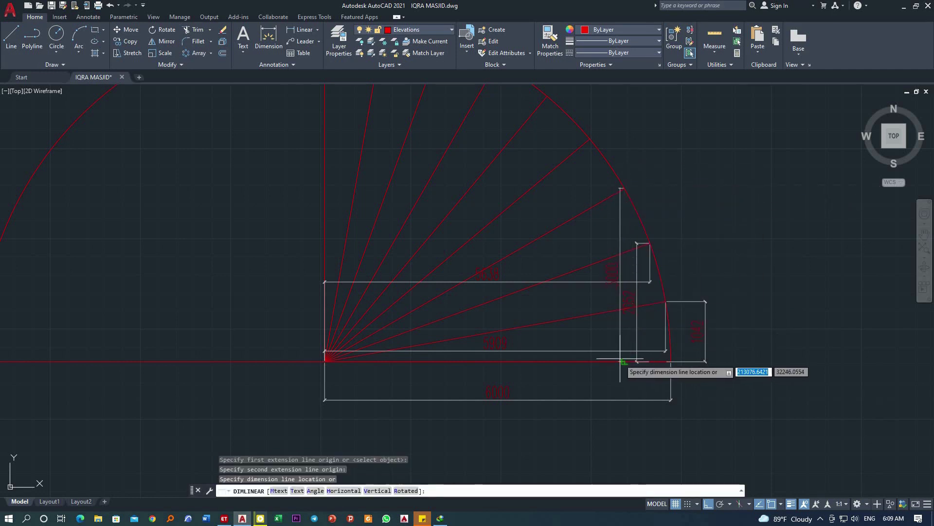
{"action": "left_click", "coordinate": [617, 272]}
{"action": "right_click", "coordinate": [306, 155]}
{"action": "left_click", "coordinate": [323, 159]}
{"action": "left_click", "coordinate": [625, 188]}
{"action": "left_click", "coordinate": [324, 196]}
{"action": "left_click", "coordinate": [319, 197]}
Step: Add the vertical 3857 dimension for the next arc point and start another
{"action": "right_click", "coordinate": [463, 152]}
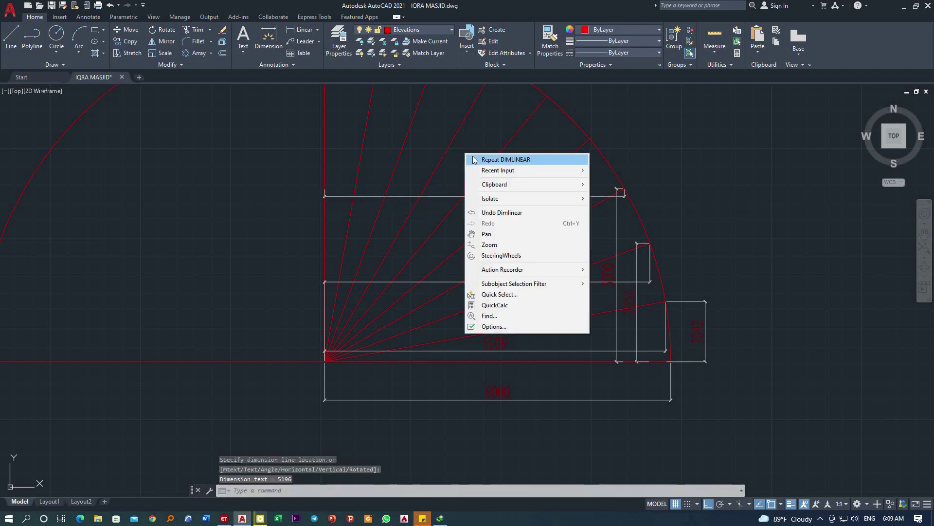
{"action": "left_click", "coordinate": [486, 159]}
{"action": "left_click", "coordinate": [587, 140]}
{"action": "left_click", "coordinate": [587, 361]}
{"action": "left_click", "coordinate": [585, 308]}
{"action": "right_click", "coordinate": [663, 140]}
{"action": "left_click", "coordinate": [681, 146]}
{"action": "scroll", "coordinate": [563, 131], "scroll_direction": "up", "scroll_amount": 4}
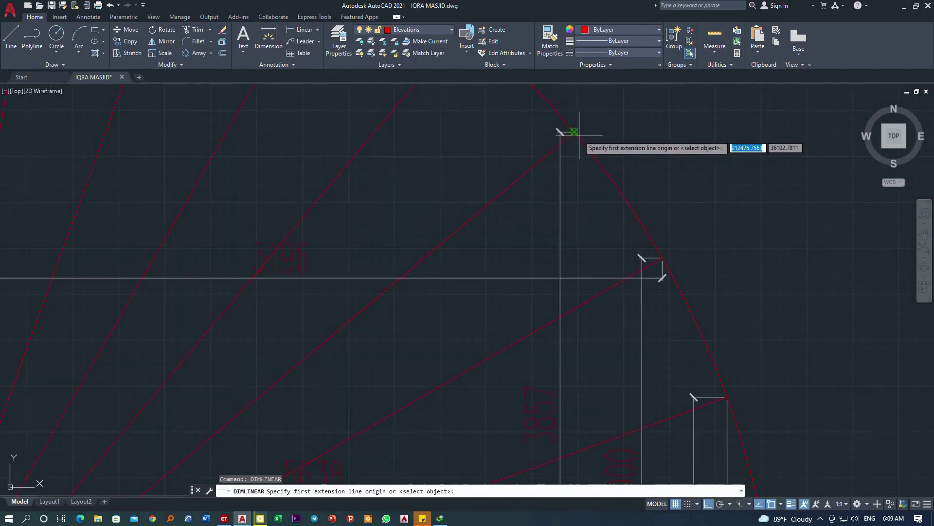
Step: Place the 4596 linear dimension to the next arc point
{"action": "scroll", "coordinate": [643, 200], "scroll_direction": "down", "scroll_amount": 2}
{"action": "left_click", "coordinate": [590, 146]}
{"action": "left_click", "coordinate": [176, 146]}
{"action": "left_click", "coordinate": [205, 154]}
Step: Add the 3000 linear dimension from the centre line to the arc
{"action": "key", "text": "space"}
{"action": "scroll", "coordinate": [538, 234], "scroll_direction": "down", "scroll_amount": 2}
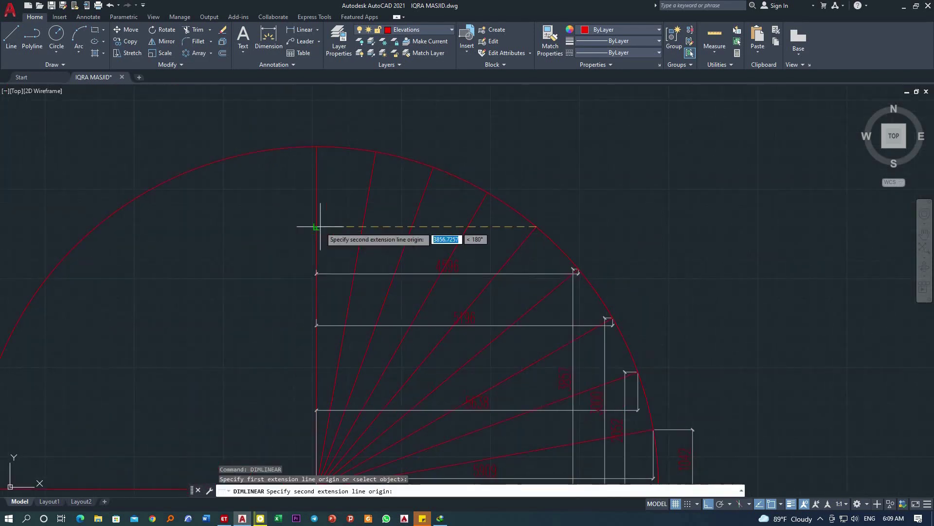
{"action": "left_click", "coordinate": [317, 232]}
{"action": "scroll", "coordinate": [536, 292], "scroll_direction": "up", "scroll_amount": 3}
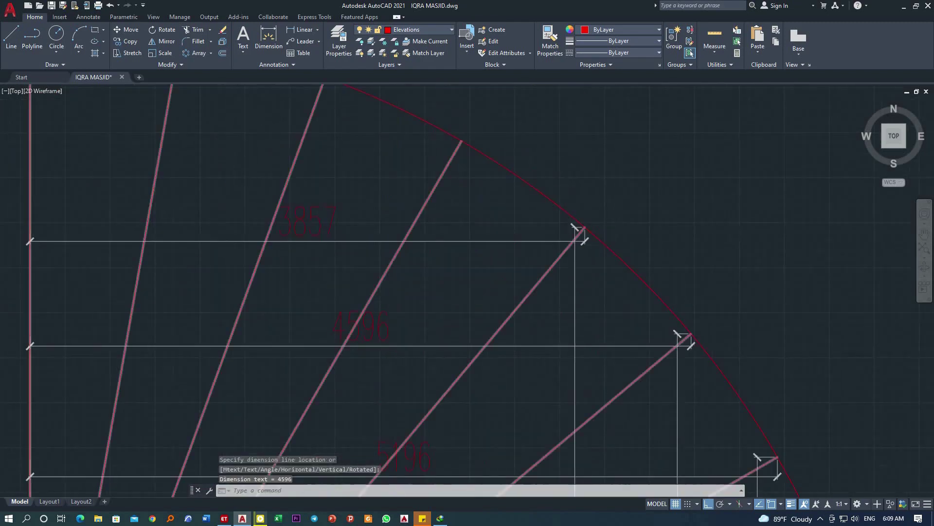
{"action": "scroll", "coordinate": [505, 217], "scroll_direction": "down", "scroll_amount": 5}
{"action": "scroll", "coordinate": [509, 224], "scroll_direction": "down", "scroll_amount": 2}
{"action": "scroll", "coordinate": [470, 136], "scroll_direction": "up", "scroll_amount": 6}
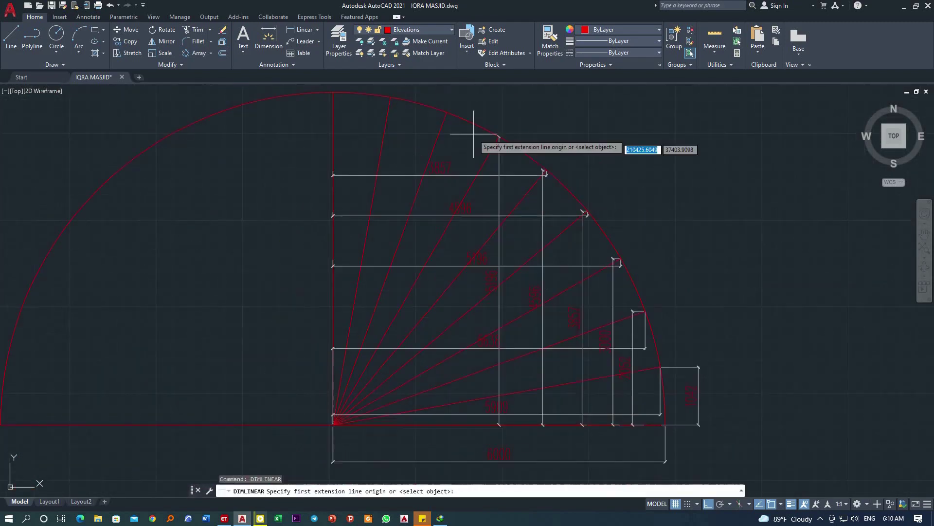
{"action": "left_click", "coordinate": [199, 166]}
{"action": "left_click", "coordinate": [323, 184]}
Step: Dimension the division point near the arc's top, placing it above the arc
{"action": "key", "text": "space"}
{"action": "scroll", "coordinate": [445, 167], "scroll_direction": "down", "scroll_amount": 2}
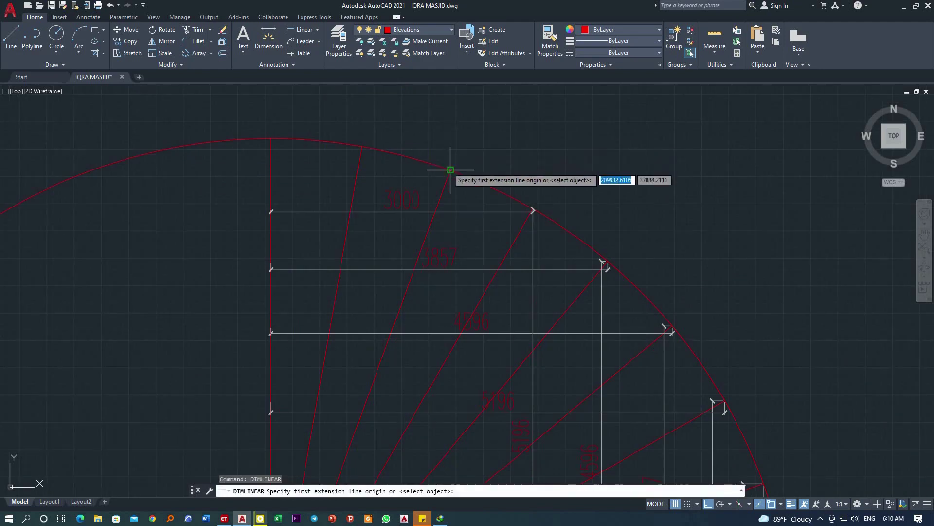
{"action": "scroll", "coordinate": [437, 165], "scroll_direction": "down", "scroll_amount": 3}
{"action": "scroll", "coordinate": [417, 194], "scroll_direction": "up", "scroll_amount": 4}
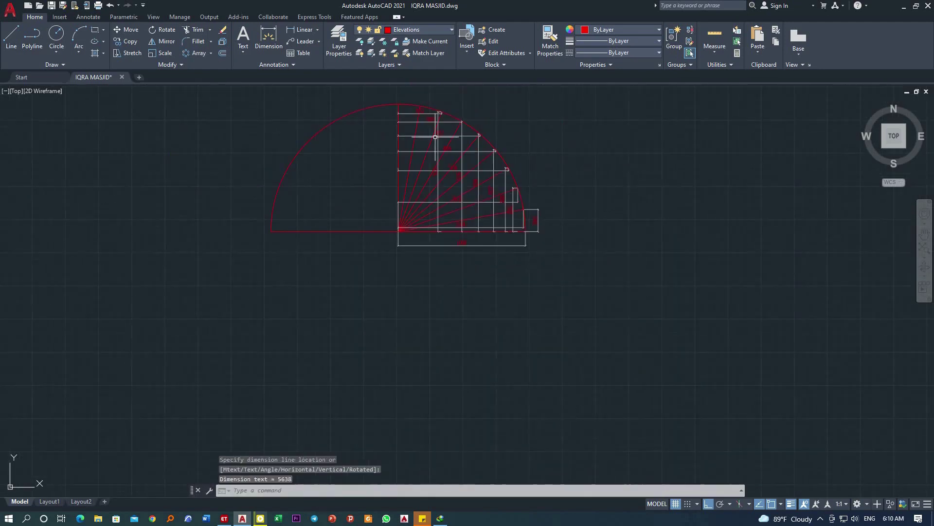
{"action": "left_click", "coordinate": [431, 220]}
{"action": "left_click", "coordinate": [343, 220]}
{"action": "left_click", "coordinate": [372, 185]}
Step: Add the 5909 linear dimension
{"action": "key", "text": "space"}
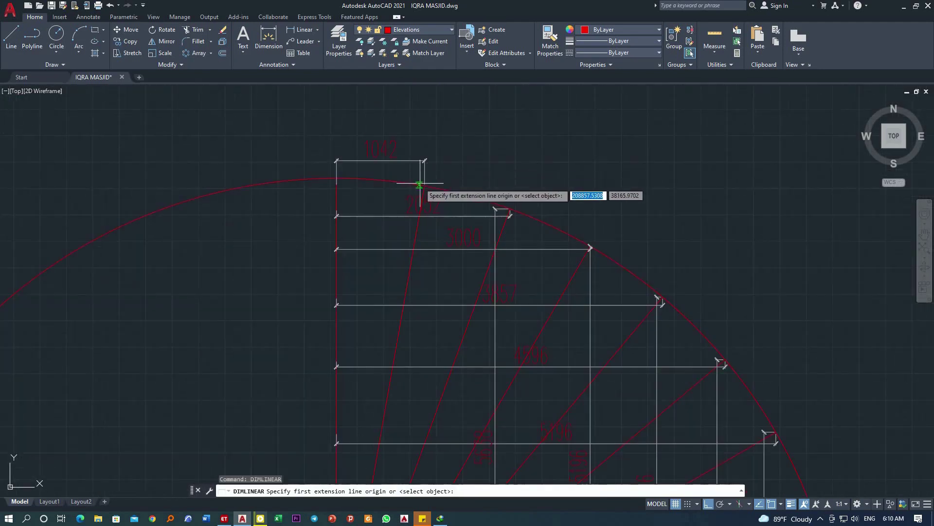
{"action": "scroll", "coordinate": [424, 177], "scroll_direction": "up", "scroll_amount": 4}
{"action": "left_click", "coordinate": [334, 307]}
{"action": "scroll", "coordinate": [396, 317], "scroll_direction": "down", "scroll_amount": 4}
{"action": "left_click", "coordinate": [575, 348]}
{"action": "left_click", "coordinate": [408, 370]}
Step: Grip-stretch the 1042 dimension line to the left
{"action": "left_click", "coordinate": [603, 358]}
{"action": "left_click", "coordinate": [581, 310]}
{"action": "scroll", "coordinate": [581, 310], "scroll_direction": "up", "scroll_amount": 5}
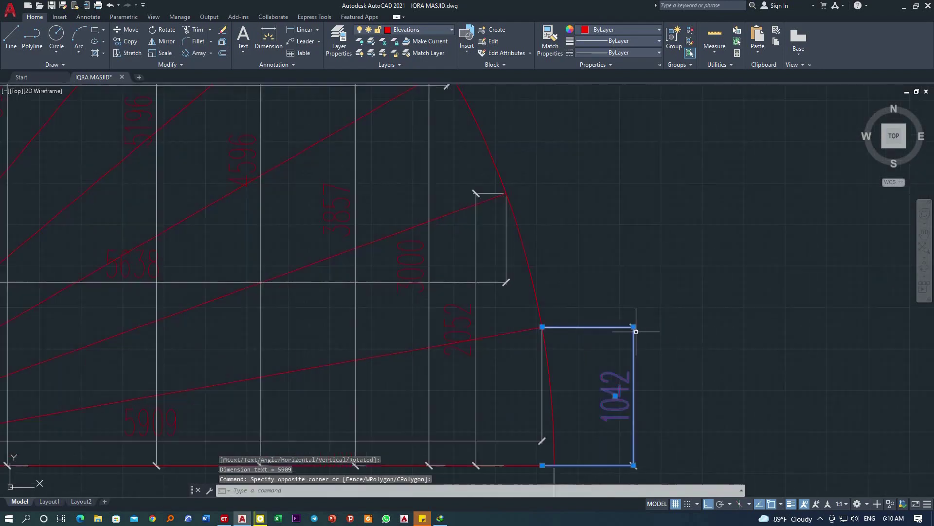
{"action": "left_click", "coordinate": [595, 314]}
{"action": "left_click", "coordinate": [544, 340]}
{"action": "key", "text": "Escape"}
Step: Raise the 5909 dimension line and leave the 5638 dimension unchanged
{"action": "left_click", "coordinate": [438, 440]}
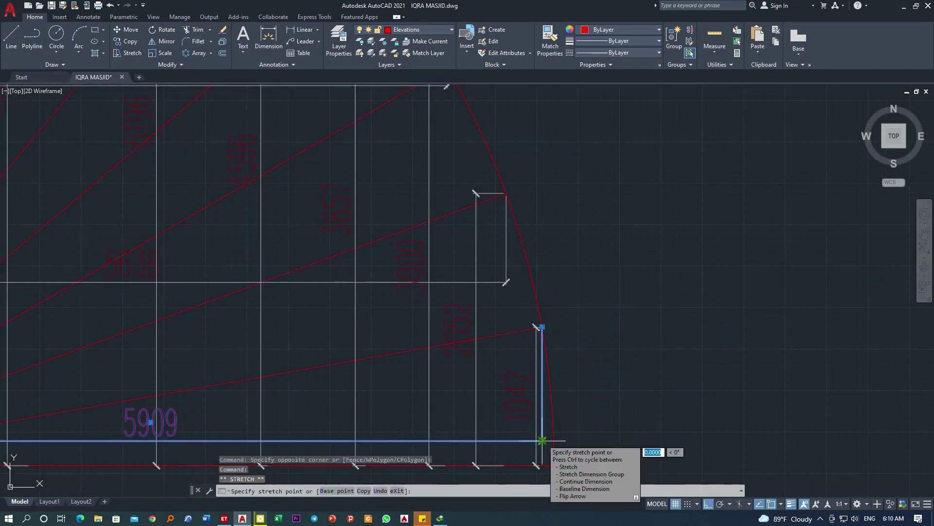
{"action": "left_click", "coordinate": [539, 441]}
{"action": "left_click", "coordinate": [539, 337]}
{"action": "key", "text": "Escape"}
{"action": "left_click", "coordinate": [506, 265]}
{"action": "left_click", "coordinate": [506, 281]}
{"action": "key", "text": "Escape"}
Step: Review the dimensioned semicircle, then return to the ETABS model
{"action": "scroll", "coordinate": [605, 244], "scroll_direction": "down", "scroll_amount": 8}
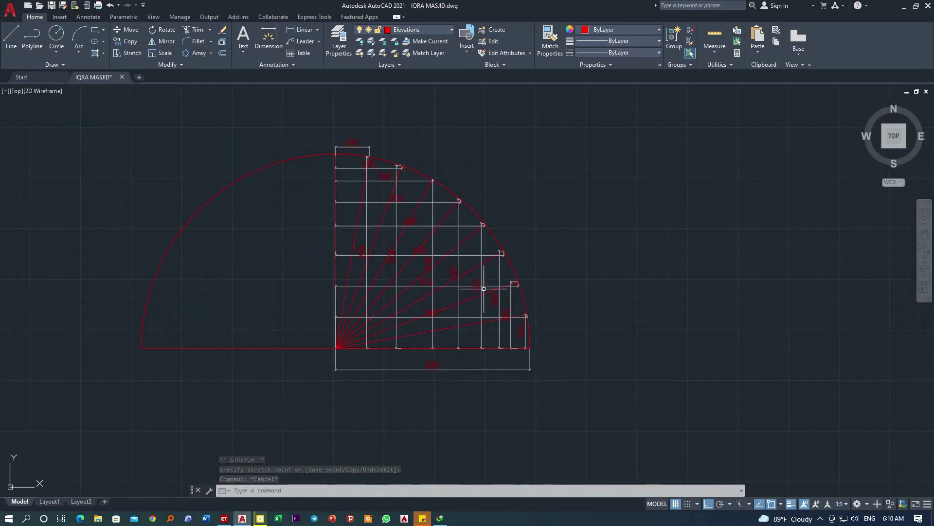
{"action": "scroll", "coordinate": [389, 163], "scroll_direction": "up", "scroll_amount": 4}
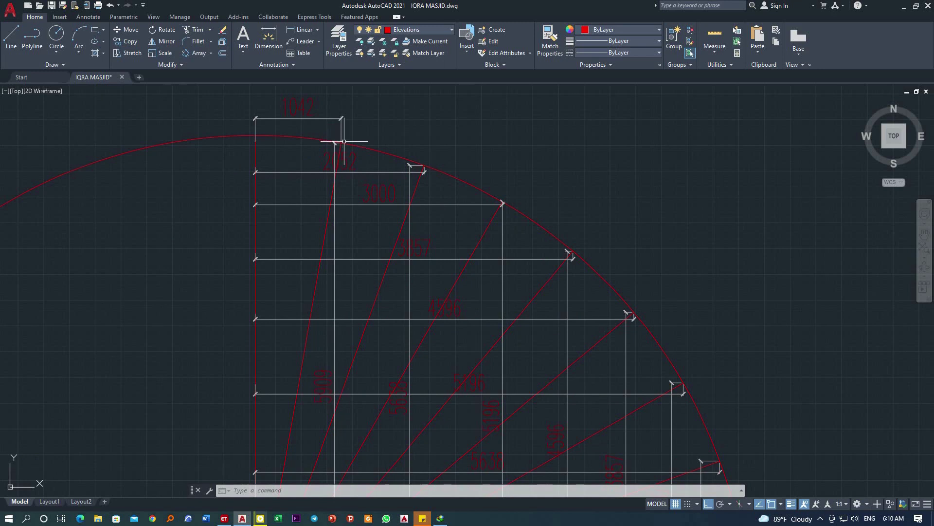
{"action": "scroll", "coordinate": [344, 142], "scroll_direction": "down", "scroll_amount": 4}
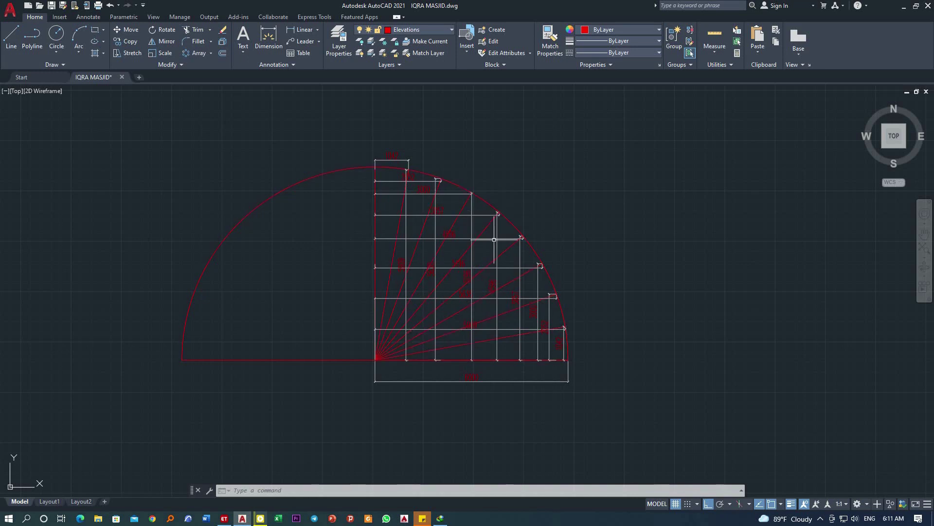
{"action": "scroll", "coordinate": [494, 239], "scroll_direction": "up", "scroll_amount": 2}
{"action": "scroll", "coordinate": [323, 386], "scroll_direction": "down", "scroll_amount": 2}
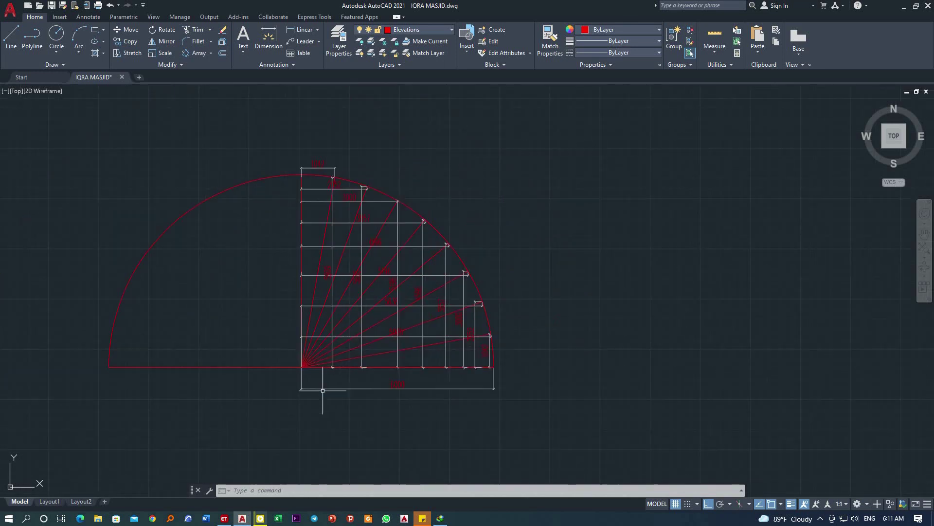
{"action": "left_click", "coordinate": [230, 522]}
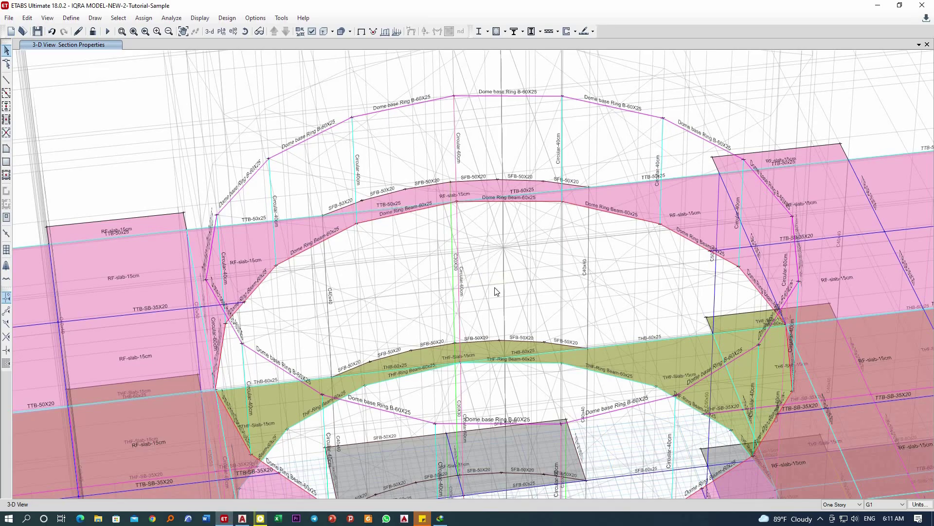
Step: Show the FIRST FLOOR plan view of the mosque model
{"action": "scroll", "coordinate": [417, 308], "scroll_direction": "down", "scroll_amount": 3}
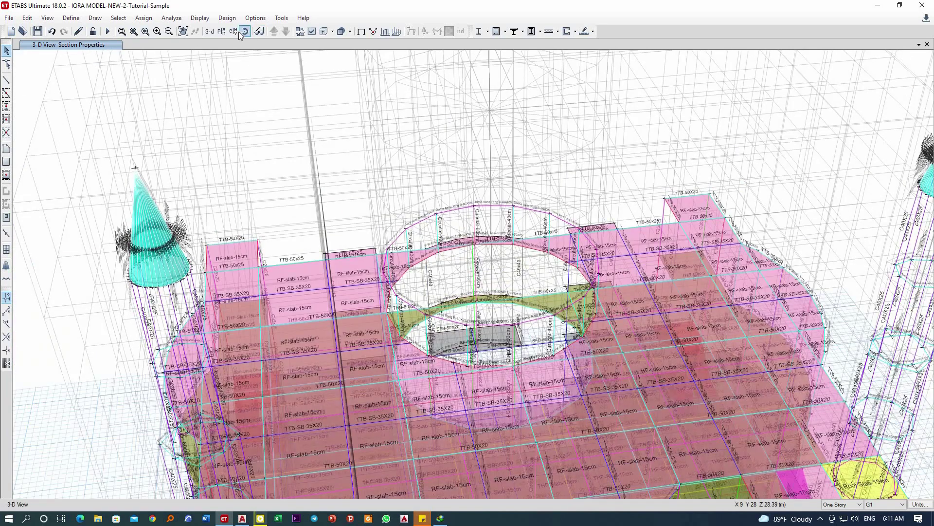
{"action": "left_click", "coordinate": [222, 31]}
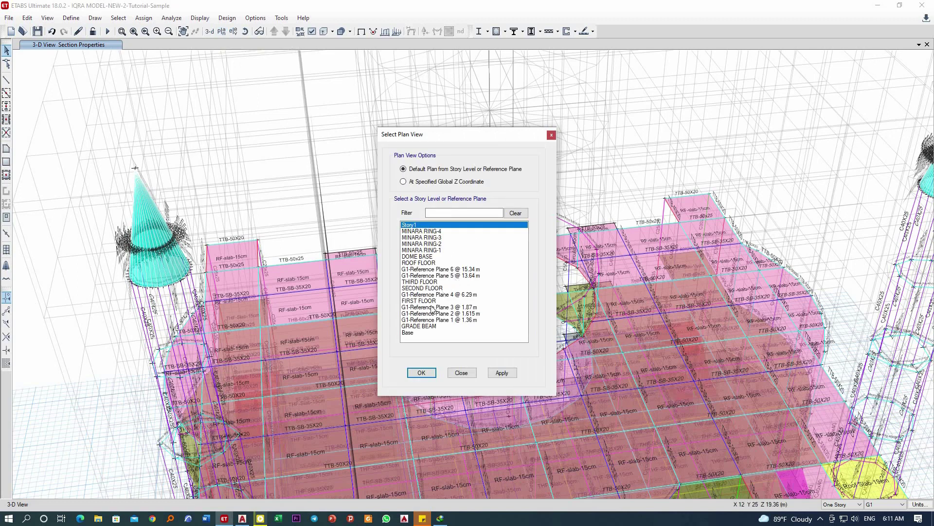
{"action": "left_click", "coordinate": [421, 301]}
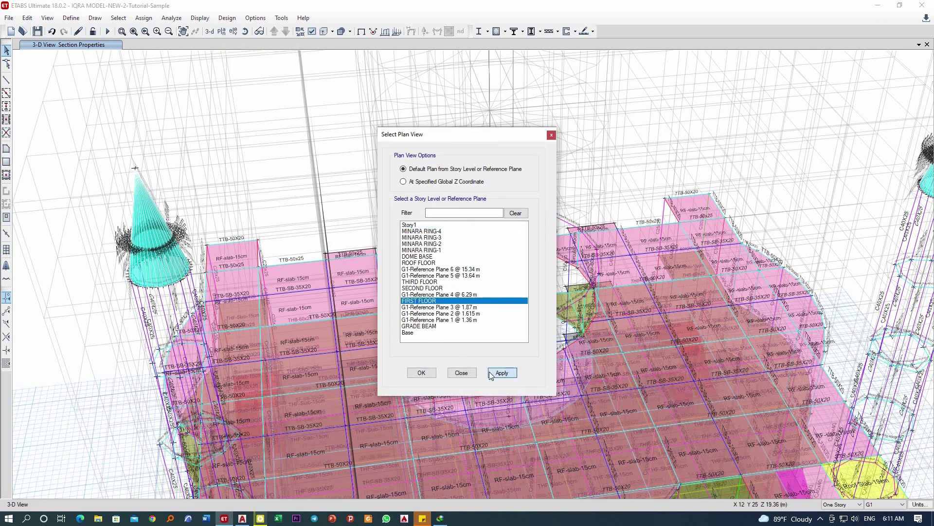
{"action": "left_click", "coordinate": [501, 373]}
{"action": "left_click", "coordinate": [462, 372]}
{"action": "scroll", "coordinate": [503, 227], "scroll_direction": "up", "scroll_amount": 5}
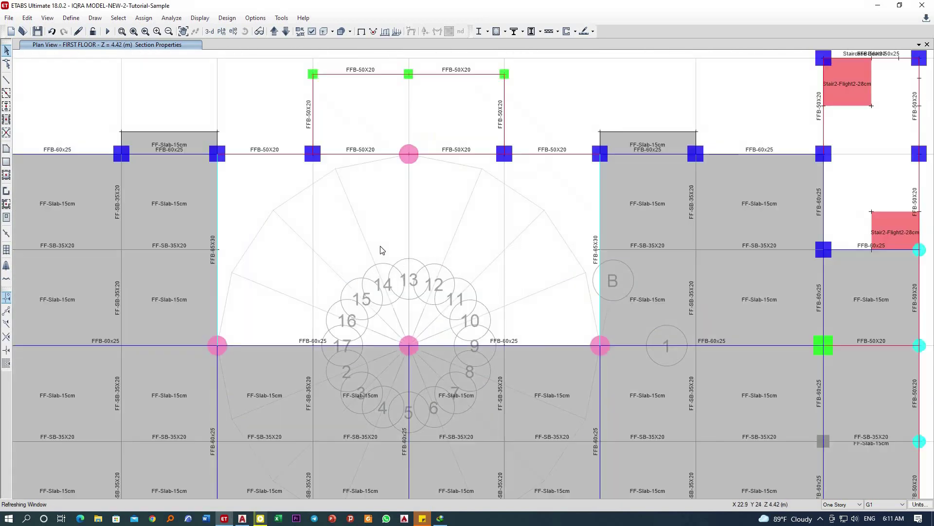
{"action": "scroll", "coordinate": [381, 250], "scroll_direction": "down", "scroll_amount": 5}
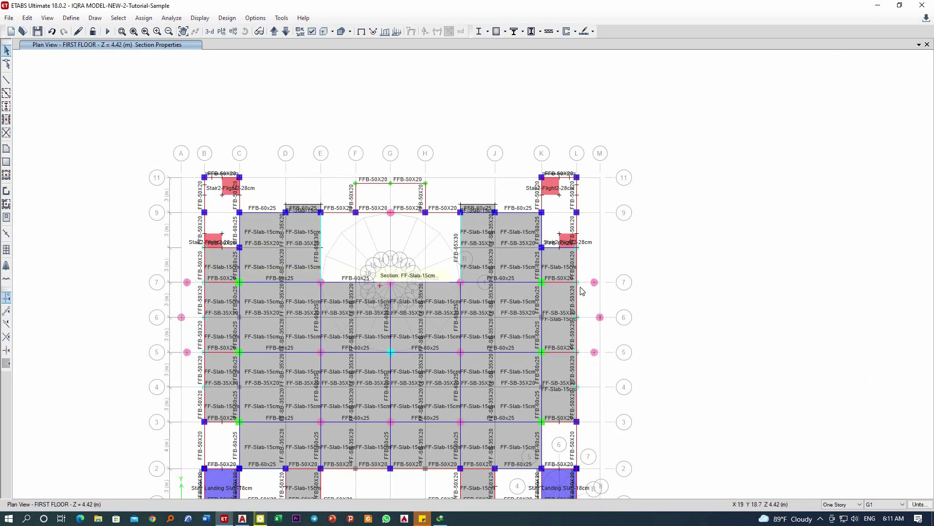
{"action": "scroll", "coordinate": [612, 285], "scroll_direction": "up", "scroll_amount": 4}
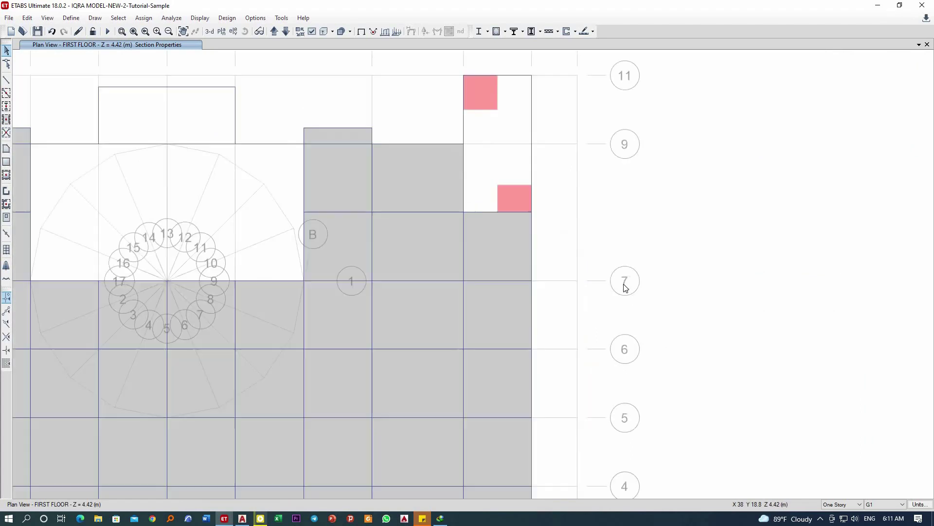
{"action": "scroll", "coordinate": [636, 261], "scroll_direction": "down", "scroll_amount": 4}
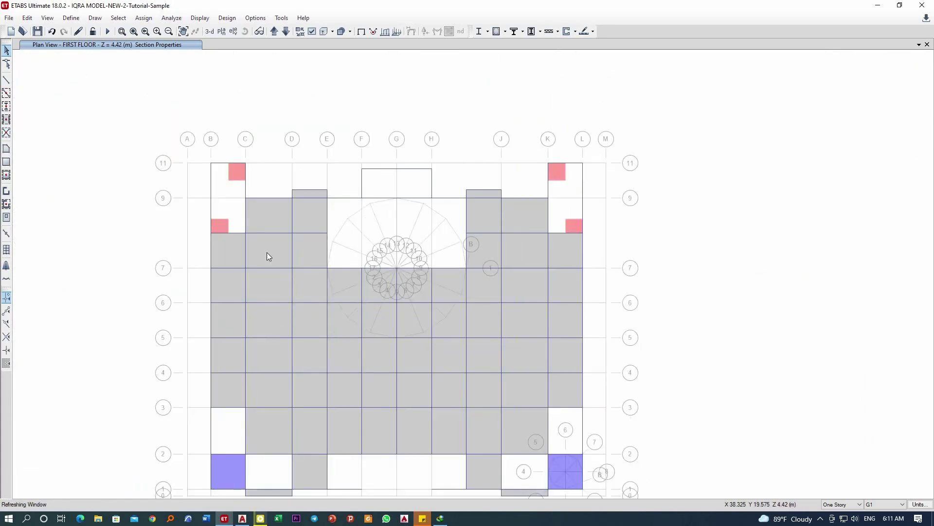
Step: Step the plan up four stories to ROOF FLOOR at Z = 16.66 m
{"action": "left_click", "coordinate": [274, 32]}
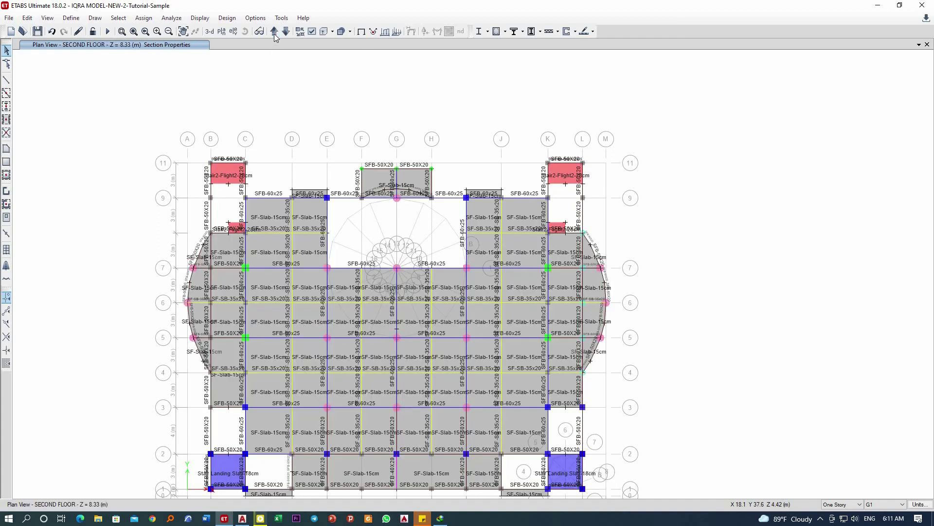
{"action": "left_click", "coordinate": [274, 32]}
{"action": "left_click", "coordinate": [274, 32]}
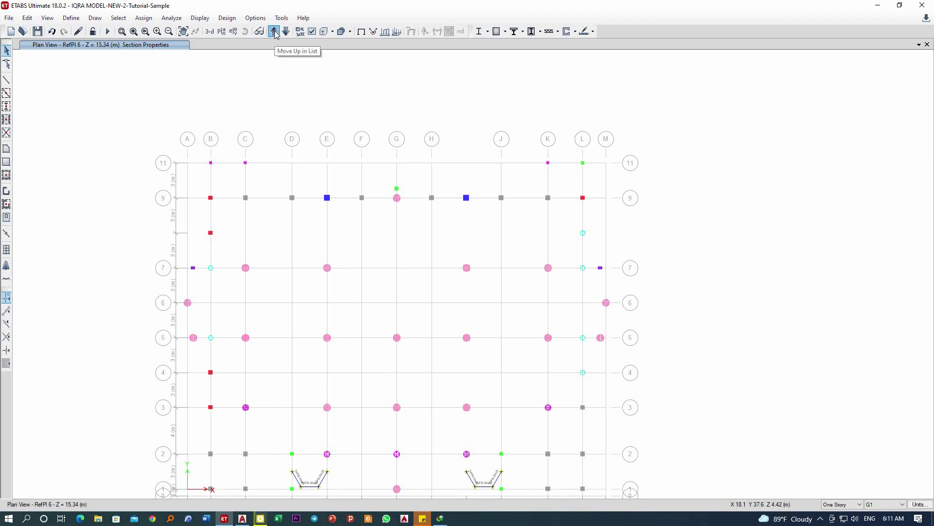
{"action": "left_click", "coordinate": [274, 31]}
{"action": "scroll", "coordinate": [604, 270], "scroll_direction": "up", "scroll_amount": 3}
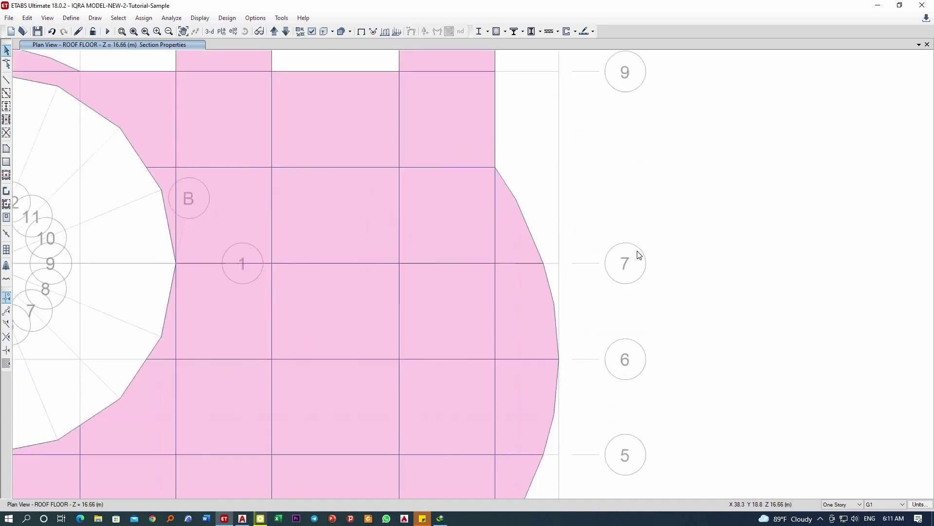
Step: Display the G1 - 7 elevation and restore the ETABS window down from full screen
{"action": "left_click", "coordinate": [233, 31]}
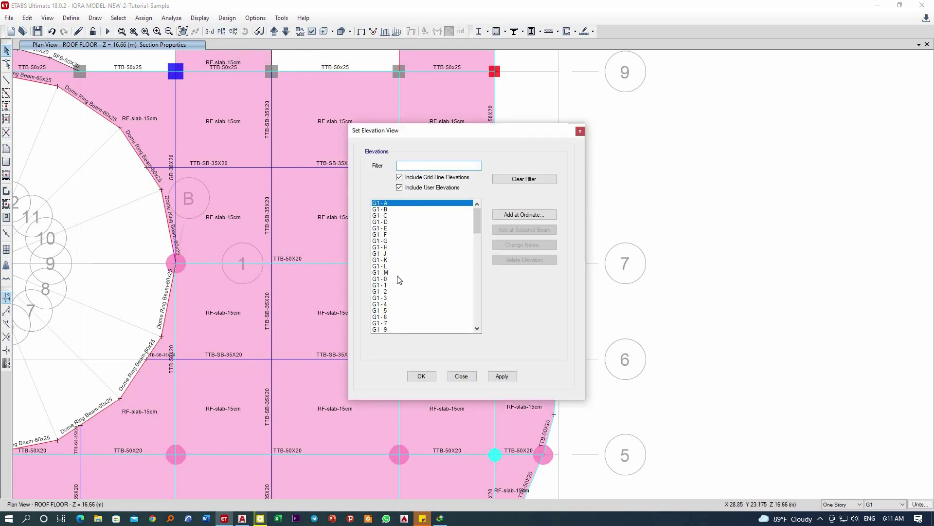
{"action": "left_click", "coordinate": [384, 323]}
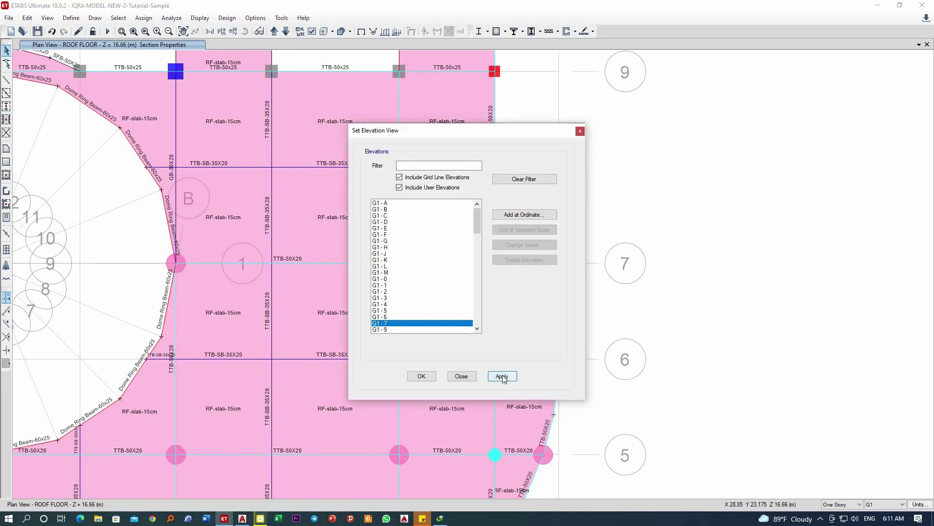
{"action": "left_click", "coordinate": [501, 376]}
{"action": "left_click", "coordinate": [465, 376]}
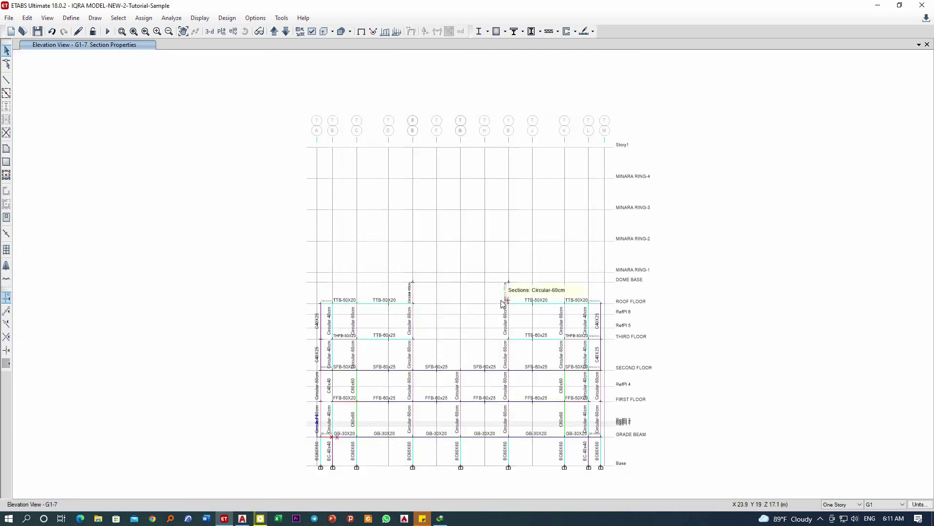
{"action": "scroll", "coordinate": [509, 287], "scroll_direction": "up", "scroll_amount": 3}
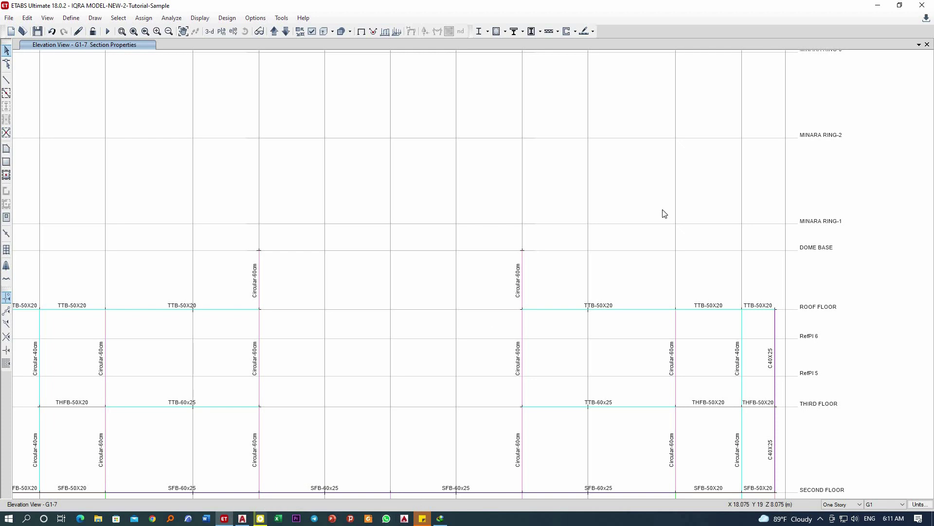
{"action": "left_click", "coordinate": [899, 6]}
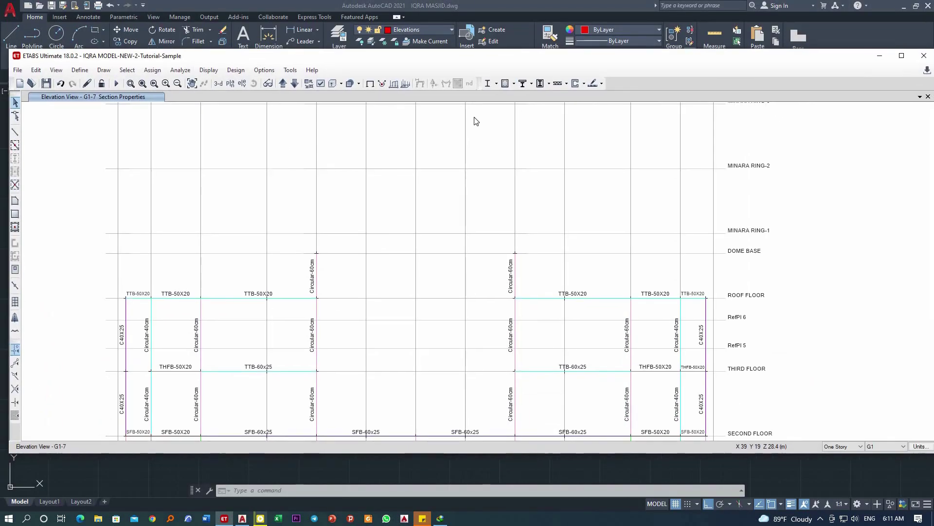
Step: Tile AutoCAD left and ETABS right, then show the Model Explorer
{"action": "left_click_drag", "start_coordinate": [5, 202], "coordinate": [316, 36]}
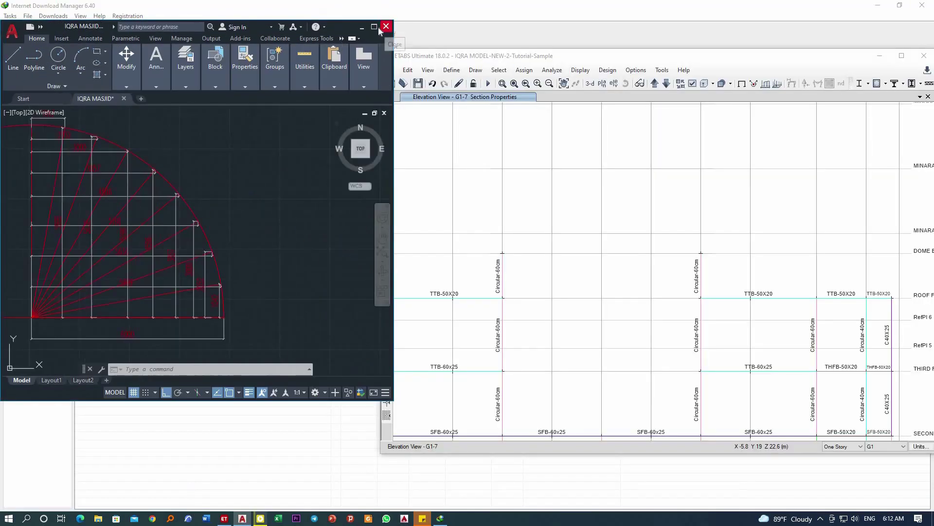
{"action": "left_click", "coordinate": [377, 27]}
{"action": "double_click", "coordinate": [377, 6]}
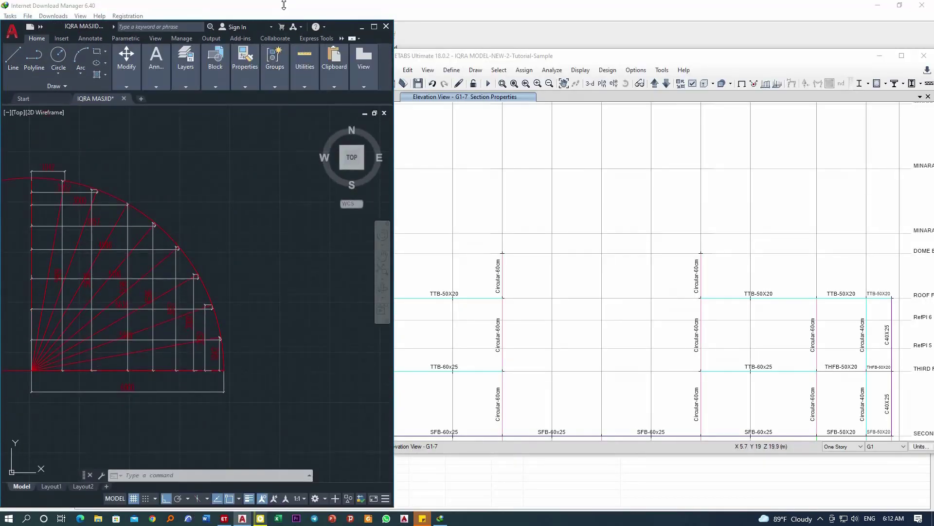
{"action": "left_click", "coordinate": [577, 52]}
{"action": "left_click_drag", "start_coordinate": [577, 52], "coordinate": [577, 7]}
{"action": "left_click_drag", "start_coordinate": [665, 452], "coordinate": [665, 502]}
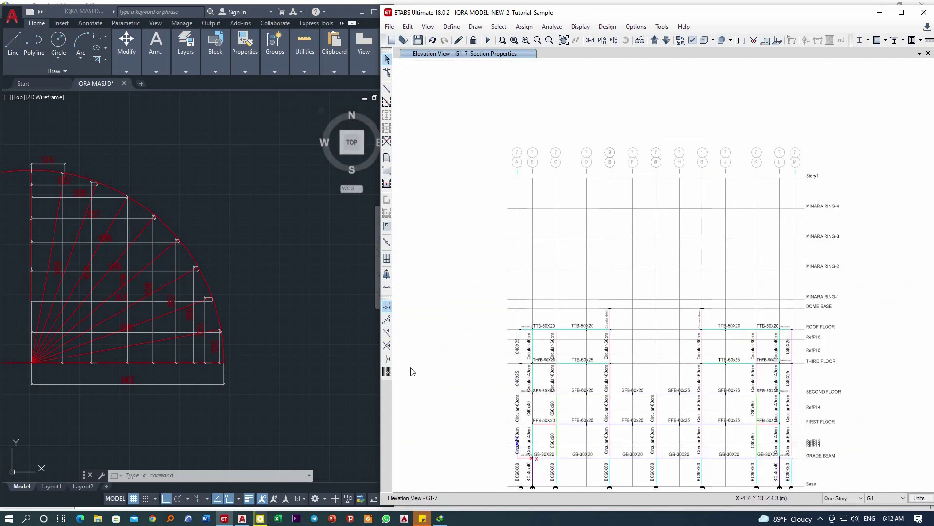
{"action": "left_click", "coordinate": [640, 27]}
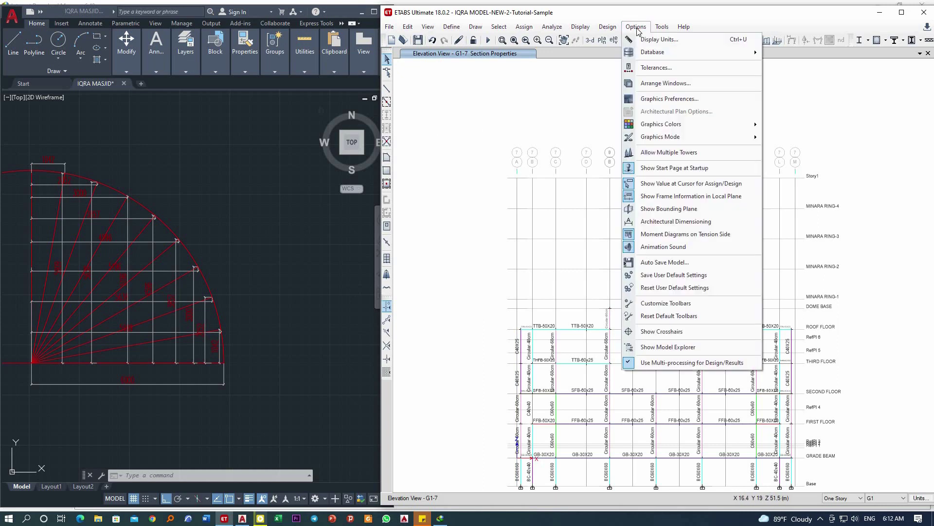
{"action": "left_click", "coordinate": [668, 346]}
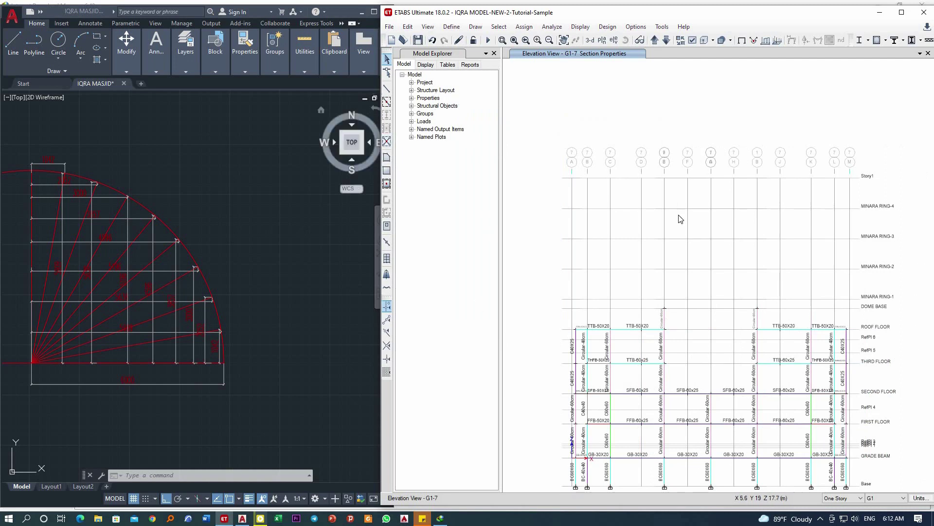
{"action": "scroll", "coordinate": [734, 428], "scroll_direction": "up", "scroll_amount": 3}
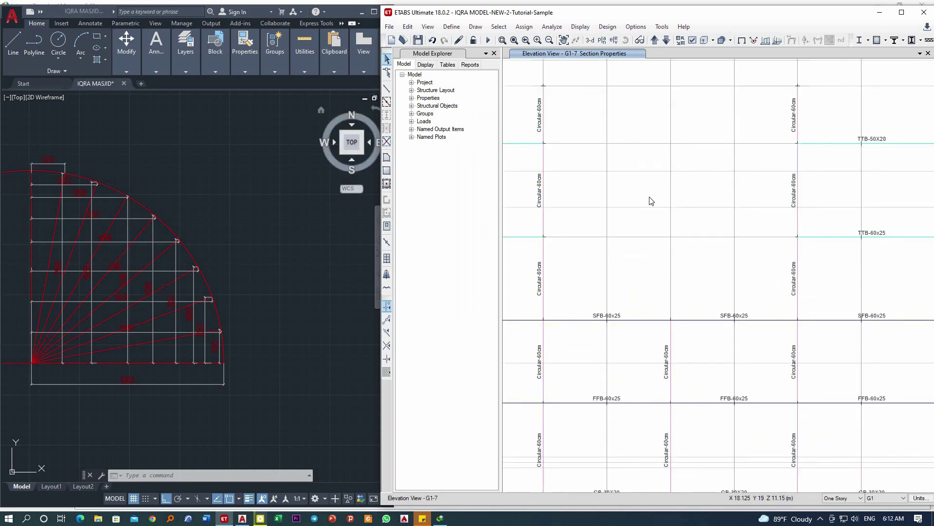
{"action": "scroll", "coordinate": [705, 228], "scroll_direction": "down", "scroll_amount": 3}
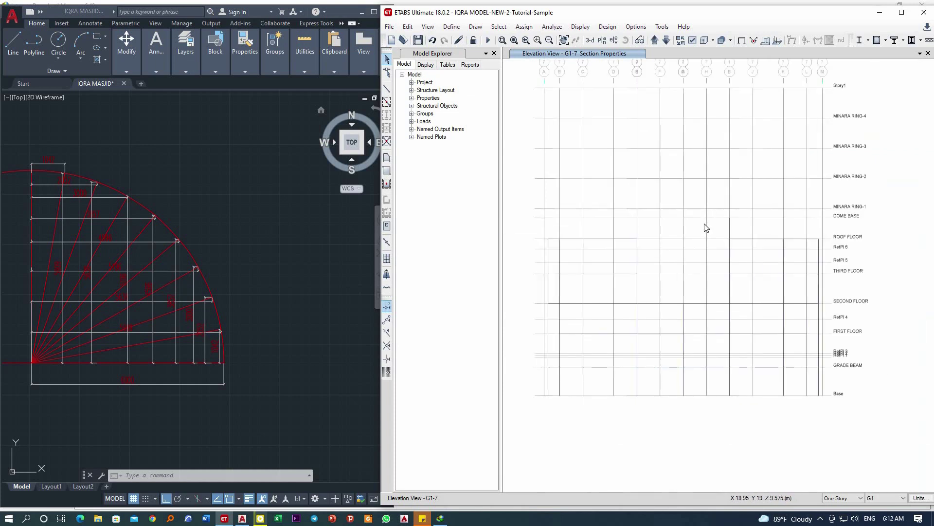
{"action": "scroll", "coordinate": [695, 209], "scroll_direction": "up", "scroll_amount": 3}
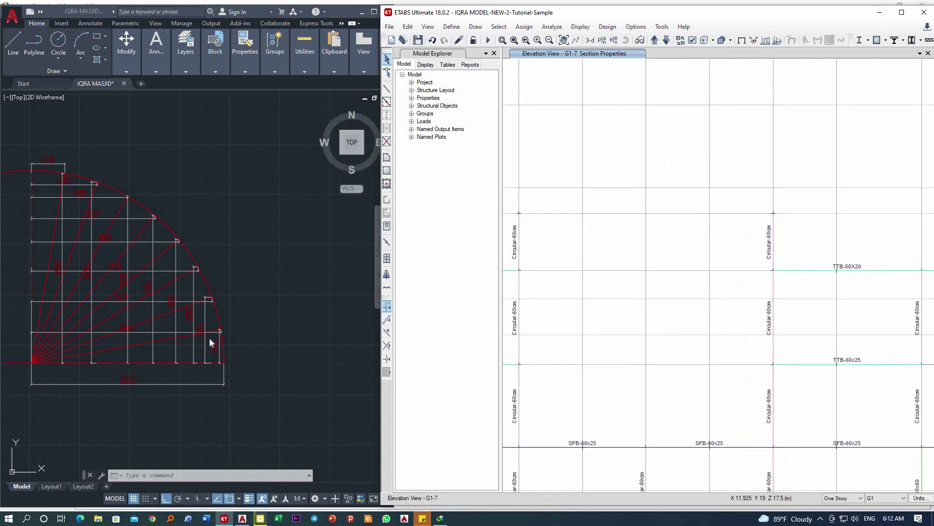
{"action": "scroll", "coordinate": [33, 349], "scroll_direction": "up", "scroll_amount": 2}
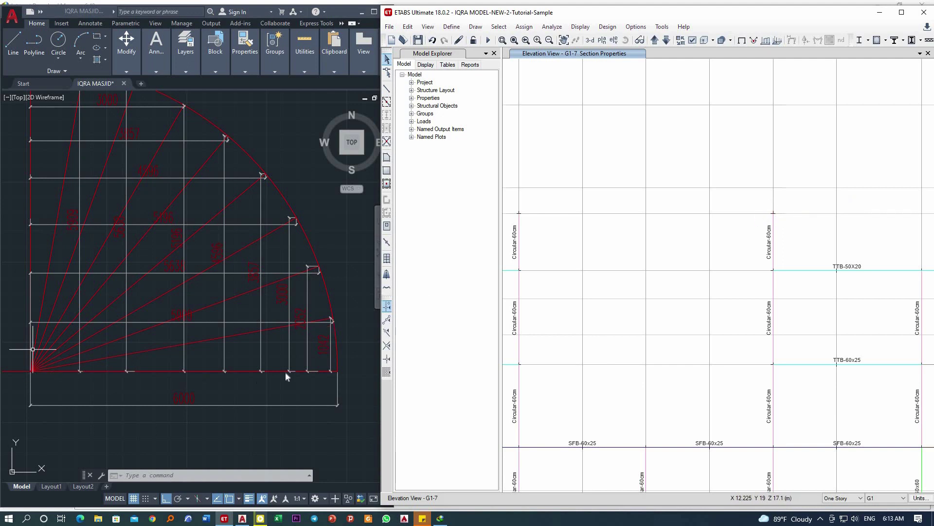
{"action": "scroll", "coordinate": [331, 323], "scroll_direction": "up", "scroll_amount": 2}
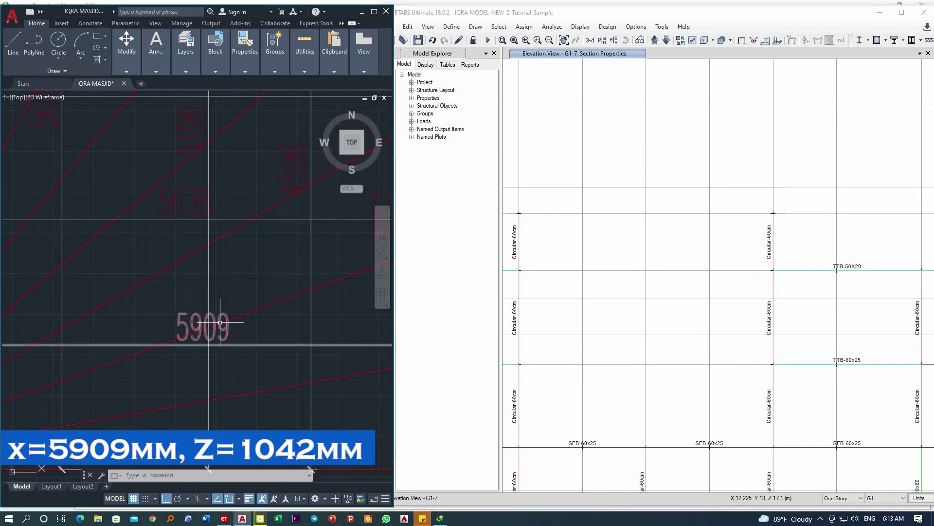
{"action": "scroll", "coordinate": [210, 326], "scroll_direction": "down", "scroll_amount": 5}
{"action": "scroll", "coordinate": [310, 335], "scroll_direction": "up", "scroll_amount": 2}
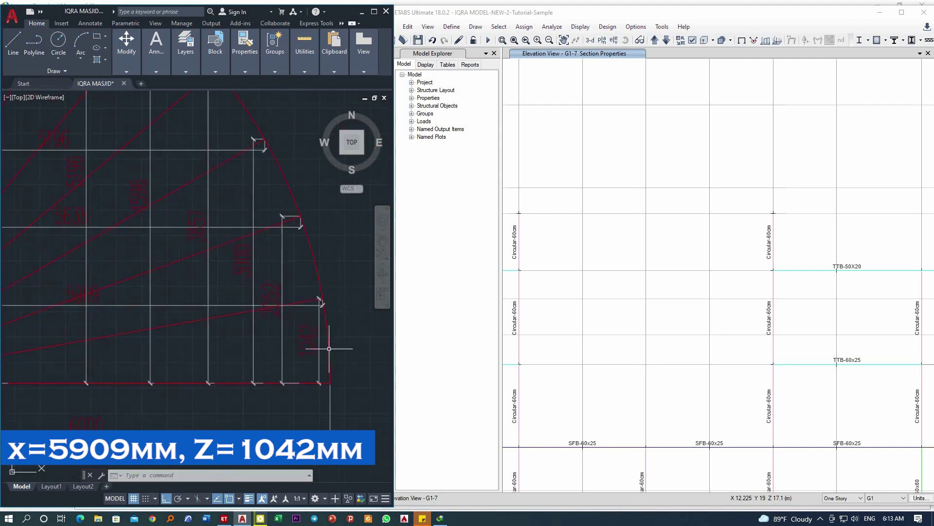
{"action": "scroll", "coordinate": [311, 319], "scroll_direction": "down", "scroll_amount": 3}
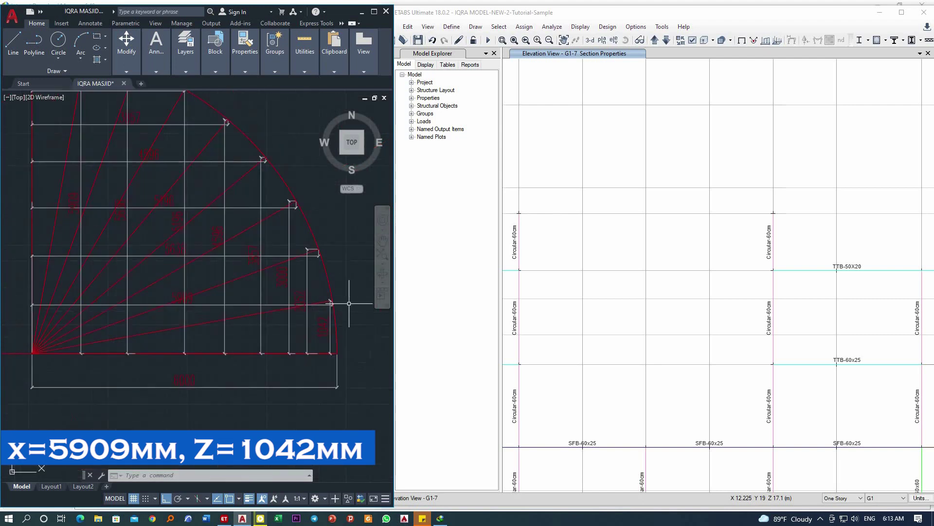
{"action": "scroll", "coordinate": [189, 300], "scroll_direction": "up", "scroll_amount": 5}
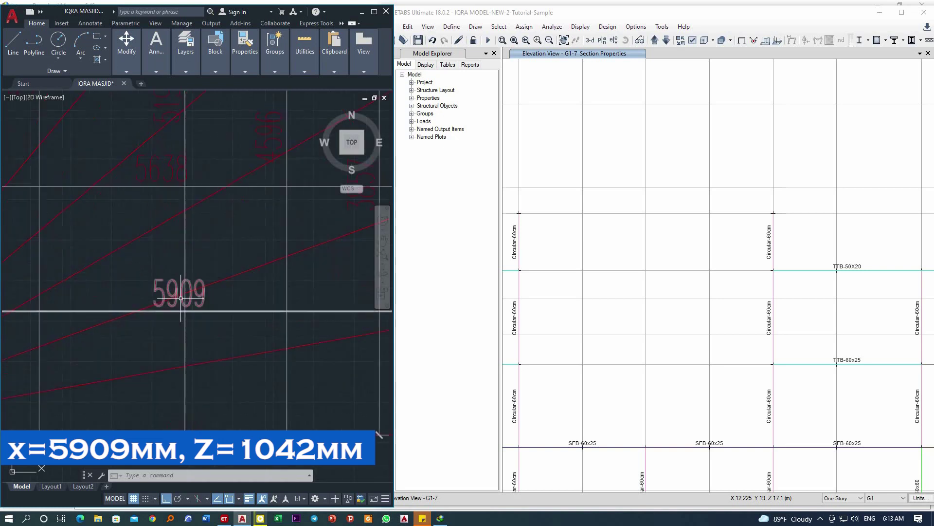
{"action": "scroll", "coordinate": [292, 333], "scroll_direction": "down", "scroll_amount": 5}
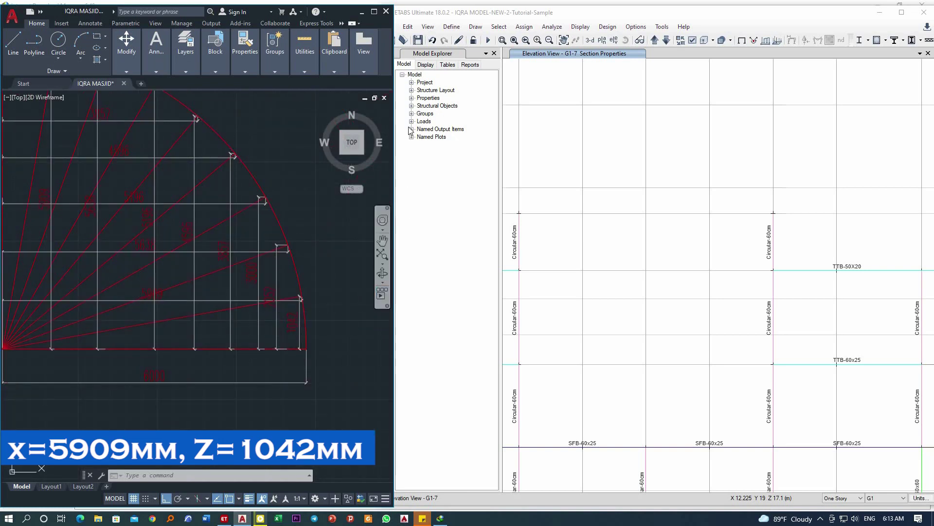
Step: Enter Point Create Mode with Draw Joint Objects on the G1-7 elevation
{"action": "left_click", "coordinate": [452, 27]}
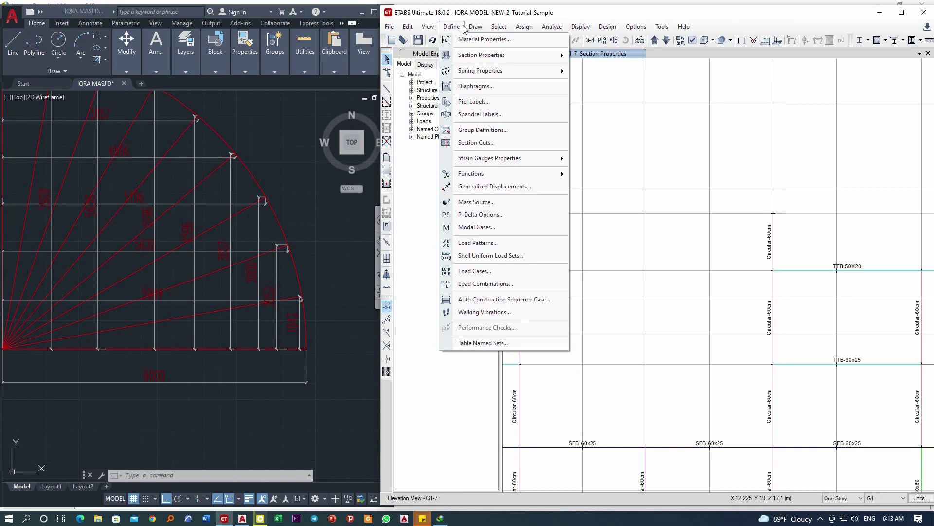
{"action": "left_click", "coordinate": [465, 30]}
{"action": "left_click", "coordinate": [477, 28]}
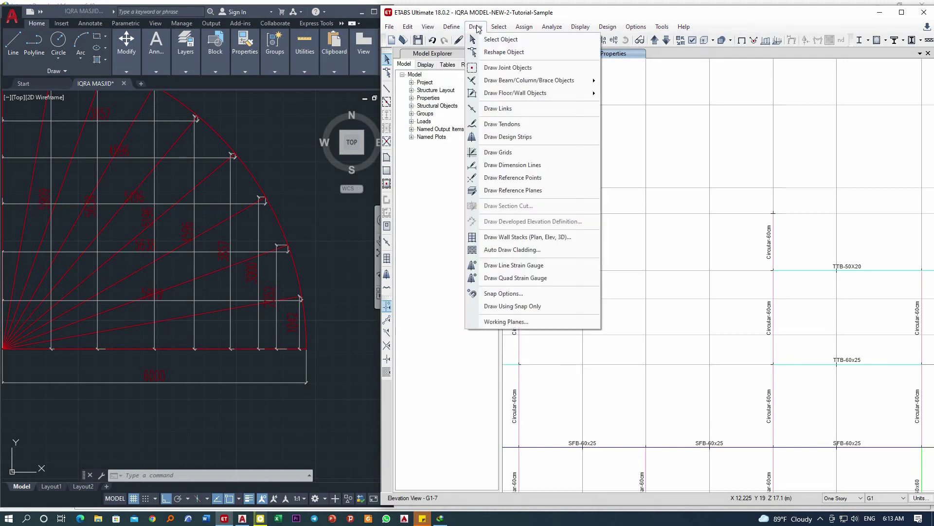
{"action": "left_click", "coordinate": [500, 69]}
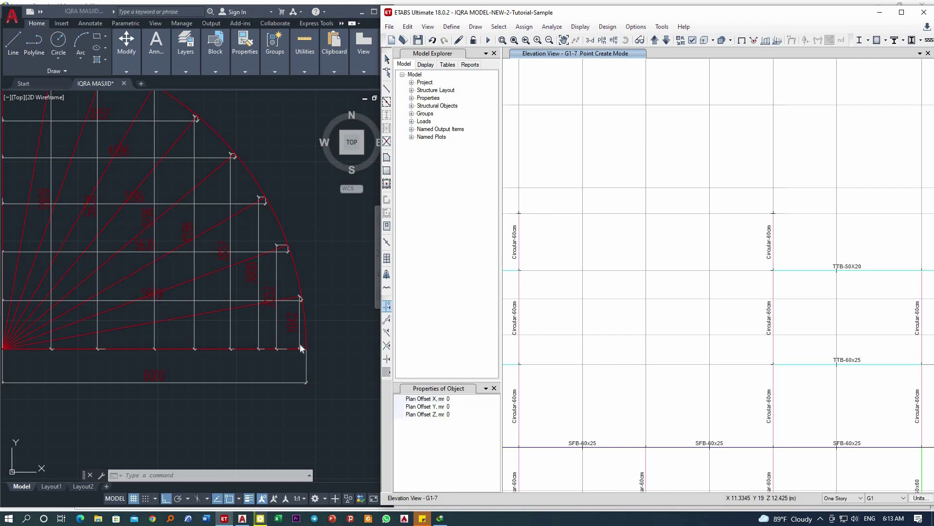
Step: Place a joint at grid point G7 on DOME BASE, offset X 5909 and Z 1042
{"action": "scroll", "coordinate": [343, 304], "scroll_direction": "down", "scroll_amount": 2}
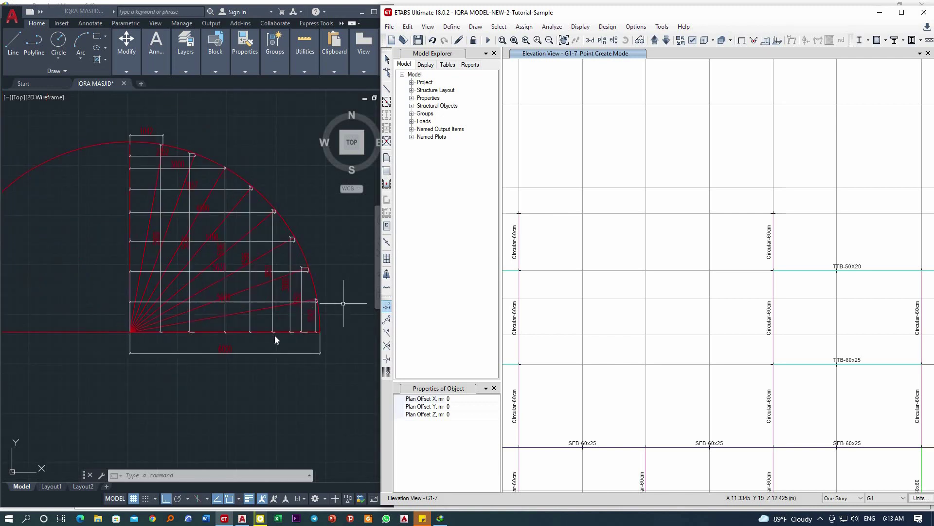
{"action": "left_click", "coordinate": [340, 294]}
{"action": "scroll", "coordinate": [340, 295], "scroll_direction": "up", "scroll_amount": 6}
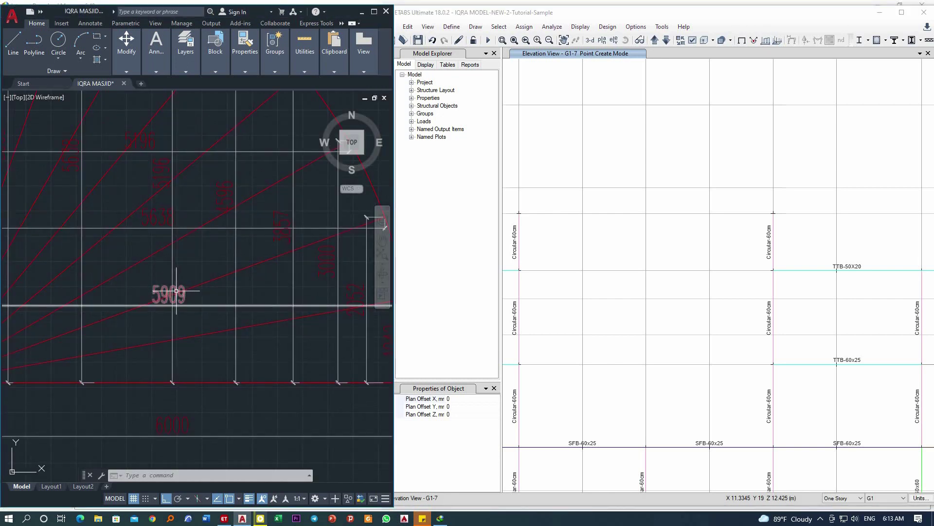
{"action": "scroll", "coordinate": [177, 290], "scroll_direction": "down", "scroll_amount": 3}
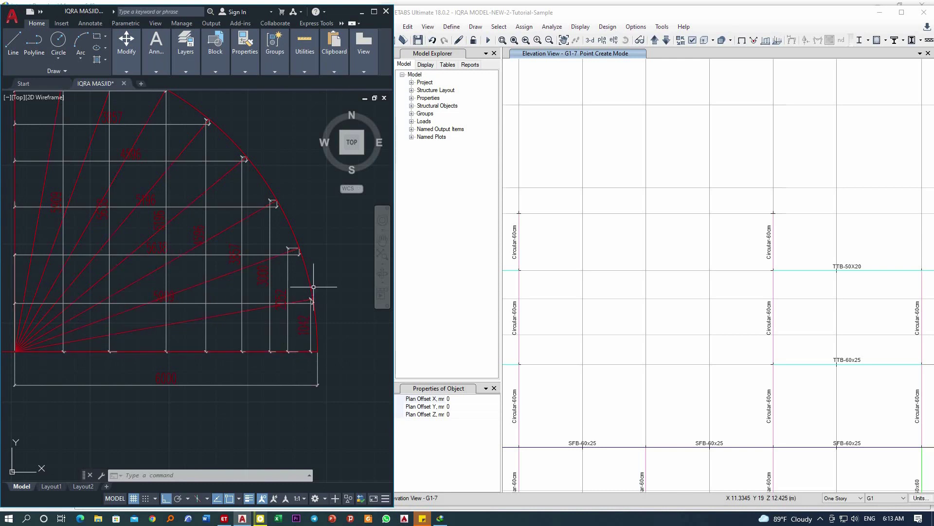
{"action": "scroll", "coordinate": [314, 292], "scroll_direction": "up", "scroll_amount": 3}
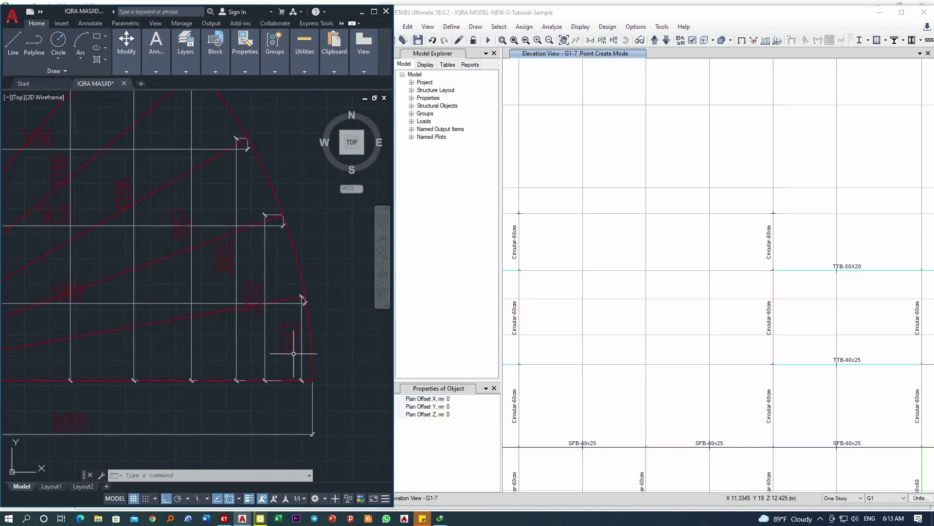
{"action": "scroll", "coordinate": [292, 311], "scroll_direction": "down", "scroll_amount": 2}
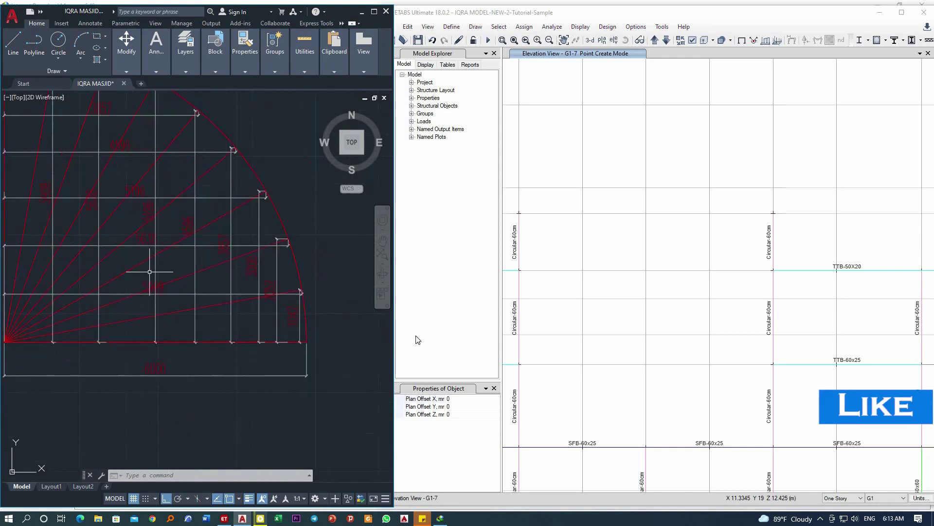
{"action": "left_click", "coordinate": [449, 399]}
{"action": "left_click", "coordinate": [444, 398]}
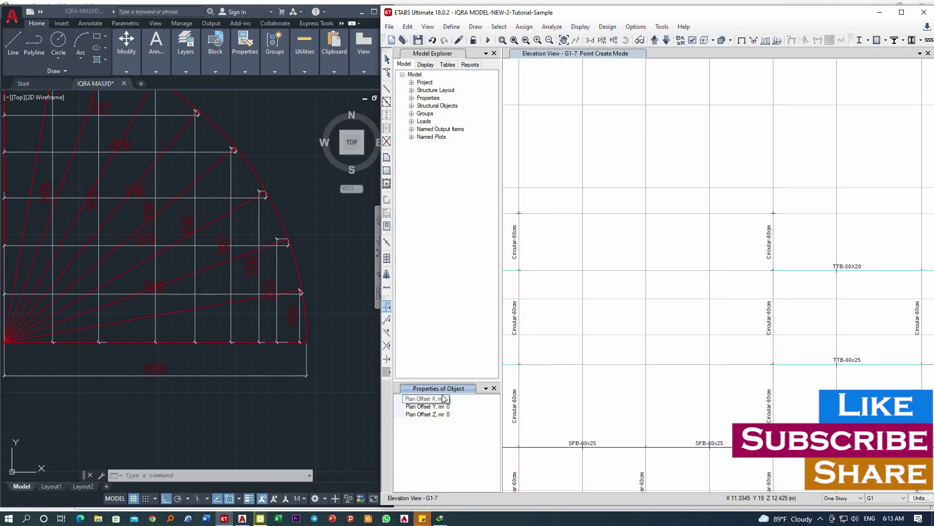
{"action": "left_click", "coordinate": [453, 400]}
{"action": "type", "text": "5909"}
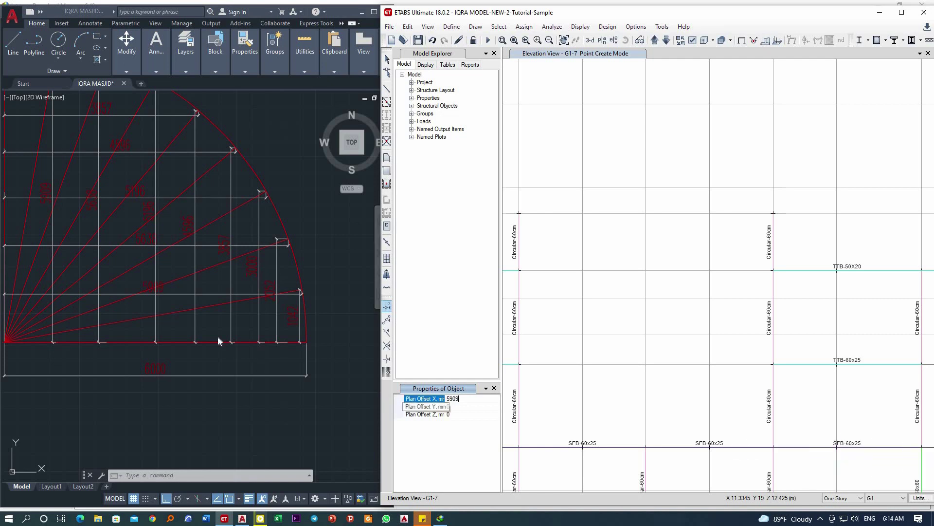
{"action": "scroll", "coordinate": [304, 312], "scroll_direction": "up", "scroll_amount": 2}
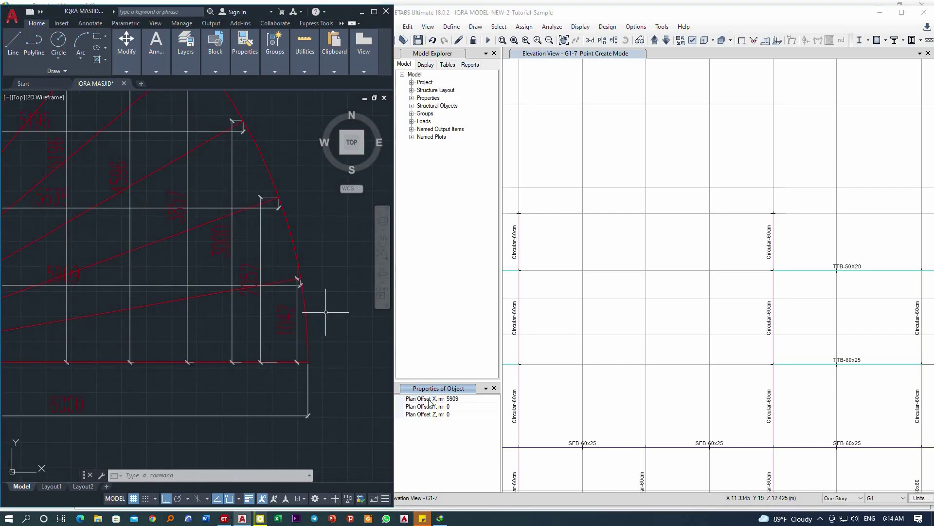
{"action": "left_click", "coordinate": [444, 414]}
{"action": "type", "text": "1"}
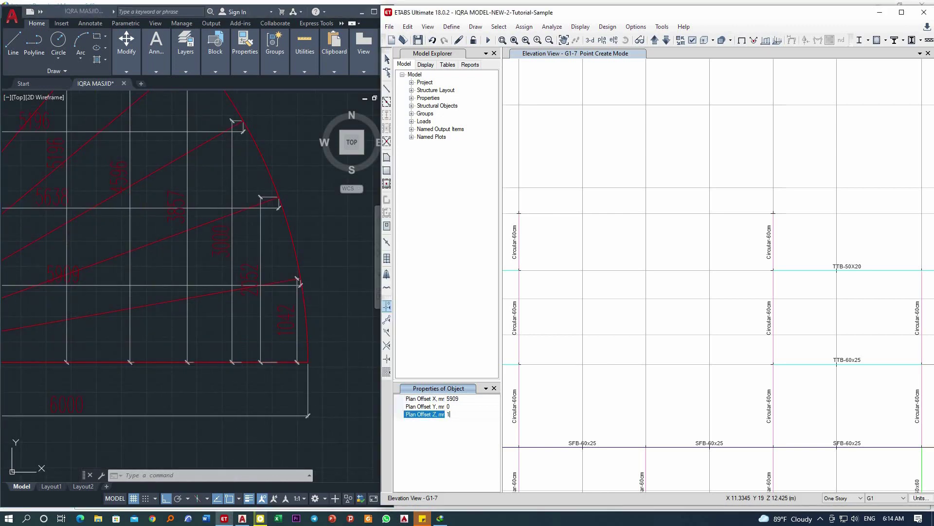
{"action": "type", "text": "042"}
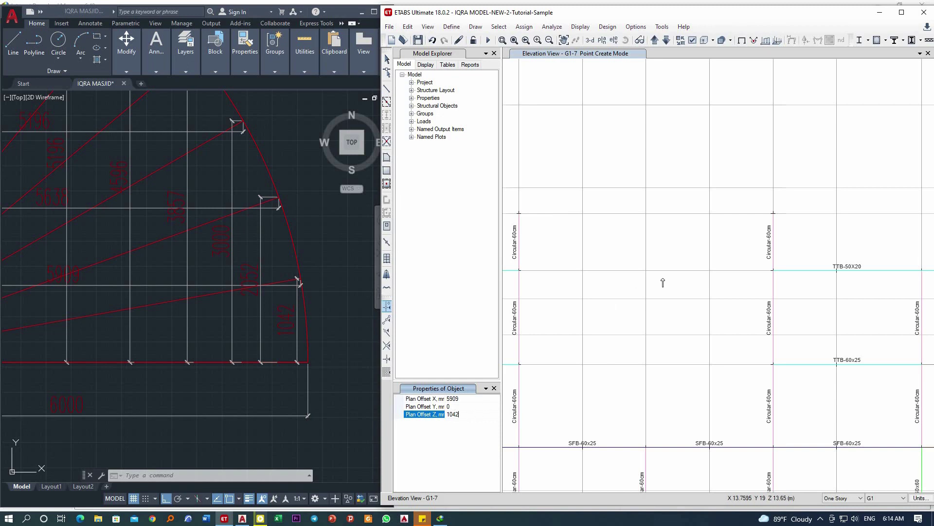
{"action": "left_click", "coordinate": [647, 215]}
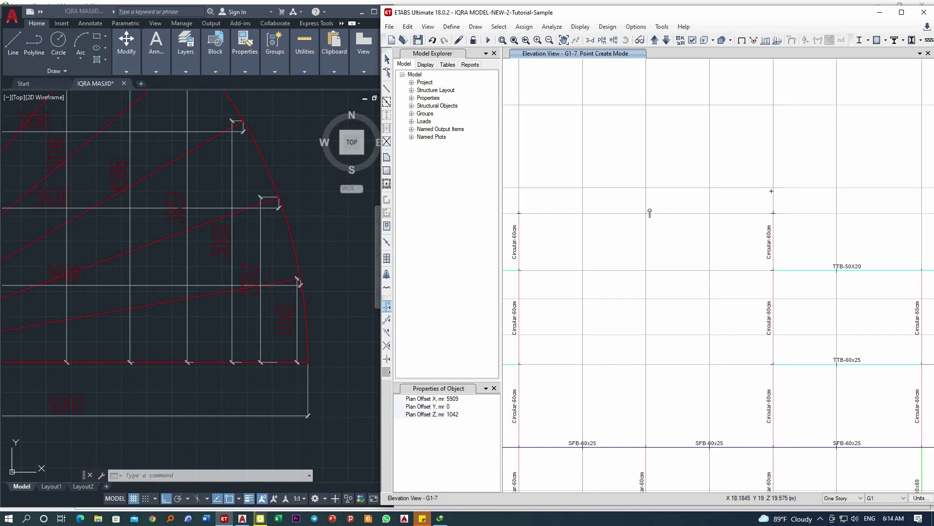
{"action": "left_click", "coordinate": [772, 191]}
Step: Add a joint from grid point G7 at plan offsets X 5638 and Z 2052
{"action": "scroll", "coordinate": [300, 203], "scroll_direction": "down", "scroll_amount": 2}
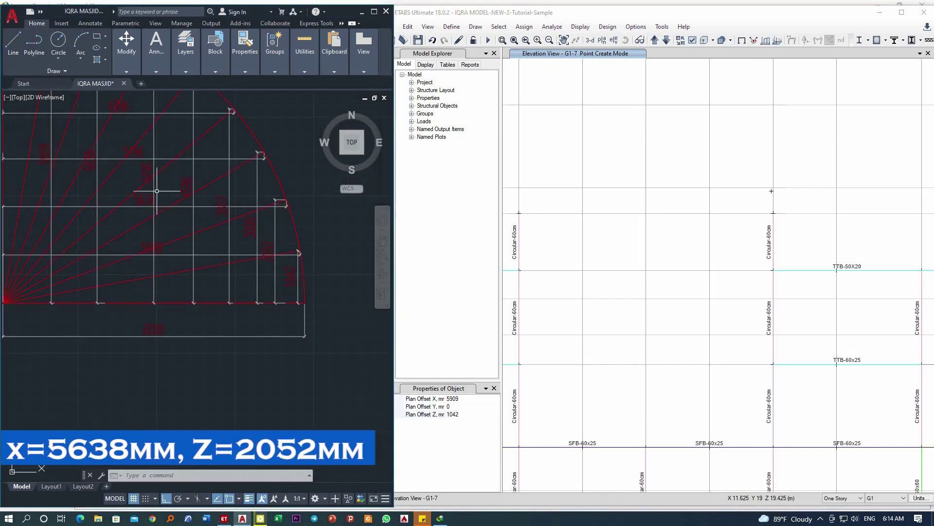
{"action": "scroll", "coordinate": [146, 192], "scroll_direction": "up", "scroll_amount": 3}
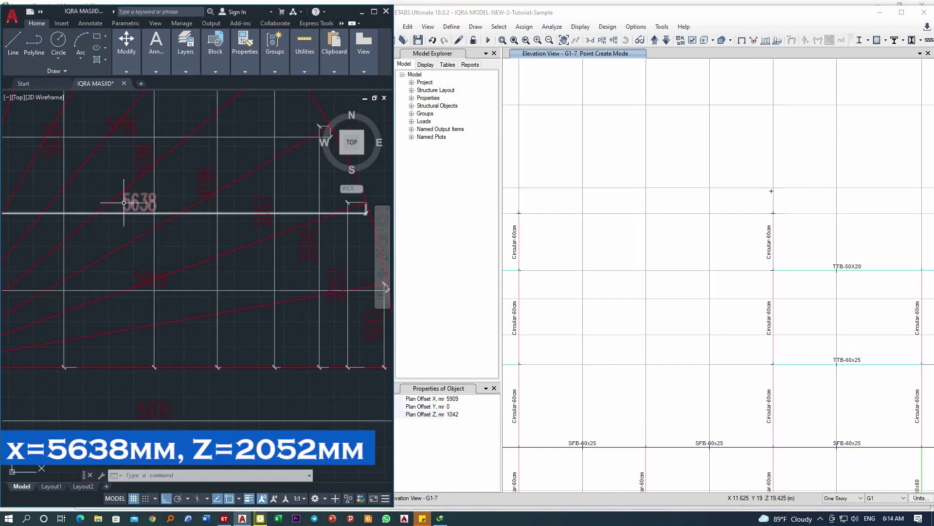
{"action": "left_click", "coordinate": [454, 399]}
{"action": "type", "text": "56"}
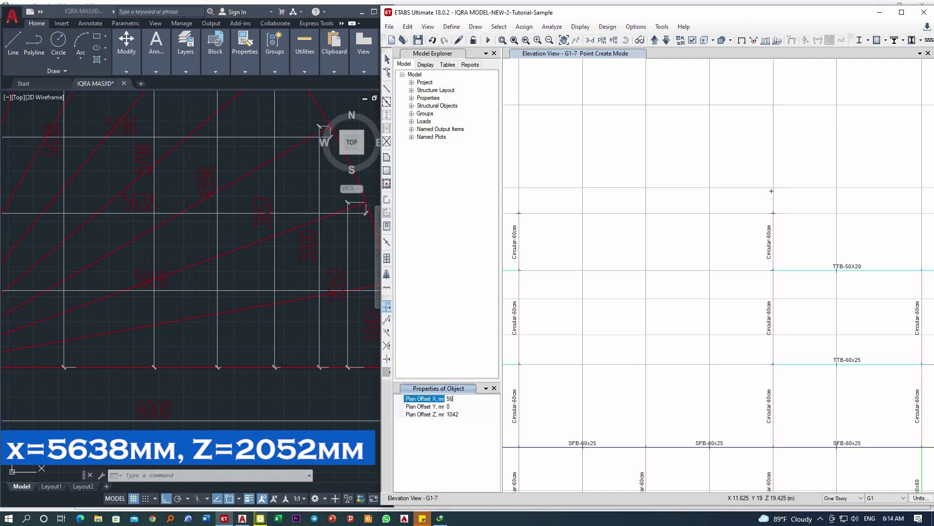
{"action": "type", "text": "38"}
{"action": "key", "text": "Return"}
{"action": "left_click", "coordinate": [157, 275]}
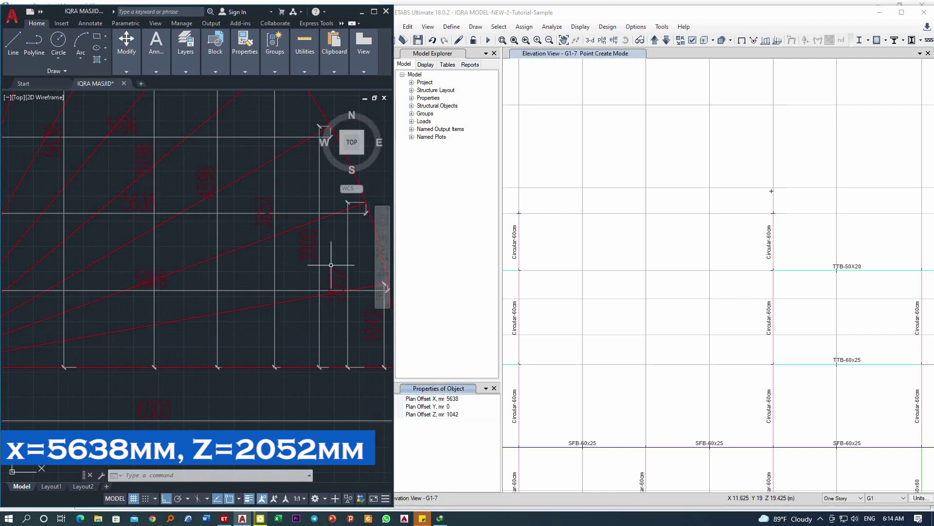
{"action": "scroll", "coordinate": [225, 271], "scroll_direction": "down", "scroll_amount": 2}
{"action": "scroll", "coordinate": [286, 297], "scroll_direction": "up", "scroll_amount": 3}
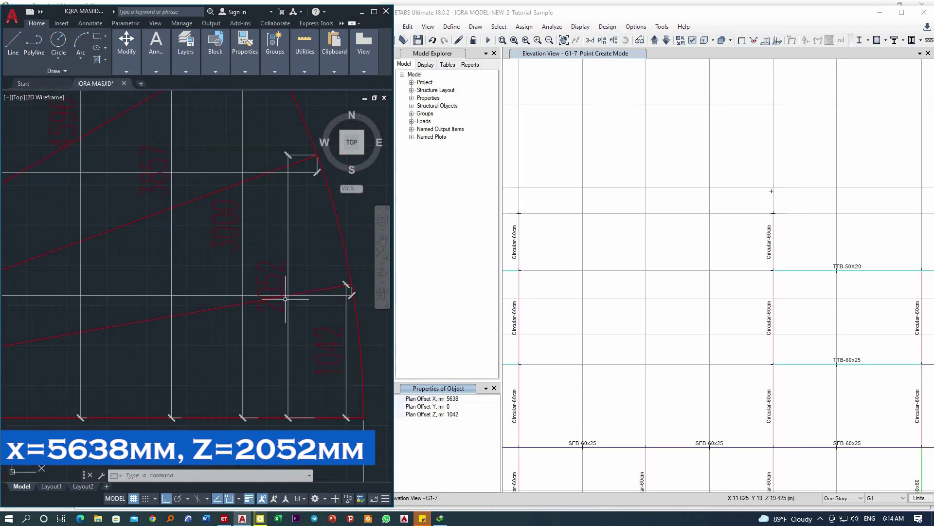
{"action": "left_click", "coordinate": [437, 414]}
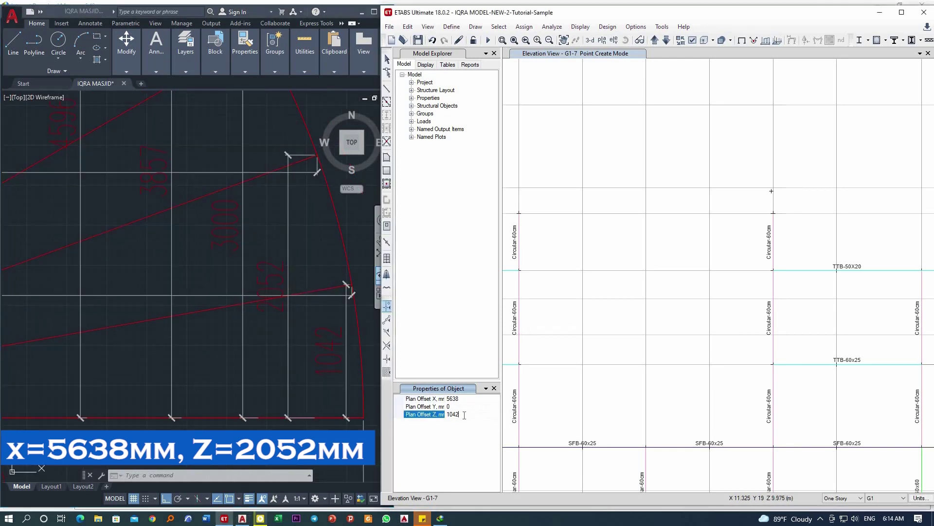
{"action": "type", "text": "205"}
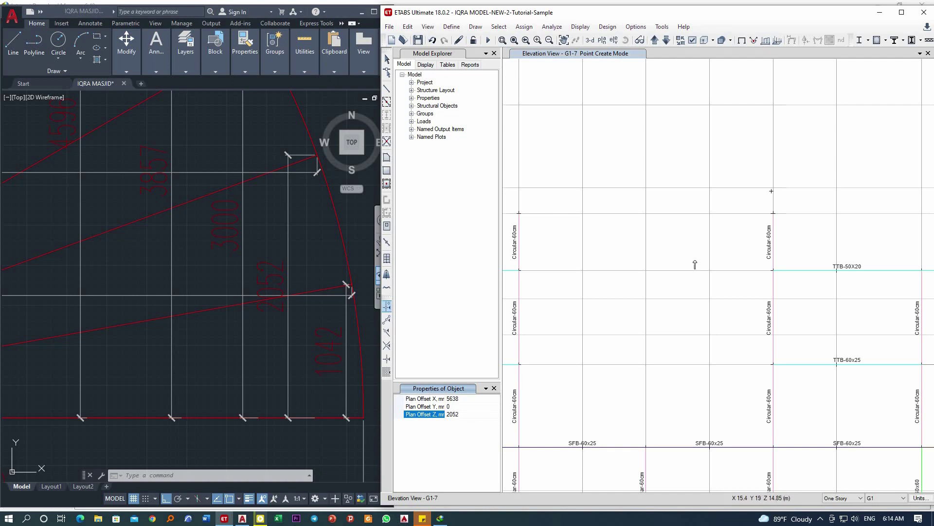
{"action": "left_click", "coordinate": [646, 216]}
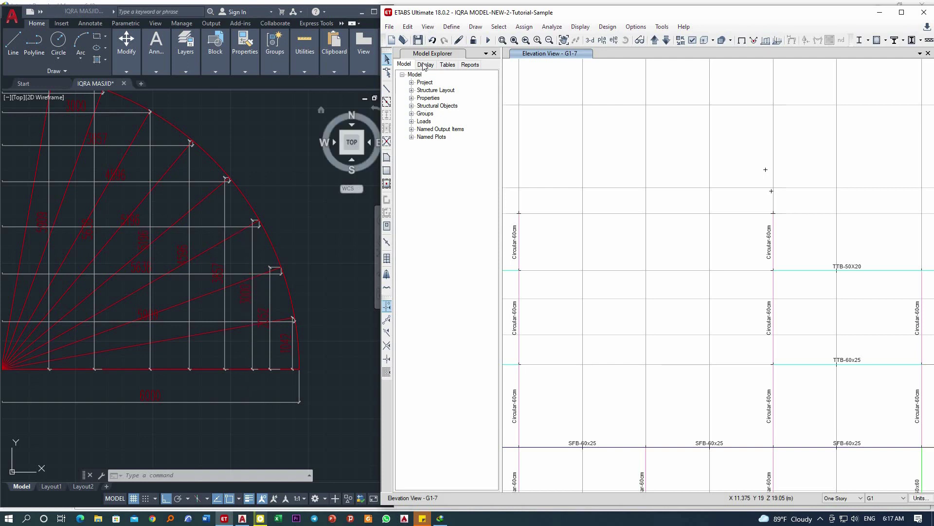
Step: With Draw Joint Objects, place a joint from G7 at offsets X 5196, Z 3000
{"action": "left_click", "coordinate": [475, 26]}
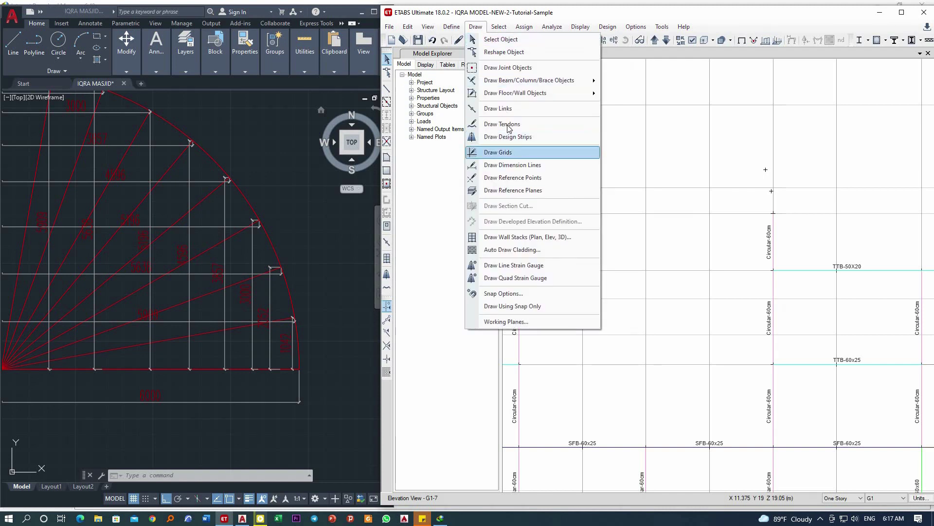
{"action": "left_click", "coordinate": [506, 69]}
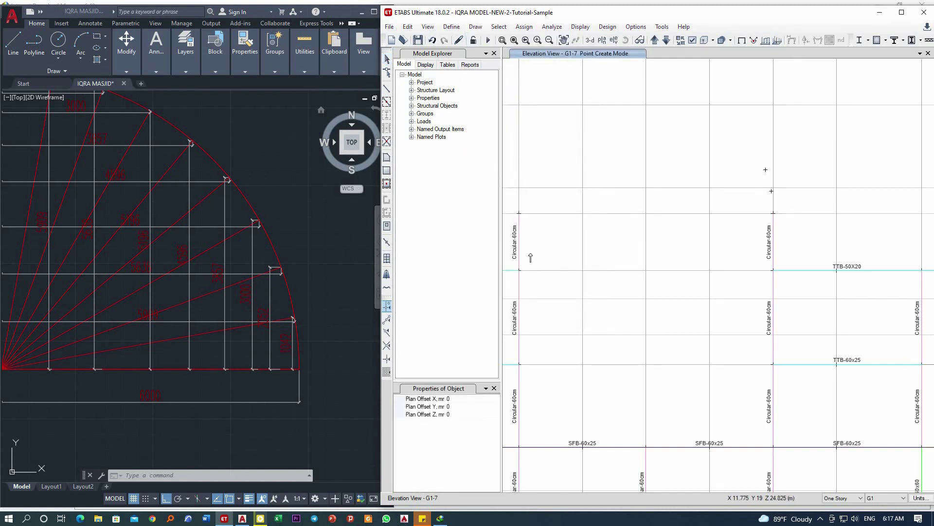
{"action": "left_click", "coordinate": [458, 400]}
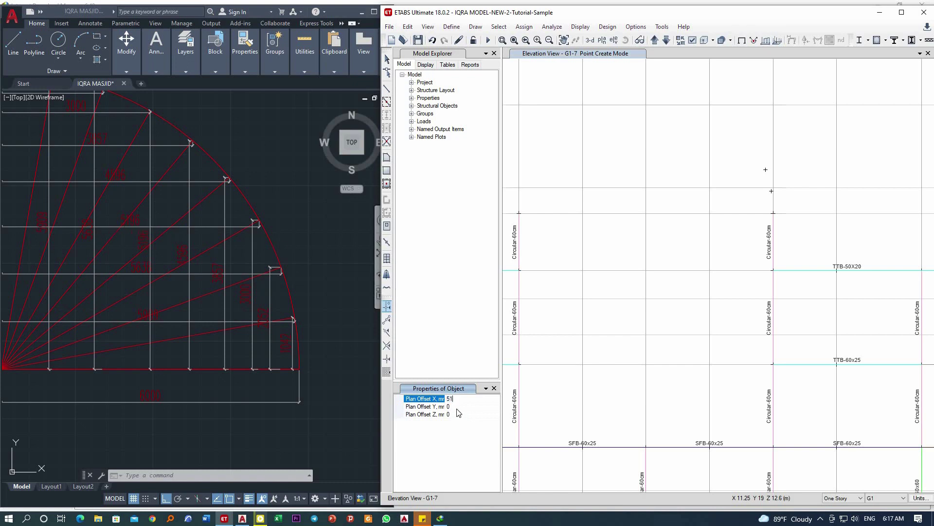
{"action": "type", "text": "5196"}
{"action": "left_click", "coordinate": [451, 414]}
{"action": "type", "text": "3000"}
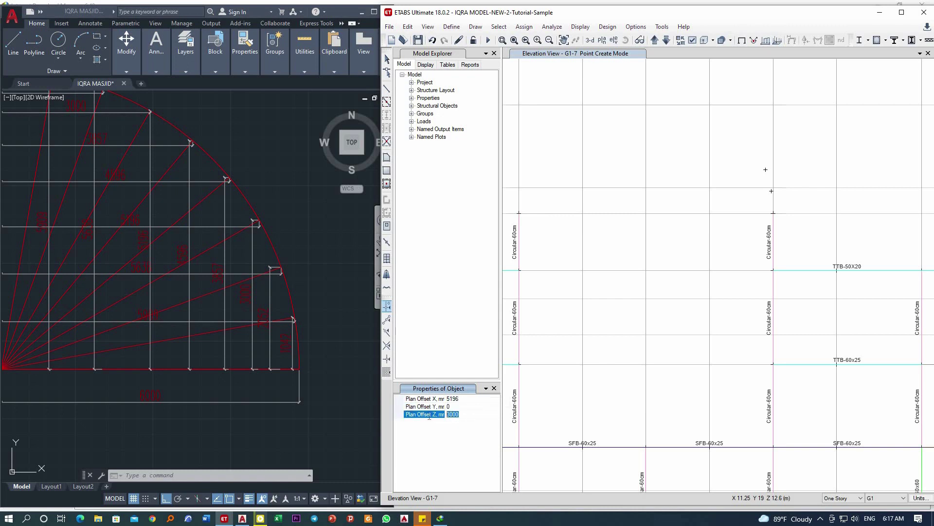
{"action": "left_click", "coordinate": [464, 414]}
{"action": "left_click", "coordinate": [647, 217]}
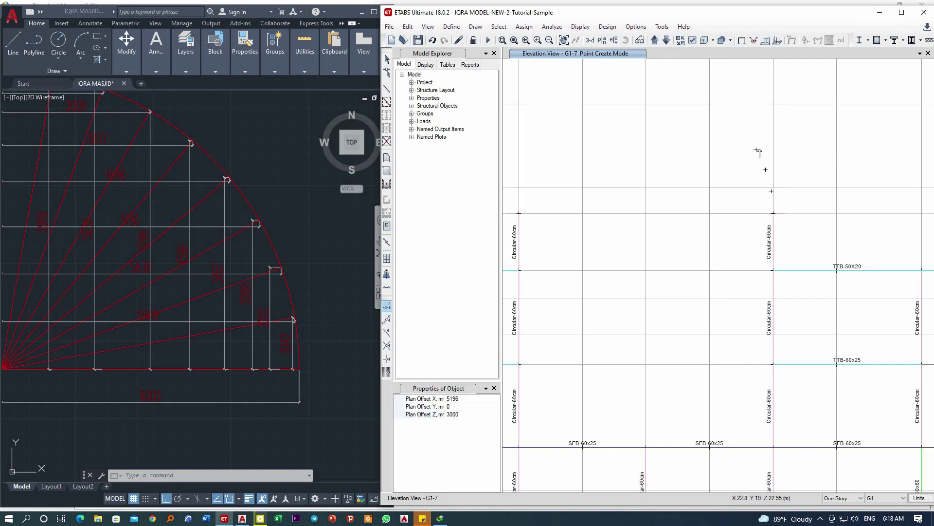
Step: Place a joint from G7 at plan offsets X 4596 and Z 3857
{"action": "scroll", "coordinate": [289, 244], "scroll_direction": "down", "scroll_amount": 2}
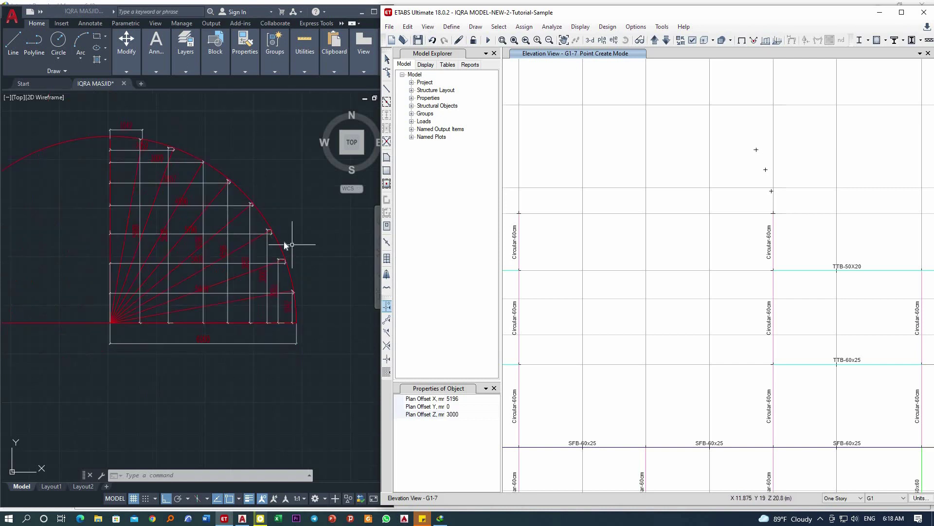
{"action": "left_click", "coordinate": [267, 189]}
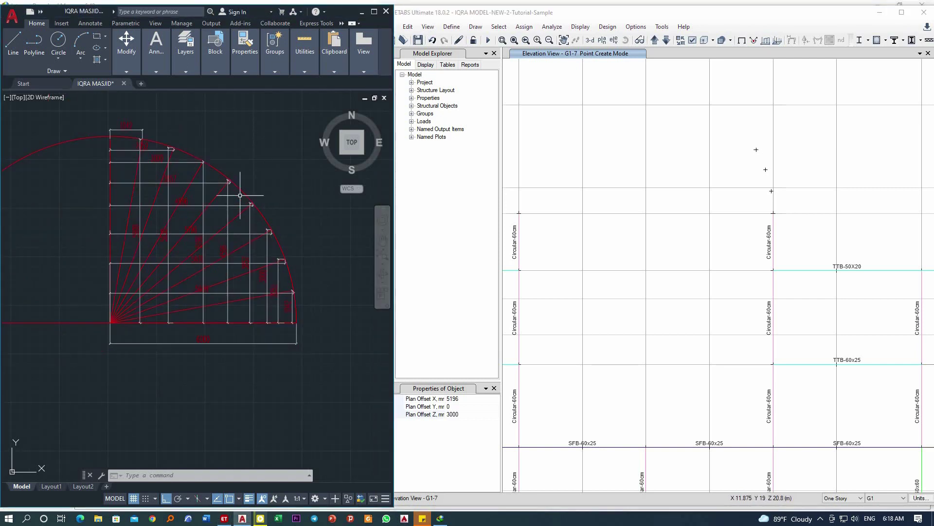
{"action": "scroll", "coordinate": [245, 211], "scroll_direction": "up", "scroll_amount": 2}
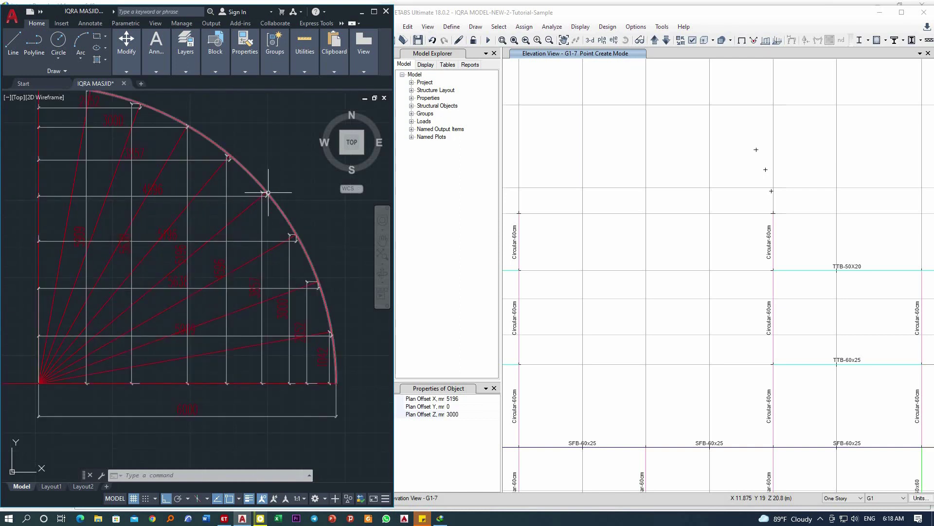
{"action": "left_click", "coordinate": [450, 398]}
{"action": "left_click", "coordinate": [450, 399]}
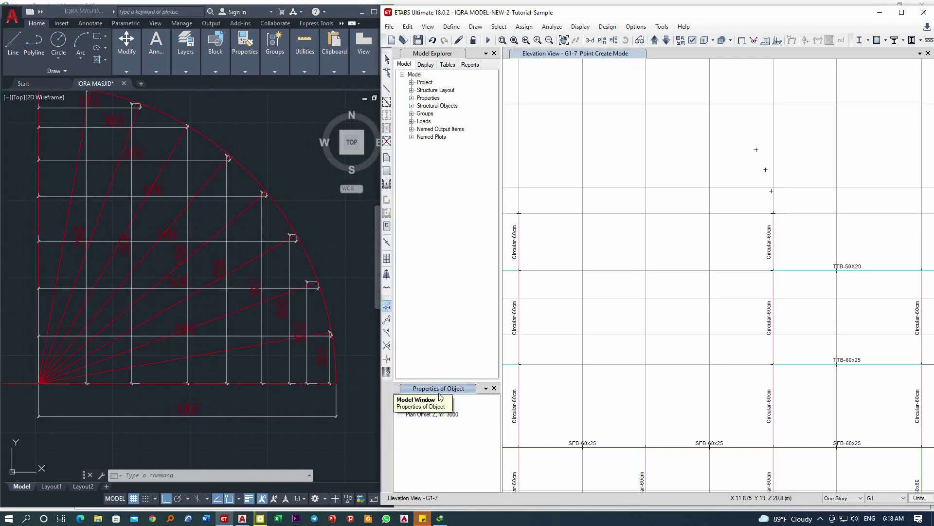
{"action": "type", "text": "4596"}
{"action": "left_click", "coordinate": [431, 415]}
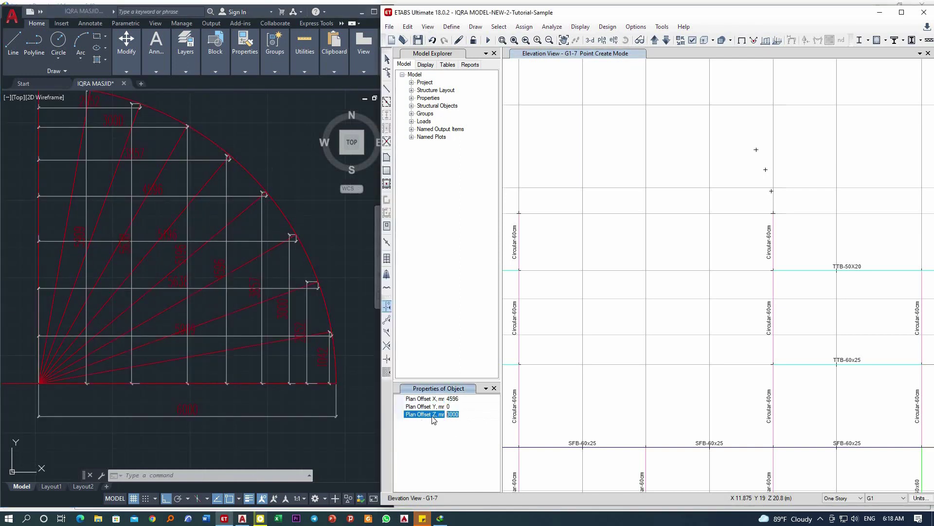
{"action": "type", "text": "3857"}
{"action": "left_click", "coordinate": [646, 213]}
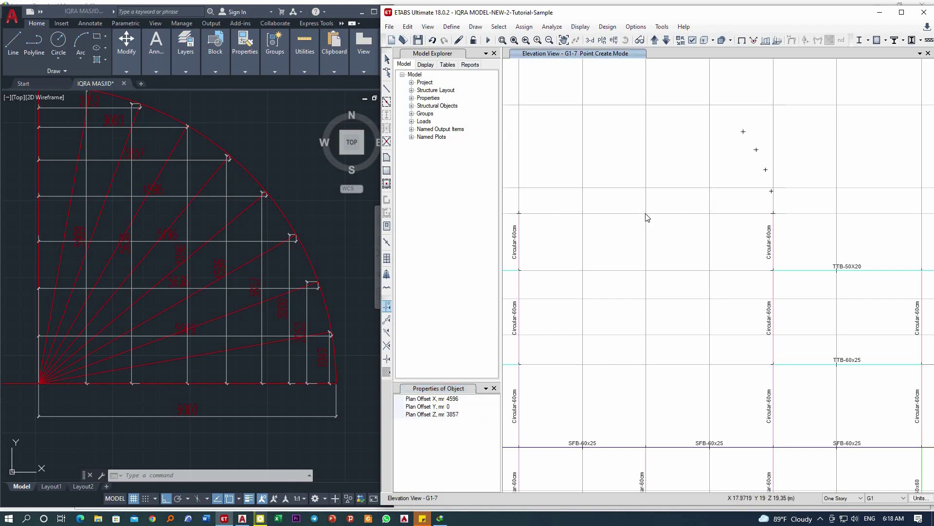
Step: Place a joint from G7 at plan offsets X 3857 and Z 4596
{"action": "left_click", "coordinate": [456, 399]}
{"action": "type", "text": "8857"}
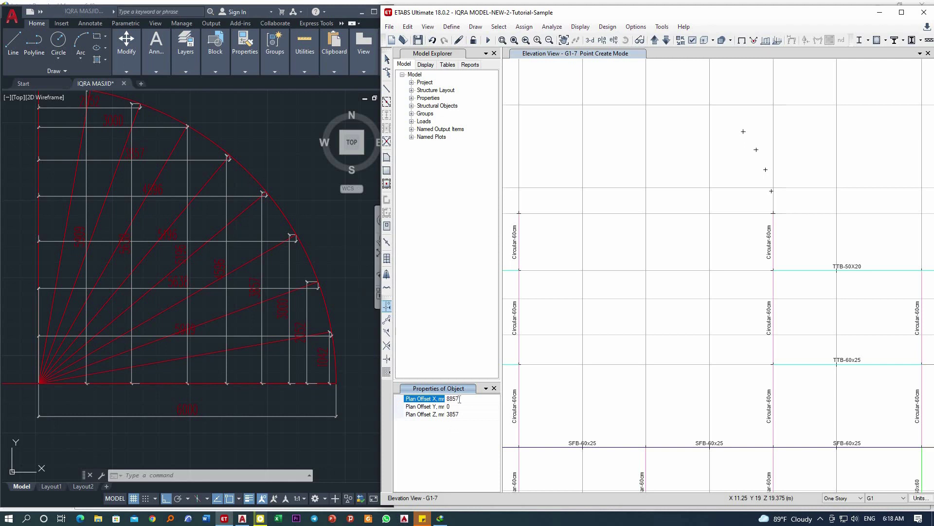
{"action": "key", "text": "BackSpace"}
{"action": "key", "text": "BackSpace"}
{"action": "key", "text": "BackSpace"}
{"action": "key", "text": "BackSpace"}
{"action": "type", "text": "3857"}
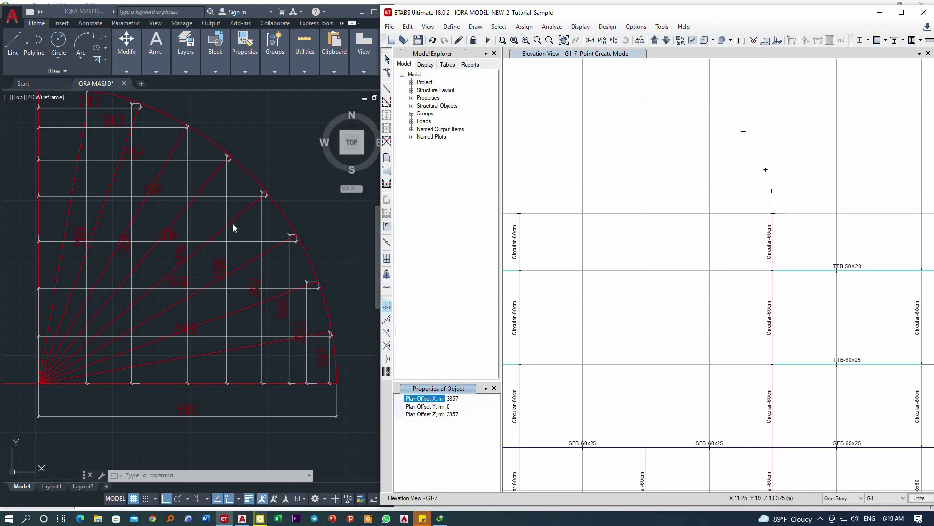
{"action": "left_click", "coordinate": [452, 414]}
{"action": "type", "text": "4596"}
{"action": "left_click", "coordinate": [647, 215]}
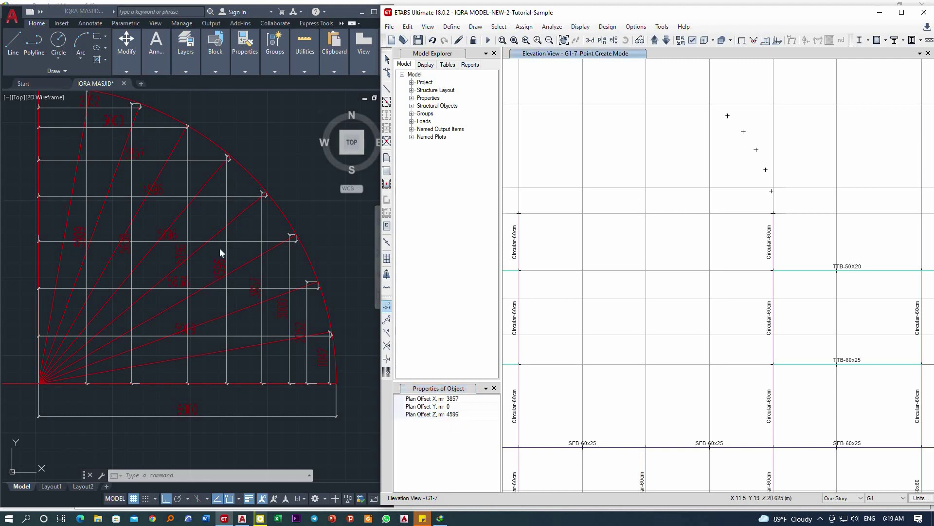
Step: Place a joint from G7 at plan offsets X 3000 and Z 5196
{"action": "left_click", "coordinate": [209, 167]}
{"action": "middle_click_drag", "start_coordinate": [180, 122], "coordinate": [214, 180]}
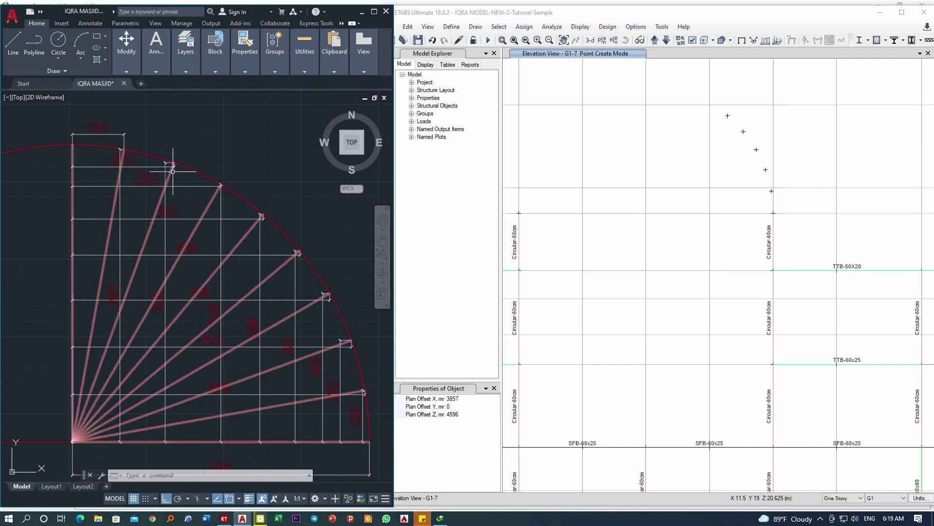
{"action": "right_click", "coordinate": [213, 179]}
{"action": "key", "text": "Escape"}
{"action": "key", "text": "Escape"}
{"action": "left_click", "coordinate": [428, 398]}
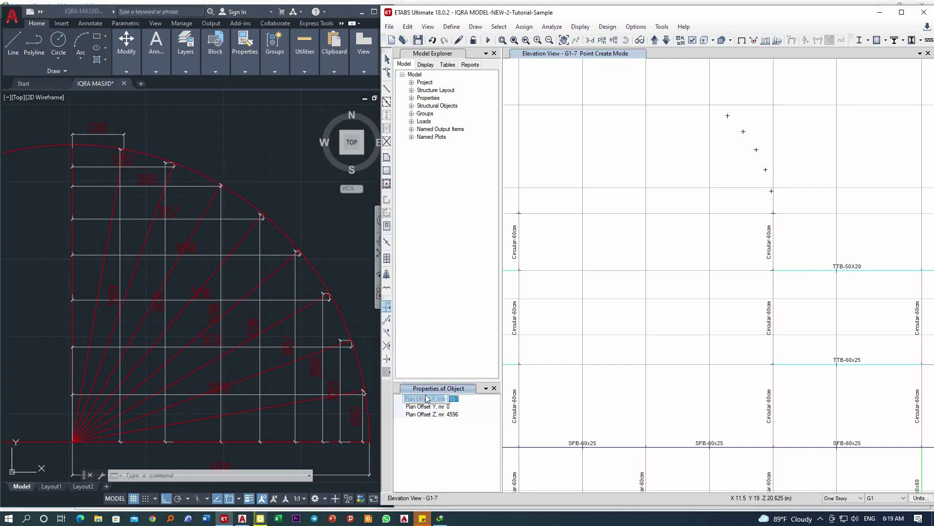
{"action": "type", "text": "3000"}
{"action": "left_click", "coordinate": [457, 415]}
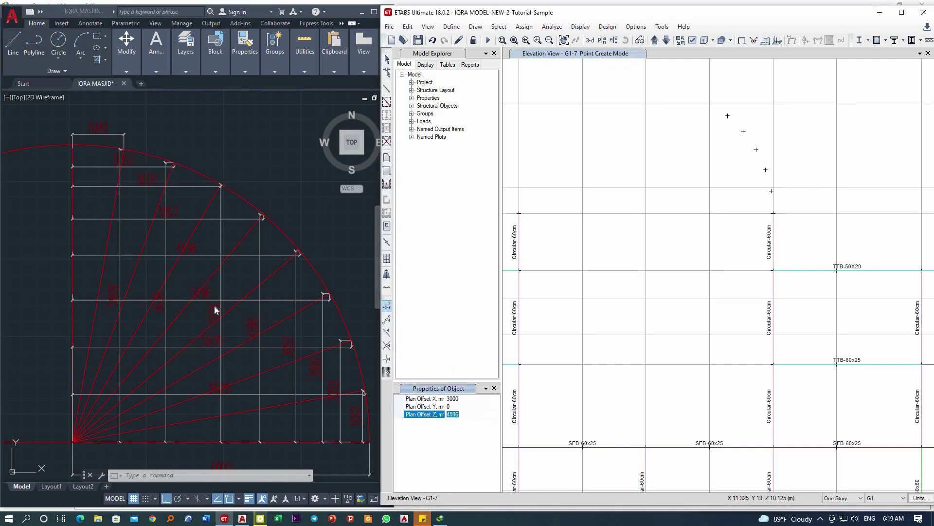
{"action": "type", "text": "5196"}
{"action": "left_click", "coordinate": [645, 214]}
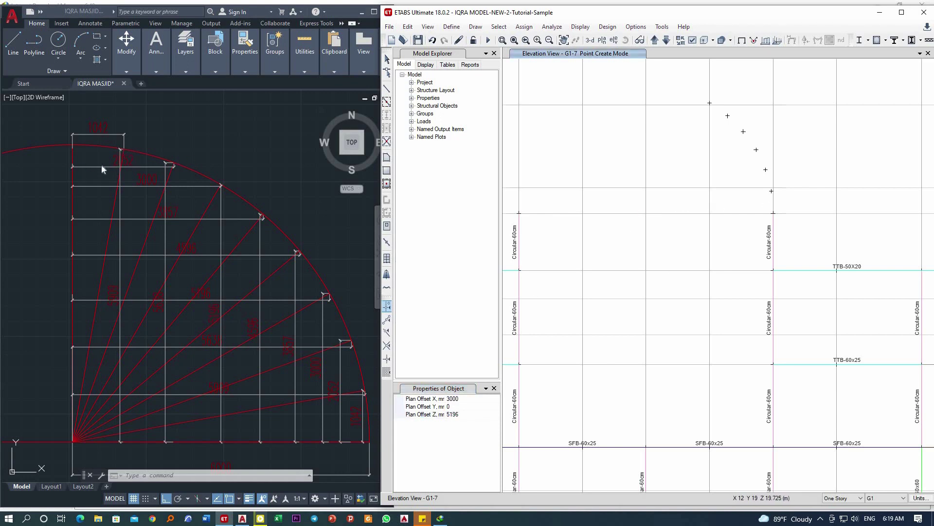
Step: Place a joint from G7 at plan offsets X 2052 and Z 5638
{"action": "left_click", "coordinate": [453, 398]}
{"action": "type", "text": "2052"}
{"action": "left_click", "coordinate": [453, 414]}
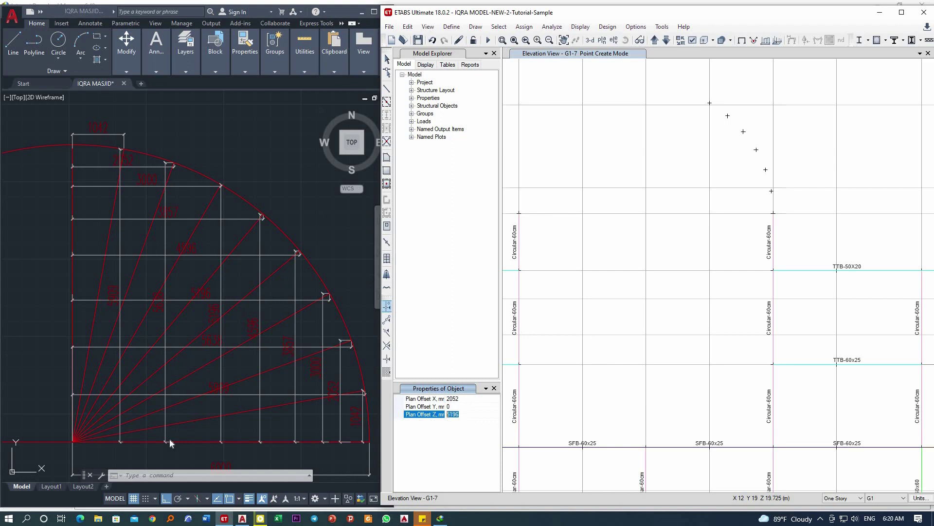
{"action": "scroll", "coordinate": [160, 305], "scroll_direction": "up", "scroll_amount": 10}
{"action": "type", "text": "5638"}
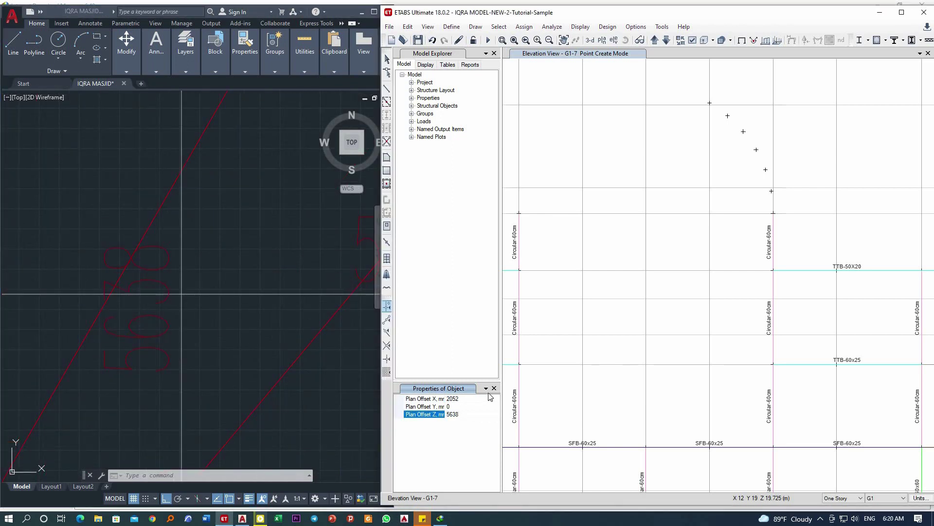
{"action": "key", "text": "Return"}
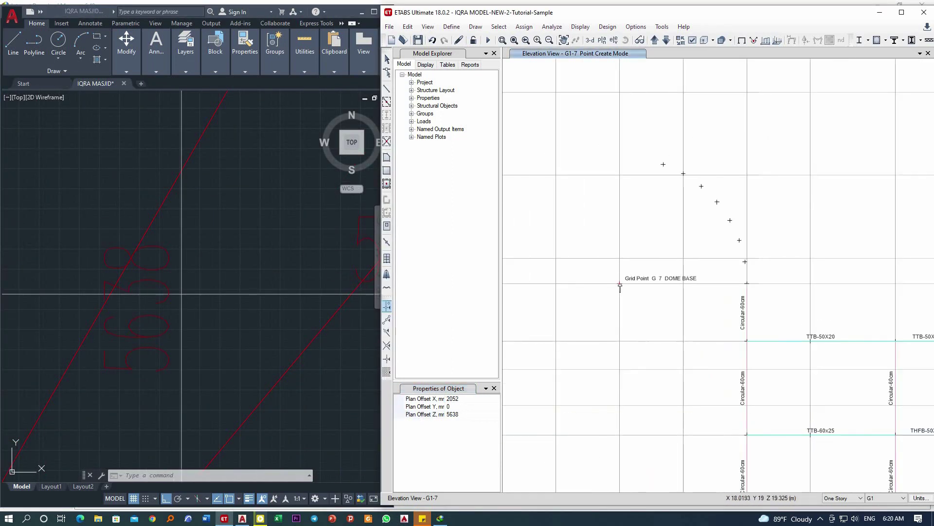
{"action": "scroll", "coordinate": [268, 288], "scroll_direction": "down", "scroll_amount": 5}
{"action": "scroll", "coordinate": [268, 288], "scroll_direction": "down", "scroll_amount": 3}
Step: Place a joint from G7 at plan offsets X 1042 and Z 5909
{"action": "left_click", "coordinate": [233, 136]}
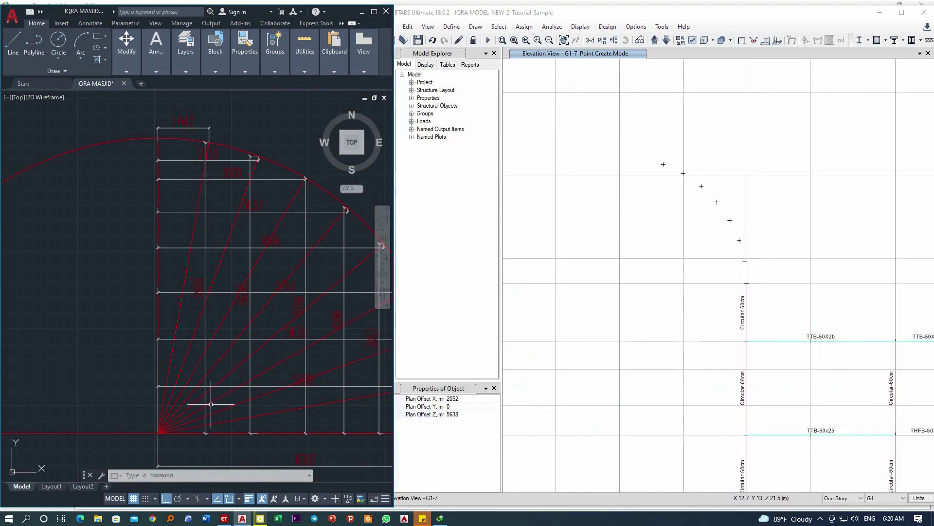
{"action": "scroll", "coordinate": [184, 98], "scroll_direction": "up", "scroll_amount": 2}
{"action": "left_click", "coordinate": [453, 398]}
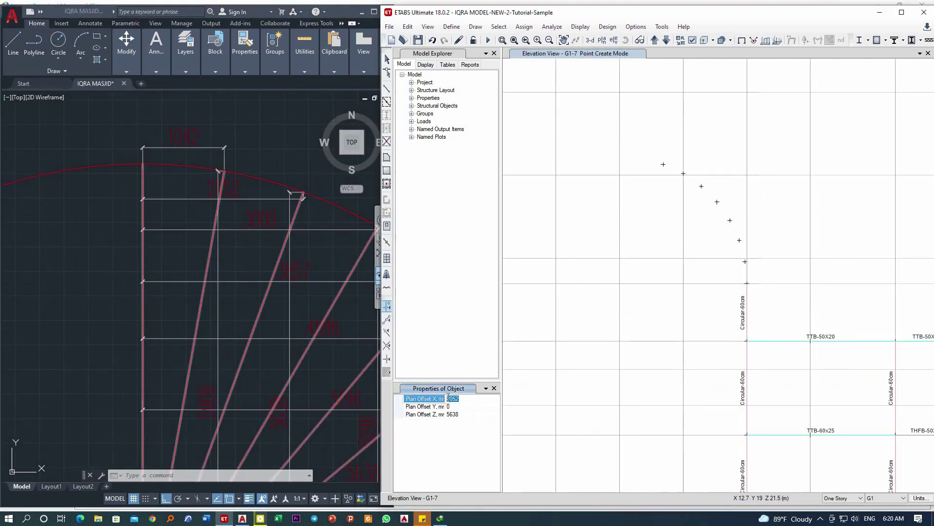
{"action": "type", "text": "1042"}
{"action": "left_click", "coordinate": [453, 414]}
{"action": "type", "text": "5909"}
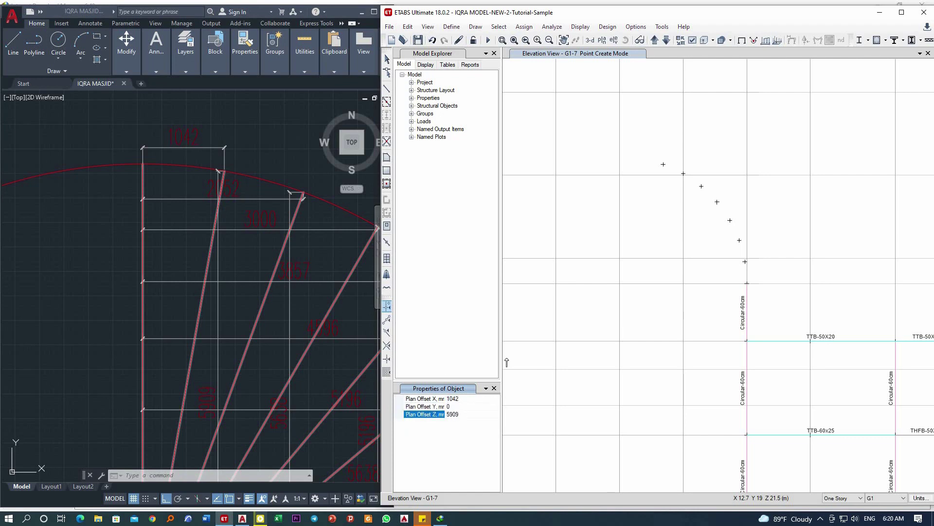
{"action": "left_click", "coordinate": [620, 285]}
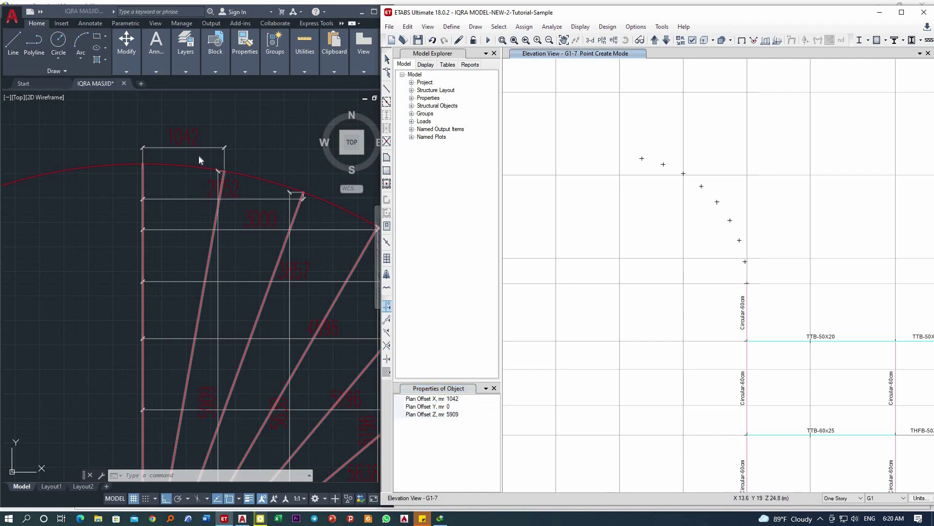
Step: Place the crown joint directly above G7 at offsets X 0 and Z 6000
{"action": "scroll", "coordinate": [216, 165], "scroll_direction": "down", "scroll_amount": 2}
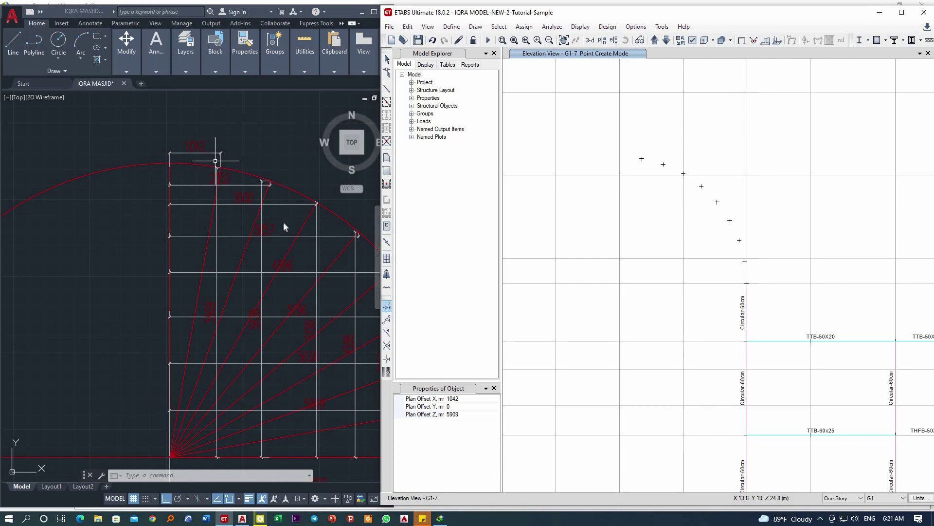
{"action": "left_click", "coordinate": [434, 399]}
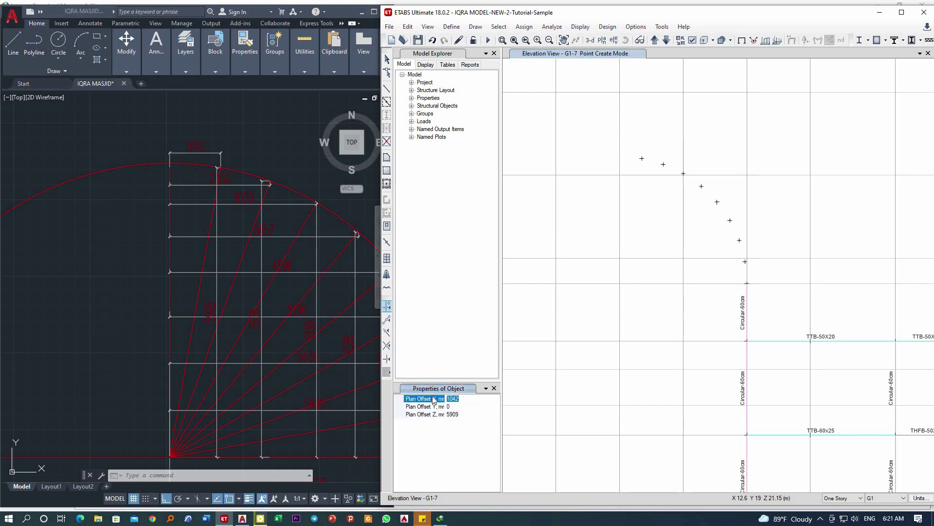
{"action": "key", "text": "BackSpace"}
{"action": "type", "text": "0"}
{"action": "left_click", "coordinate": [462, 414]}
{"action": "left_click", "coordinate": [462, 413]}
{"action": "type", "text": "6"}
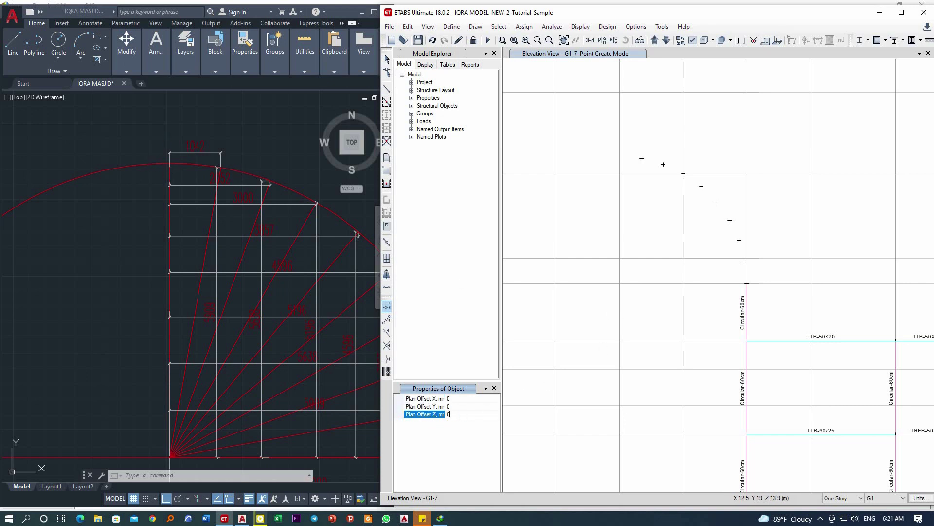
{"action": "key", "text": "Return"}
{"action": "left_click", "coordinate": [620, 284]}
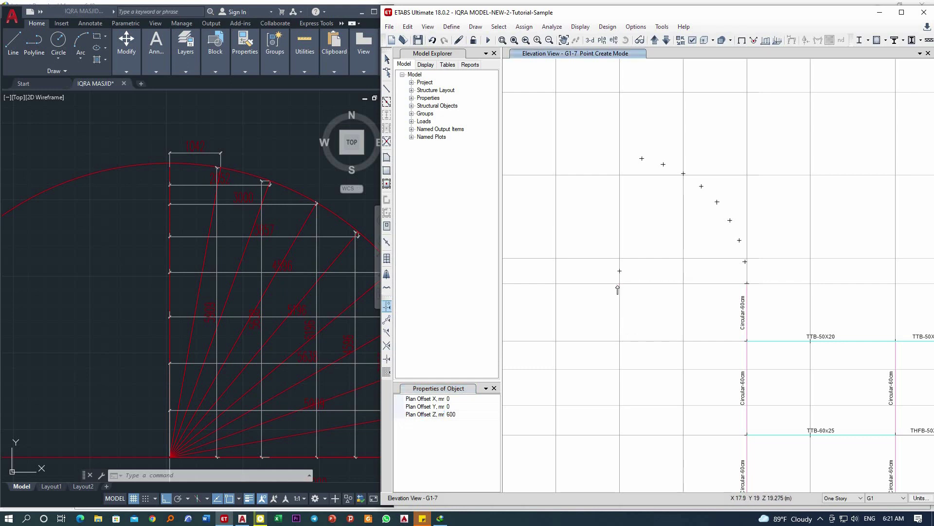
{"action": "left_click", "coordinate": [461, 414]}
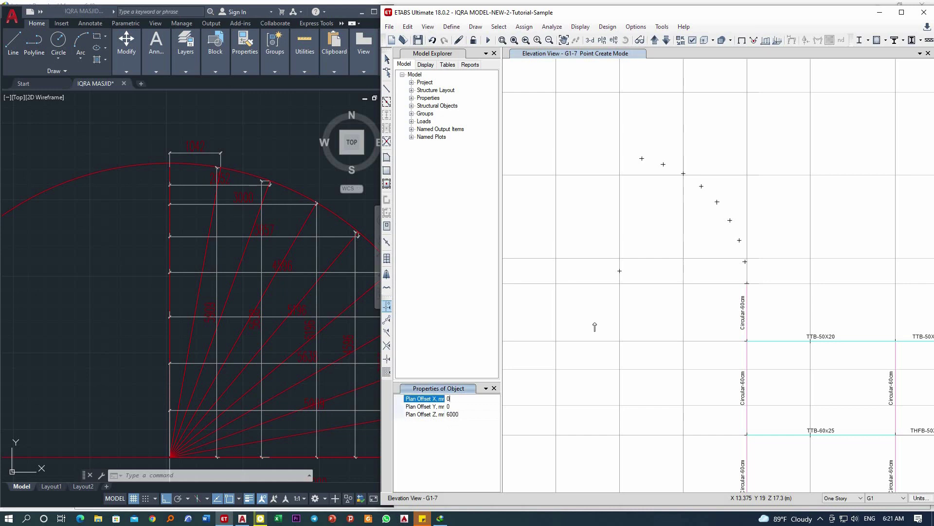
{"action": "key", "text": "Return"}
{"action": "left_click", "coordinate": [620, 287]}
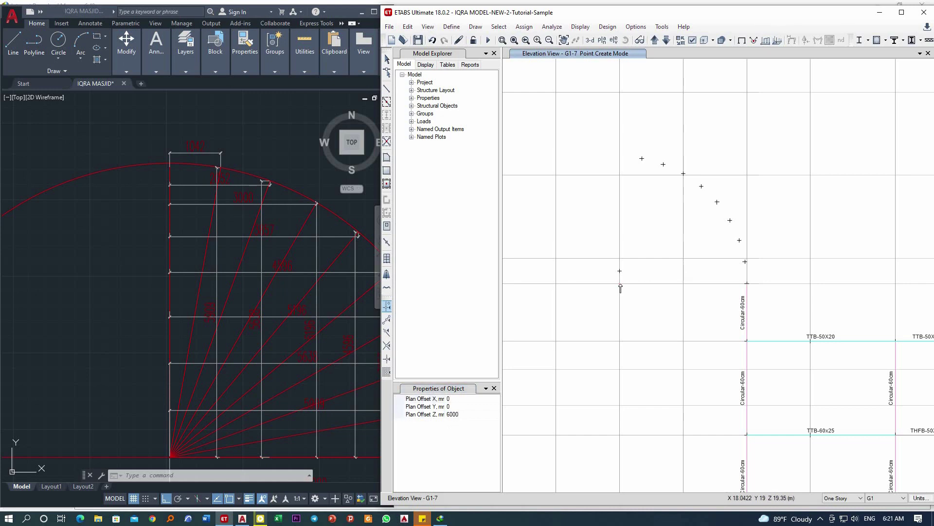
{"action": "left_click", "coordinate": [620, 156]}
Step: Box-select and delete the stray joint below the arc points
{"action": "key", "text": "Escape"}
{"action": "left_click_drag", "start_coordinate": [595, 251], "coordinate": [659, 291]}
{"action": "key", "text": "Delete"}
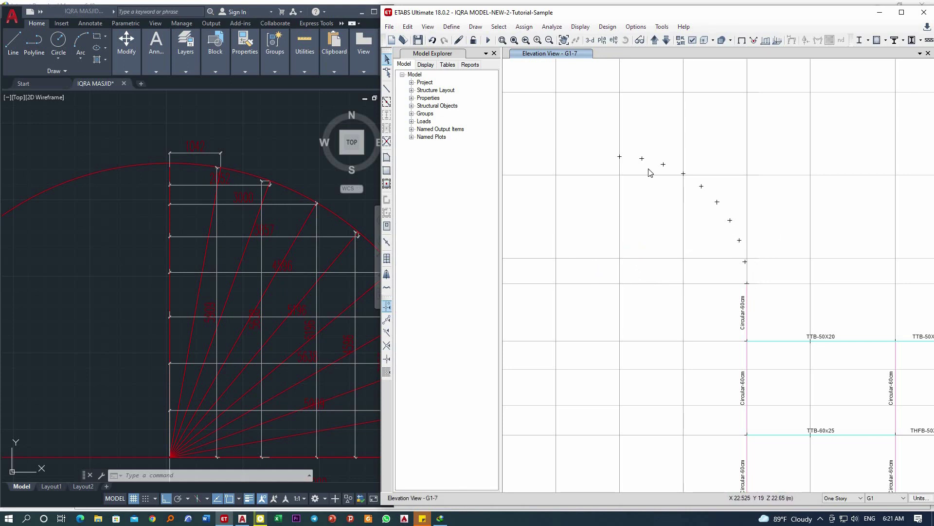
Step: Start a frame chain at the DOME BASE column top through the first arc joints
{"action": "left_click", "coordinate": [388, 90]}
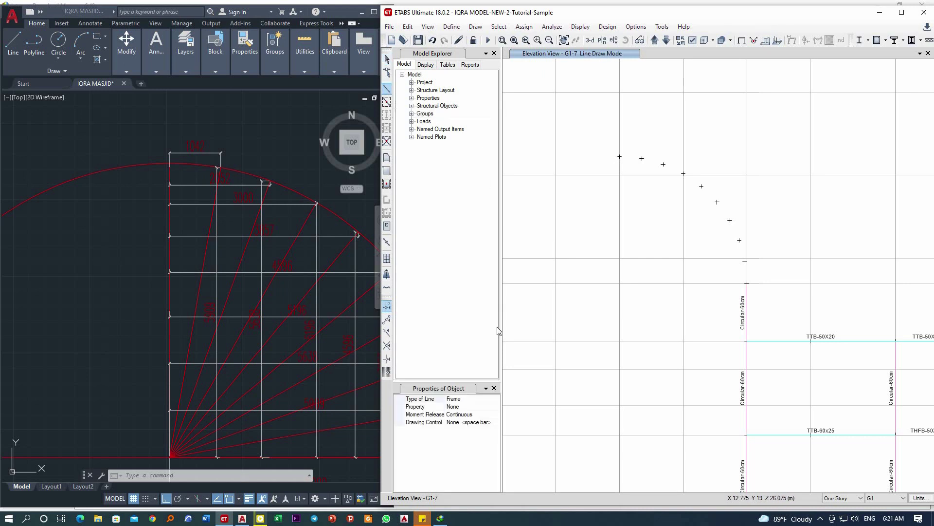
{"action": "left_click", "coordinate": [476, 407]}
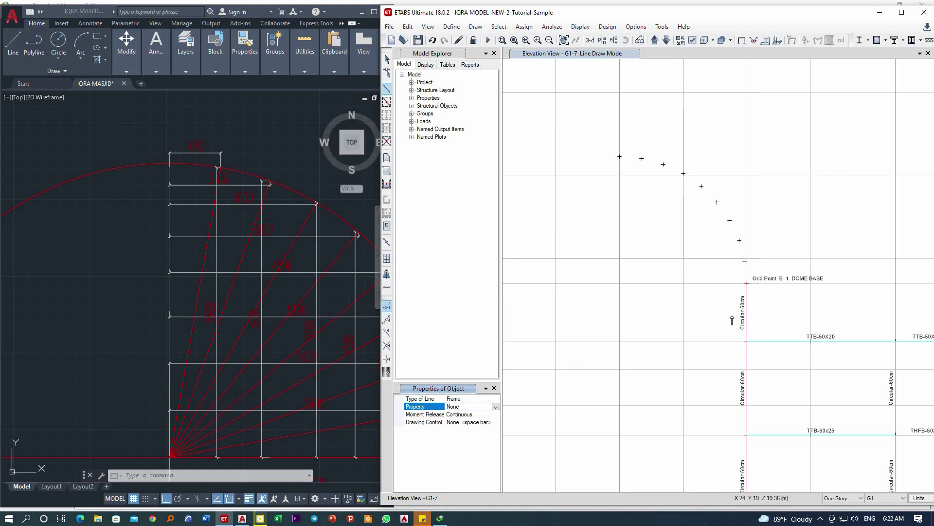
{"action": "left_click", "coordinate": [748, 284]}
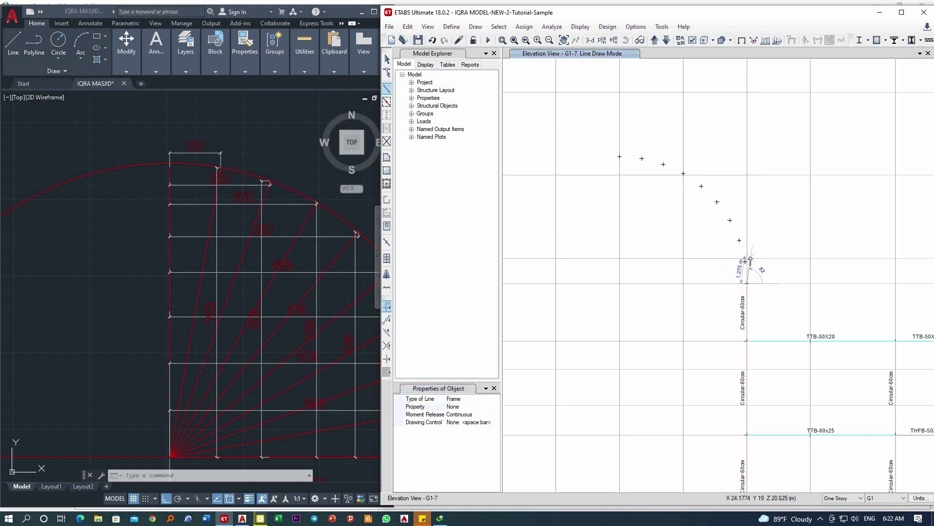
{"action": "left_click", "coordinate": [902, 12]}
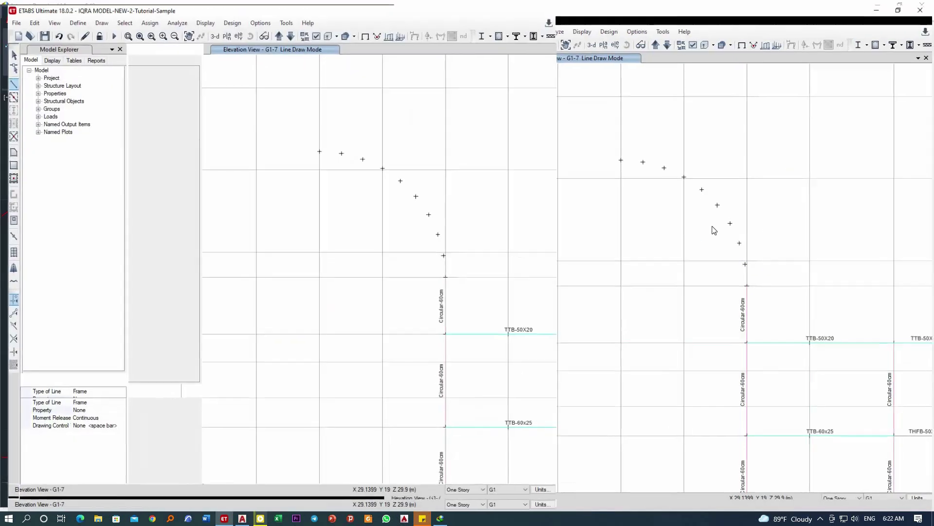
{"action": "scroll", "coordinate": [605, 265], "scroll_direction": "up", "scroll_amount": 4}
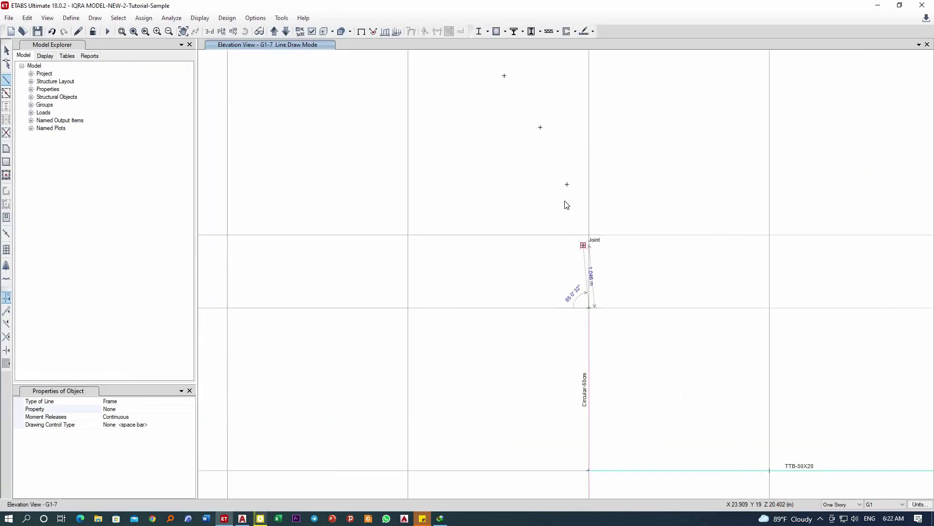
{"action": "left_click", "coordinate": [583, 245]}
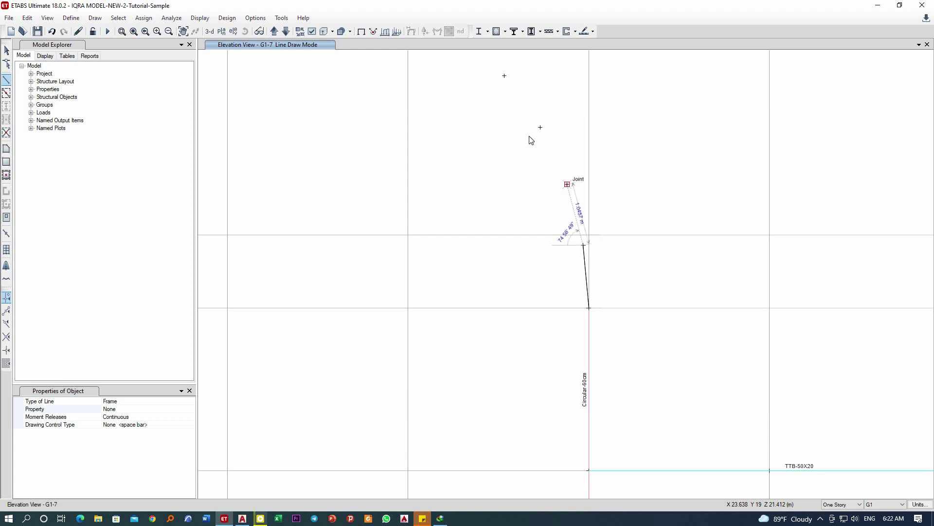
{"action": "left_click", "coordinate": [567, 184]}
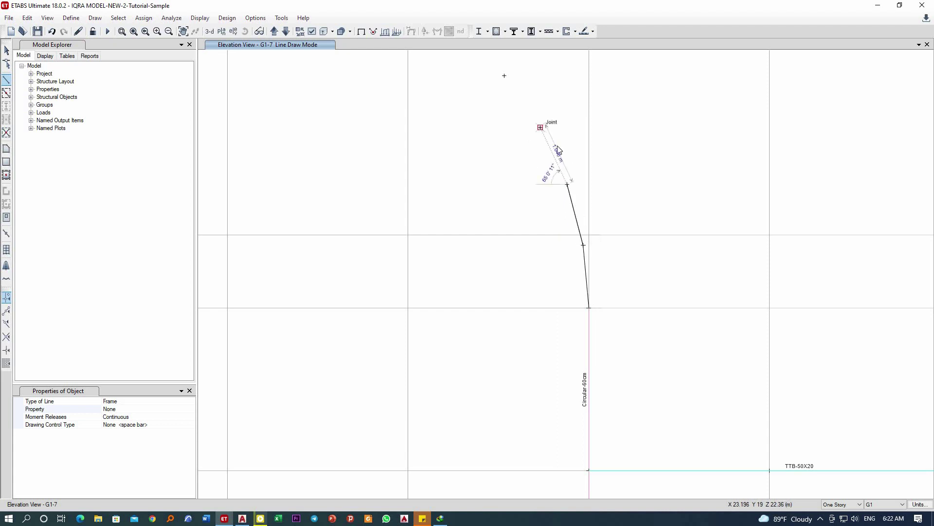
{"action": "left_click", "coordinate": [540, 128]}
Step: Continue the frame chain through the remaining arc joints up to the crown
{"action": "scroll", "coordinate": [621, 372], "scroll_direction": "down", "scroll_amount": 3}
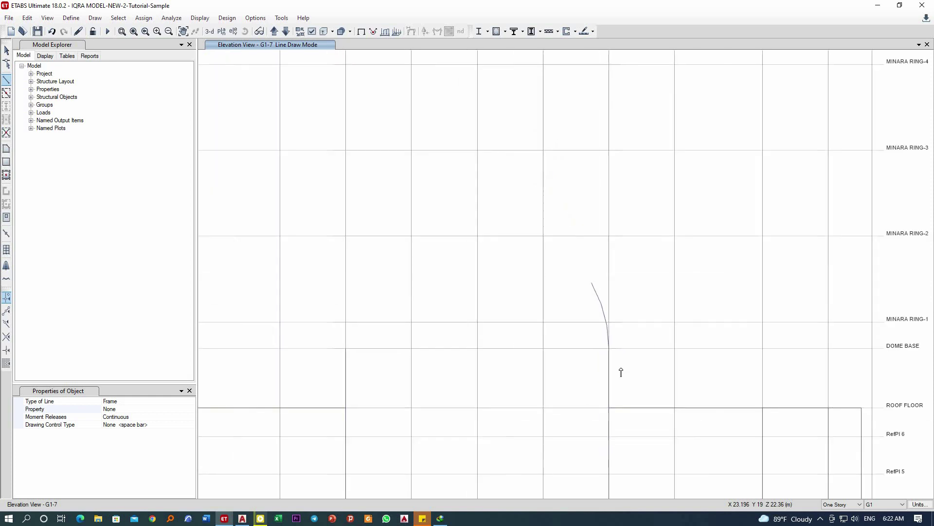
{"action": "left_click", "coordinate": [579, 264]}
{"action": "left_click", "coordinate": [562, 247]}
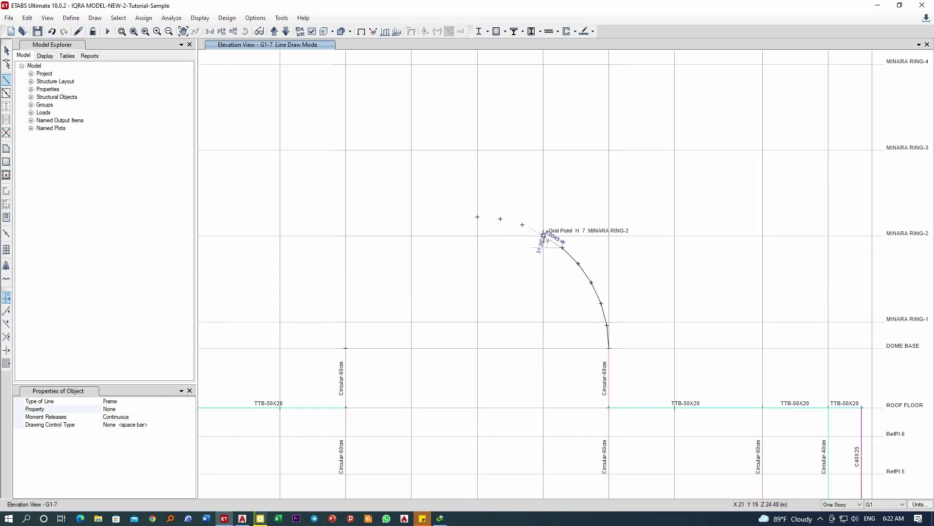
{"action": "scroll", "coordinate": [540, 230], "scroll_direction": "up", "scroll_amount": 3}
{"action": "left_click", "coordinate": [546, 241]}
{"action": "left_click", "coordinate": [489, 214]}
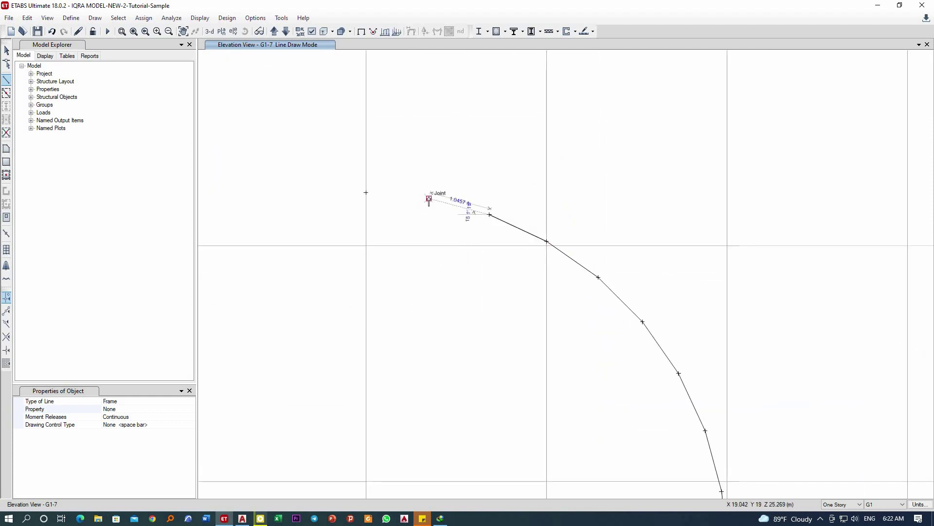
{"action": "left_click", "coordinate": [429, 198]}
{"action": "left_click", "coordinate": [366, 192]}
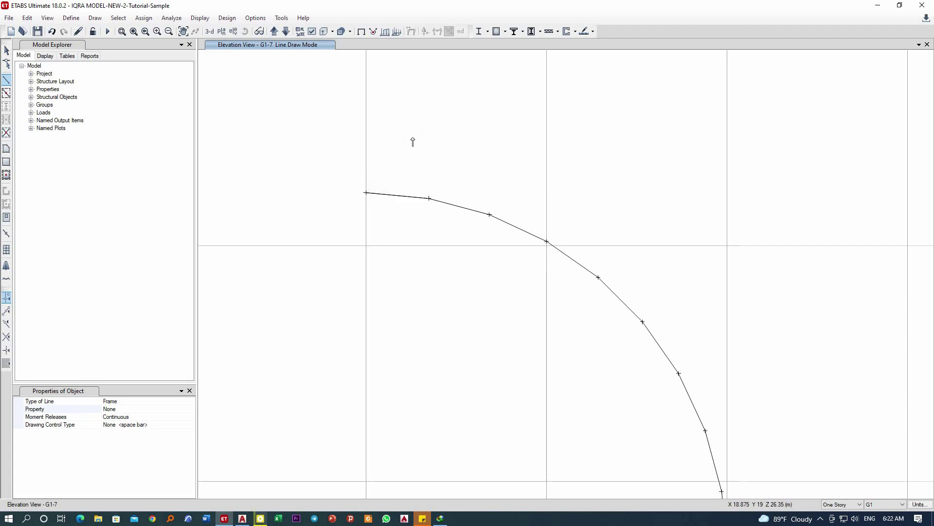
{"action": "scroll", "coordinate": [432, 161], "scroll_direction": "down", "scroll_amount": 5}
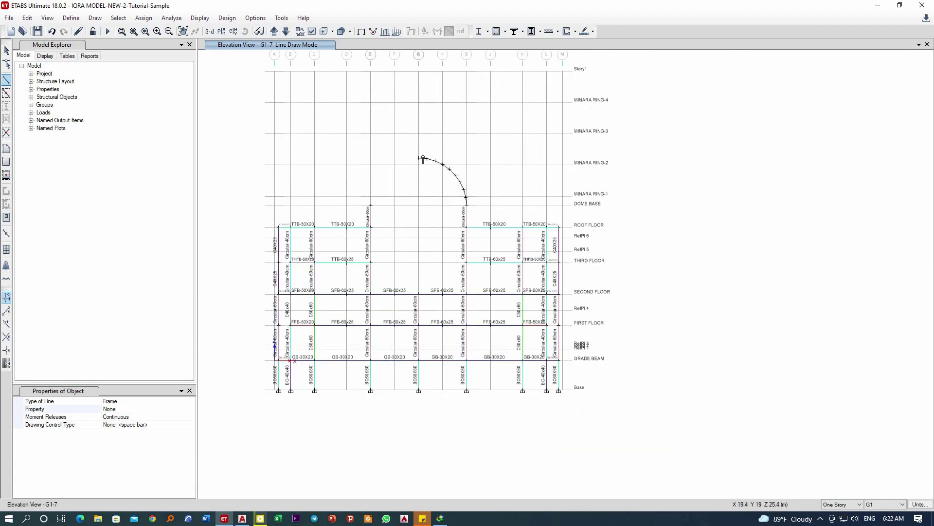
{"action": "key", "text": "Escape"}
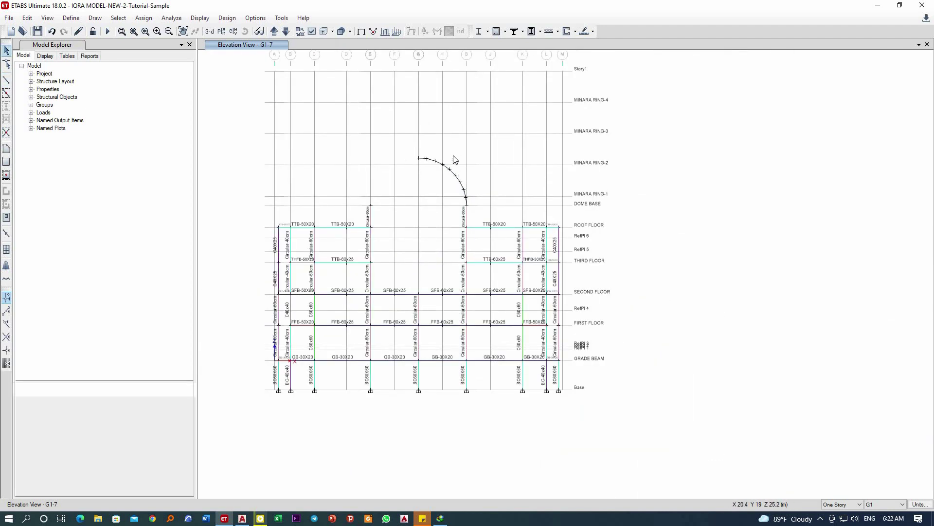
{"action": "scroll", "coordinate": [452, 160], "scroll_direction": "up", "scroll_amount": 3}
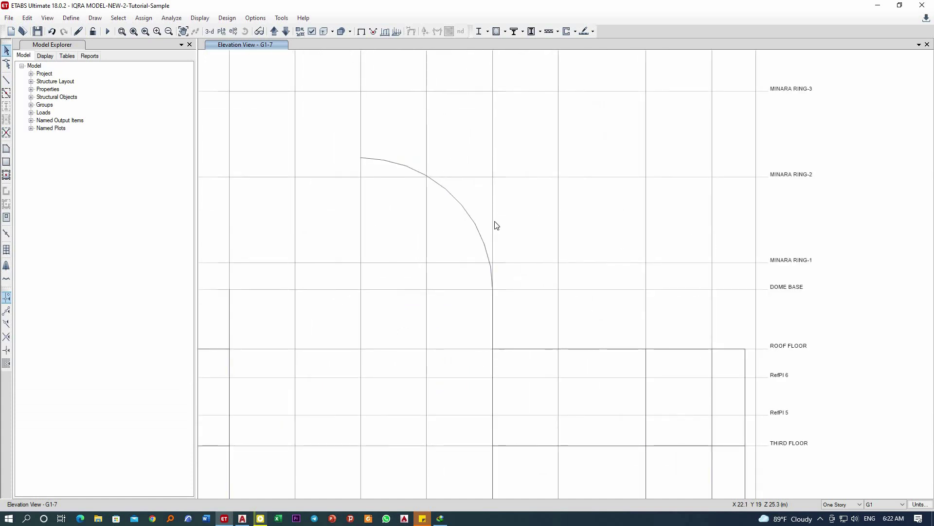
{"action": "left_click", "coordinate": [209, 31]}
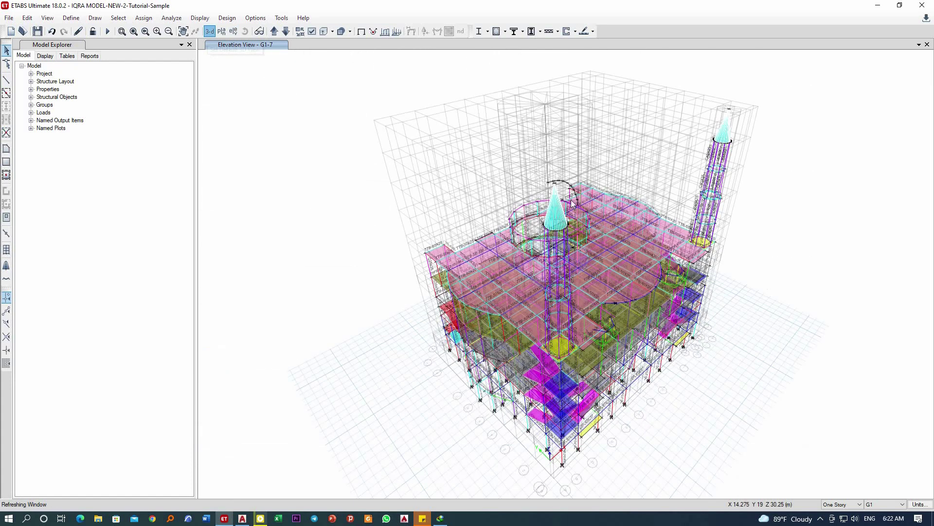
{"action": "scroll", "coordinate": [565, 194], "scroll_direction": "up", "scroll_amount": 4}
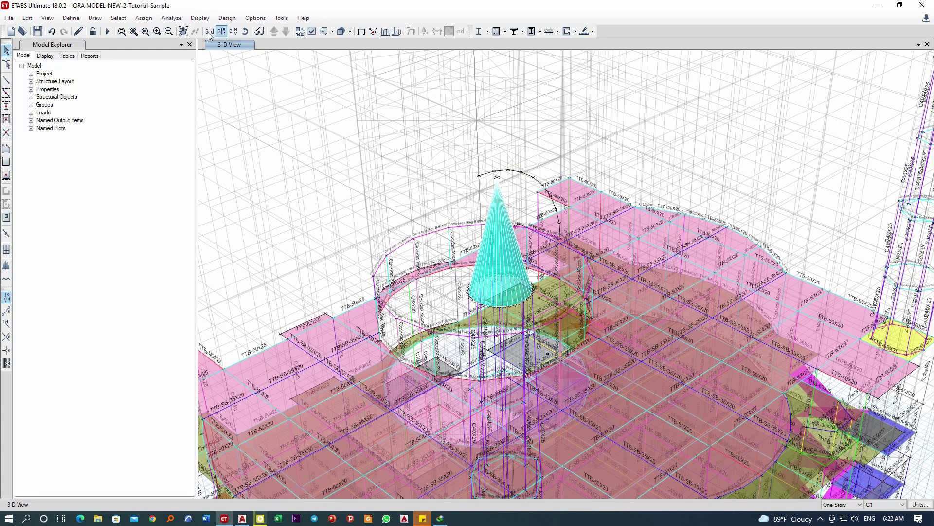
{"action": "left_click", "coordinate": [233, 31]}
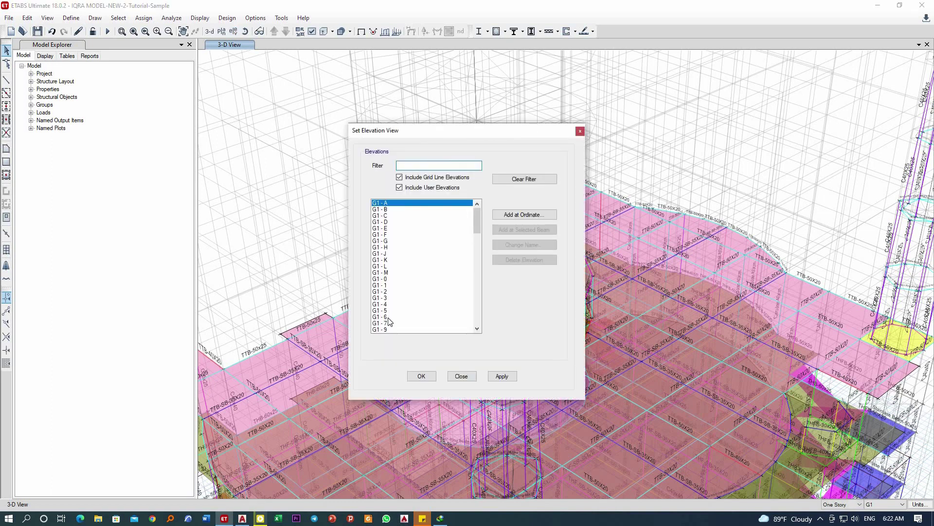
{"action": "left_click", "coordinate": [390, 323]}
{"action": "left_click", "coordinate": [502, 377]}
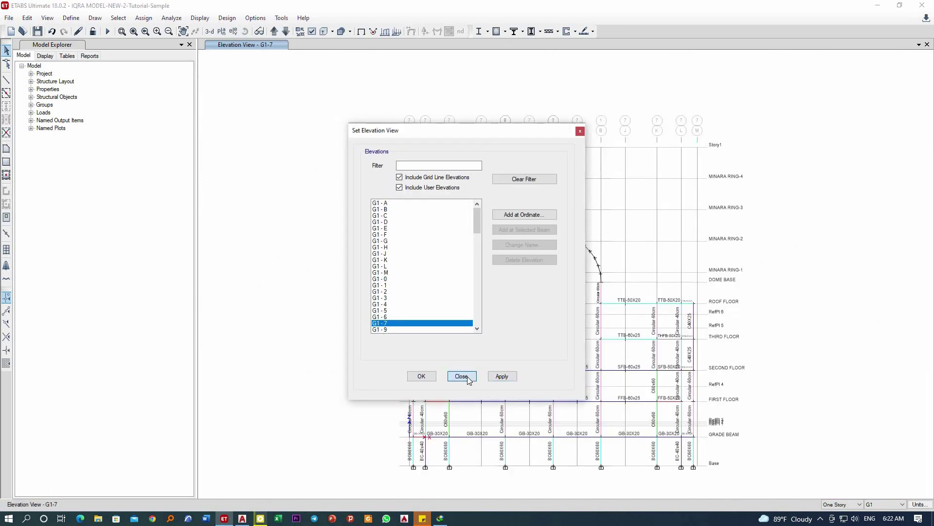
{"action": "left_click", "coordinate": [466, 377]}
{"action": "scroll", "coordinate": [606, 272], "scroll_direction": "up", "scroll_amount": 1}
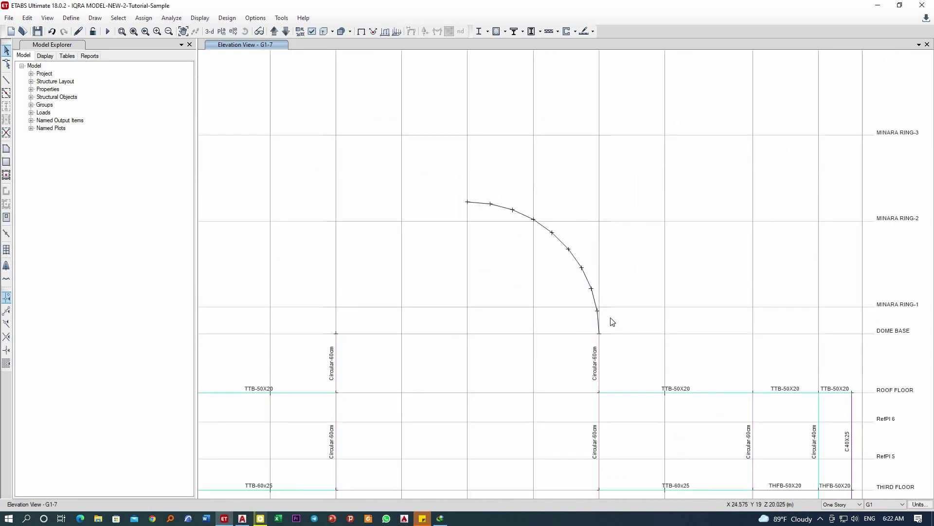
Step: Window-select the arc frames and joints, then open Edit > Extrude > Extrude Frames to Shells
{"action": "left_click_drag", "start_coordinate": [613, 320], "coordinate": [448, 182]}
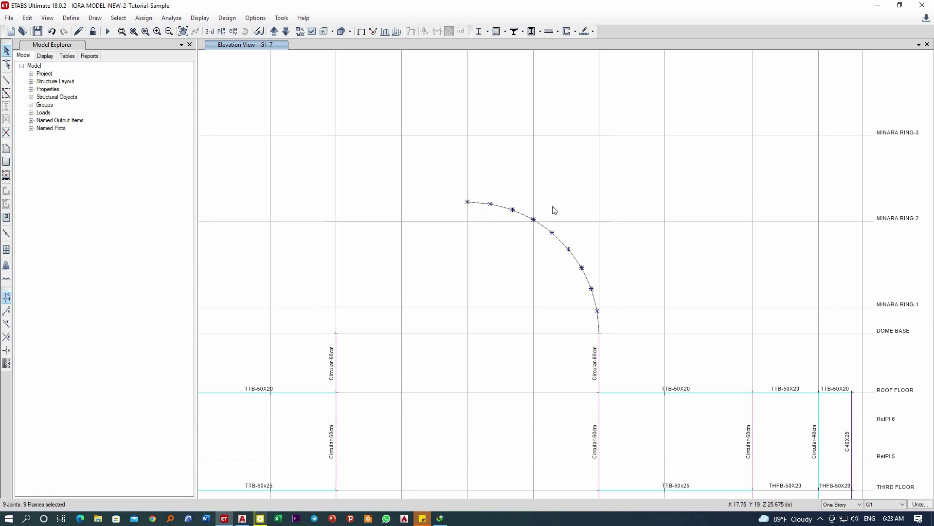
{"action": "left_click_drag", "start_coordinate": [619, 323], "coordinate": [430, 184]}
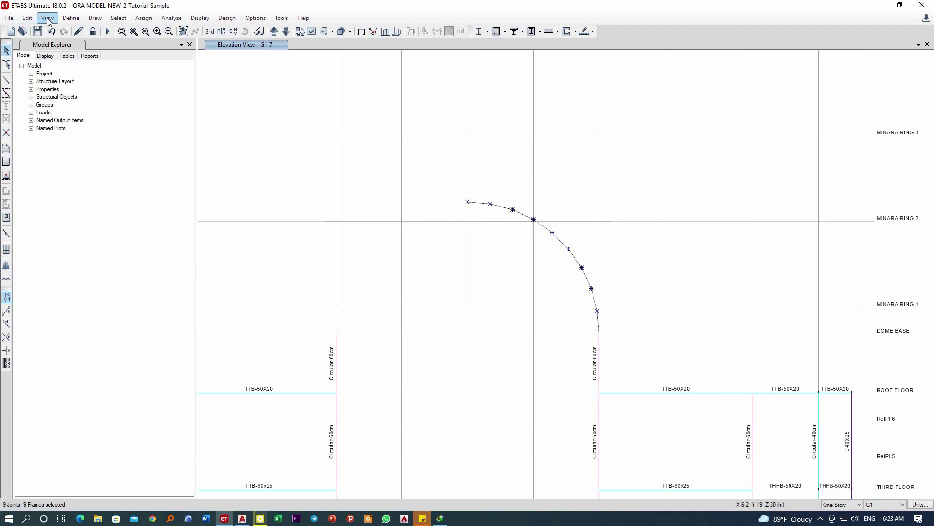
{"action": "left_click", "coordinate": [28, 18]}
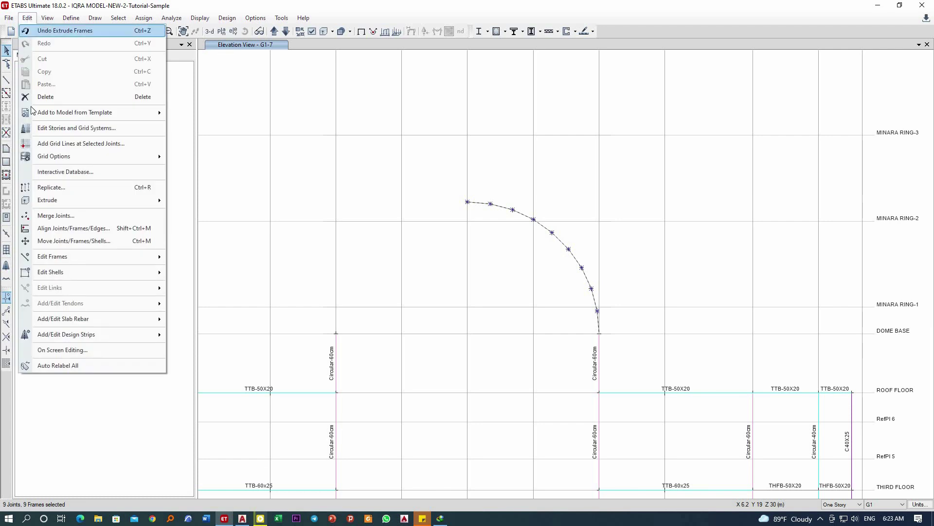
{"action": "mouse_move", "coordinate": [76, 203]}
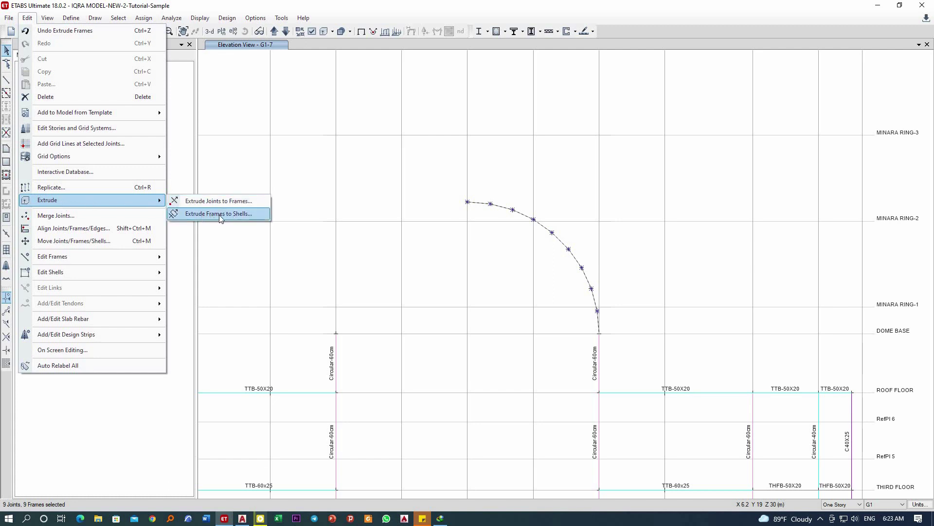
{"action": "left_click", "coordinate": [220, 213]}
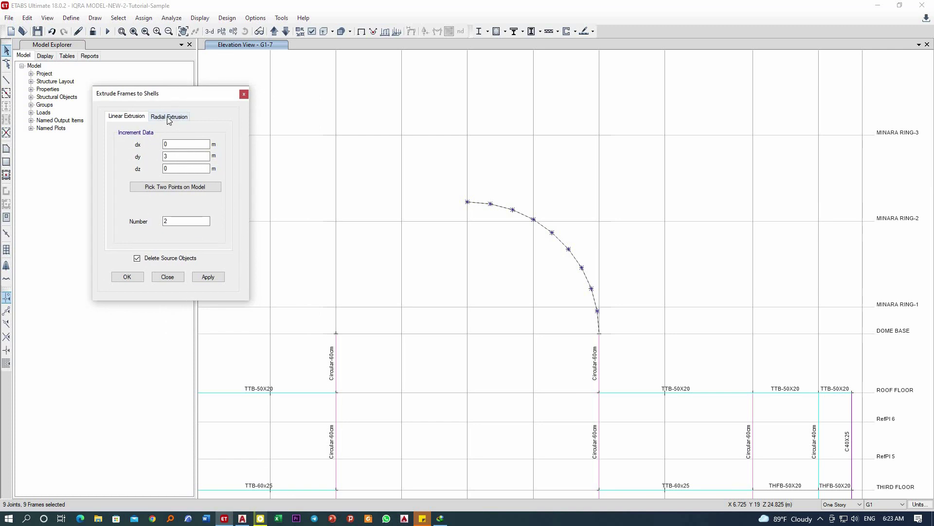
Step: Radially extrude the arc about X 18, Y 19 with 36 increments of 10° and zero drop
{"action": "left_click", "coordinate": [164, 120]}
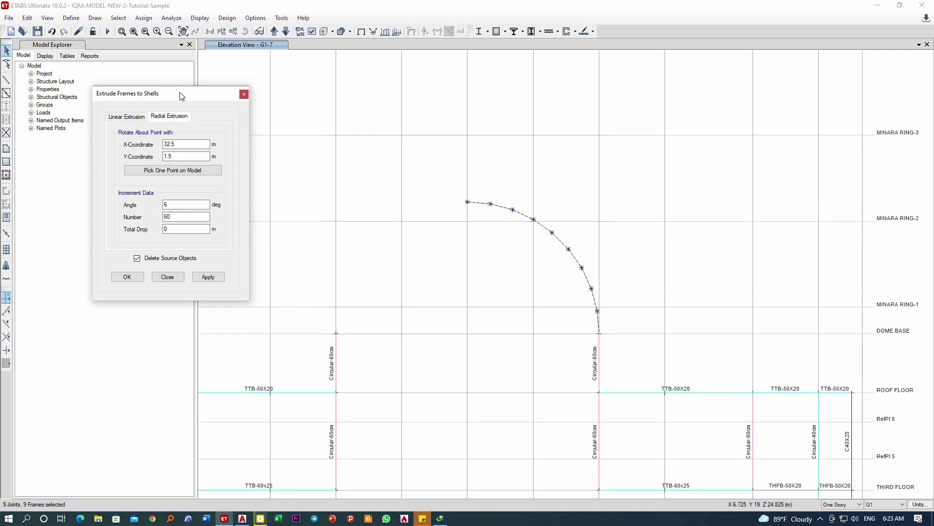
{"action": "left_click_drag", "start_coordinate": [181, 96], "coordinate": [154, 83]}
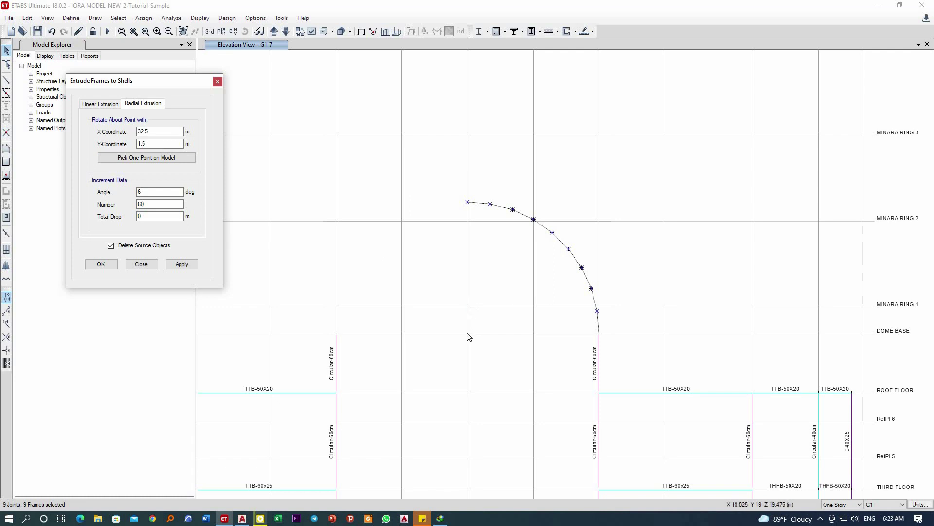
{"action": "left_click", "coordinate": [149, 159]}
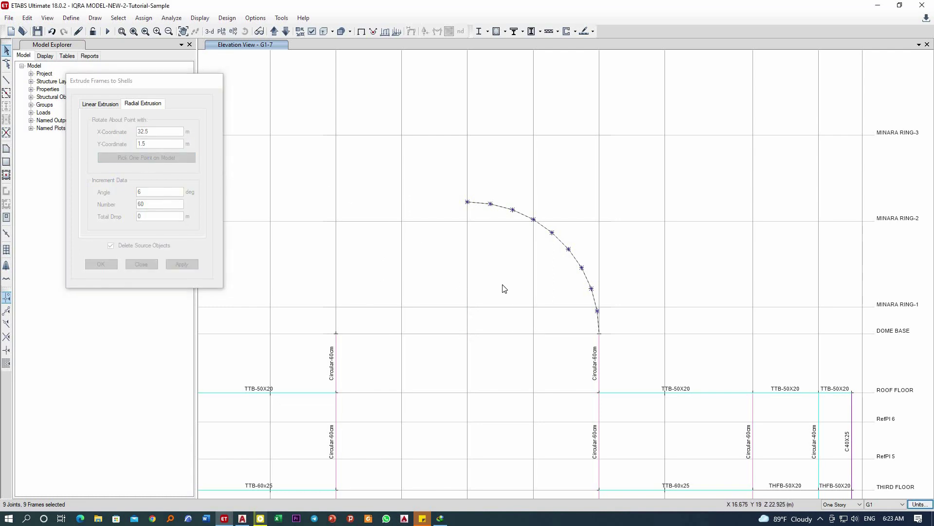
{"action": "left_click", "coordinate": [469, 335]}
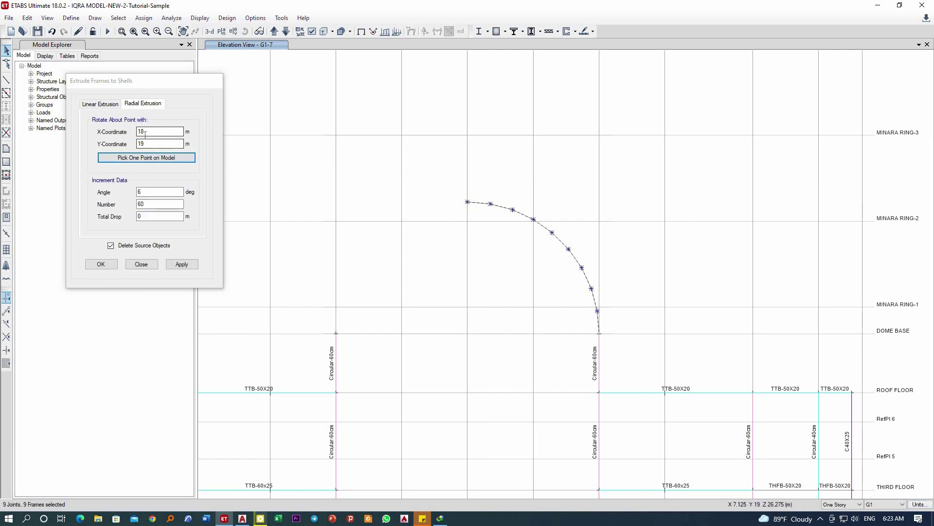
{"action": "key", "text": "Tab"}
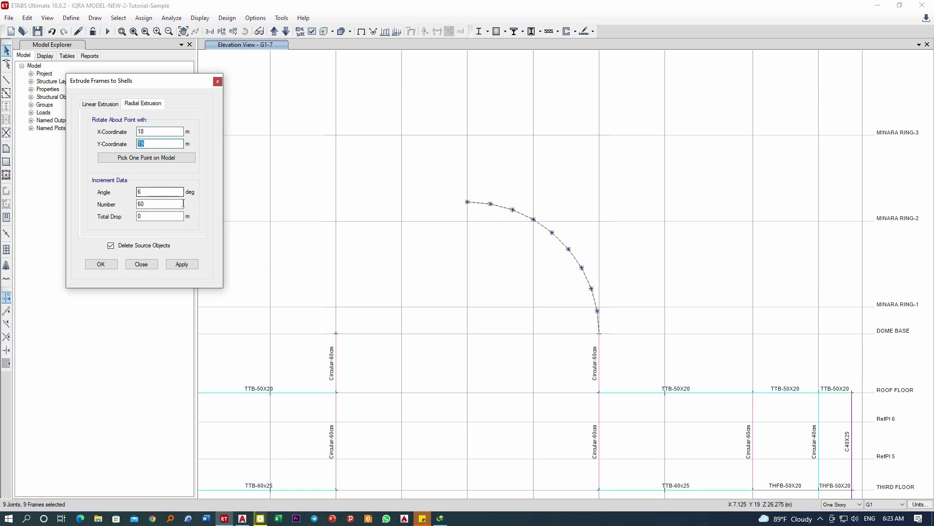
{"action": "left_click_drag", "start_coordinate": [208, 77], "coordinate": [242, 63]}
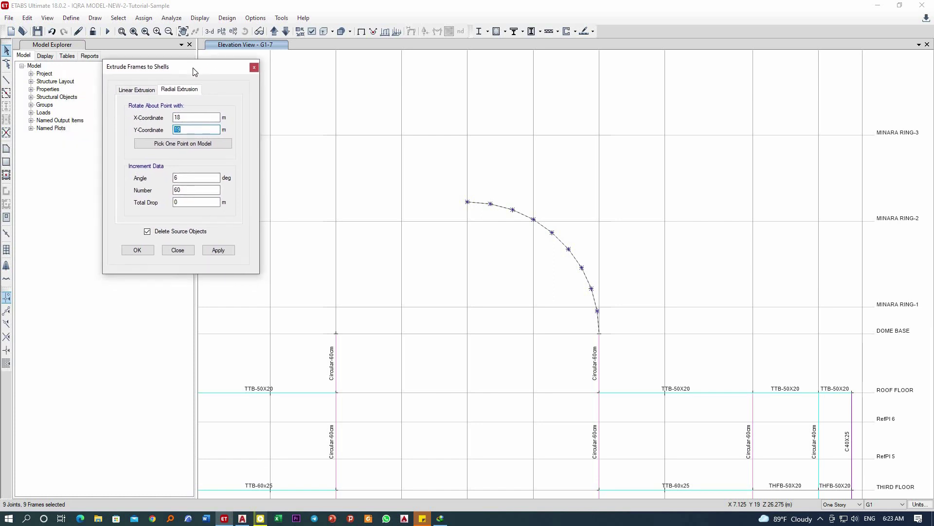
{"action": "double_click", "coordinate": [171, 178]}
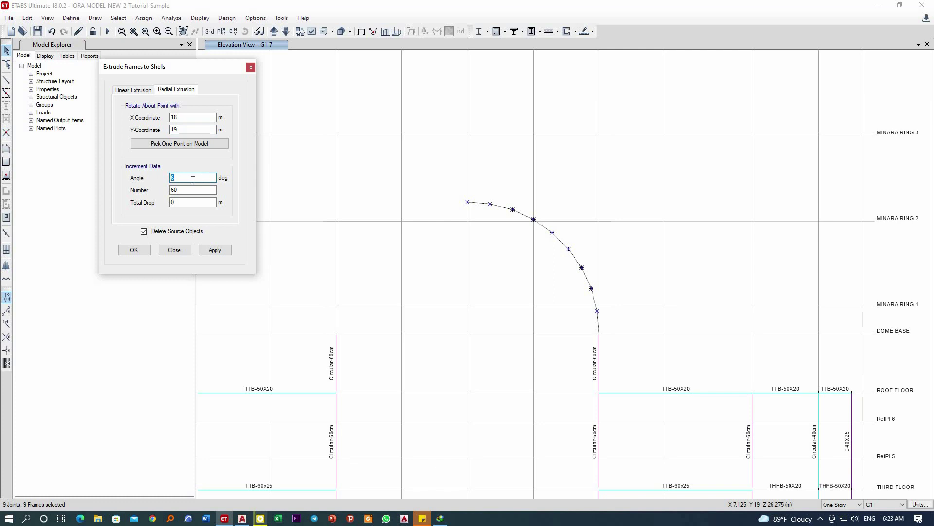
{"action": "double_click", "coordinate": [190, 188]}
{"action": "left_click", "coordinate": [184, 202]}
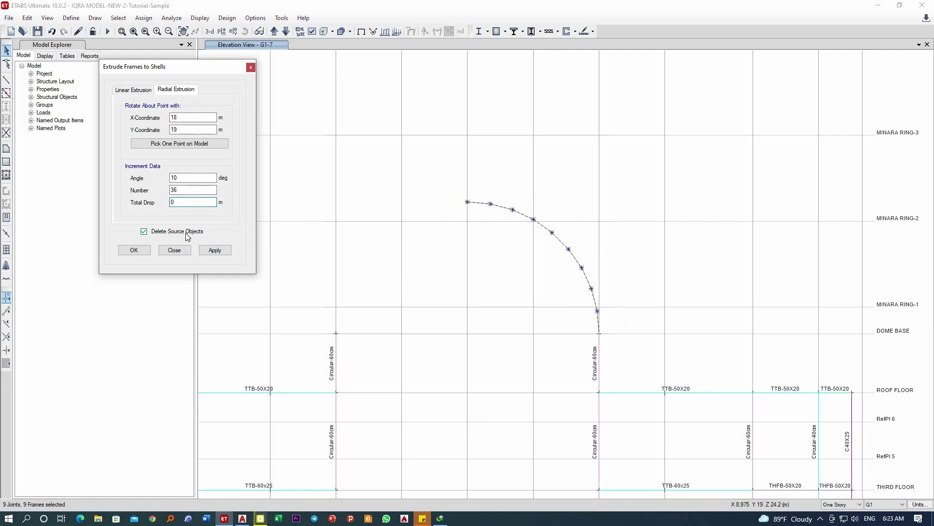
{"action": "left_click", "coordinate": [217, 250]}
{"action": "left_click", "coordinate": [174, 250]}
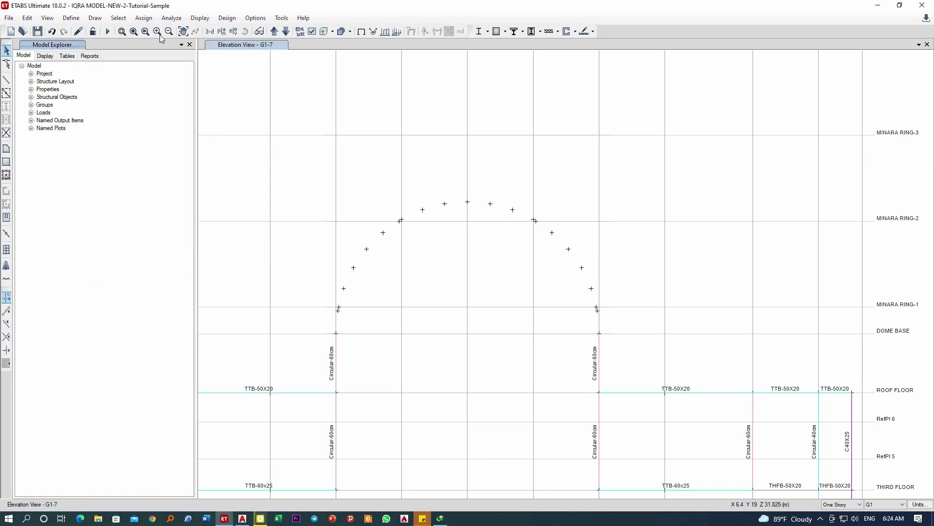
Step: Switch to the 3-D view, rotate to face the dome, and window-select all its shells
{"action": "left_click", "coordinate": [209, 32]}
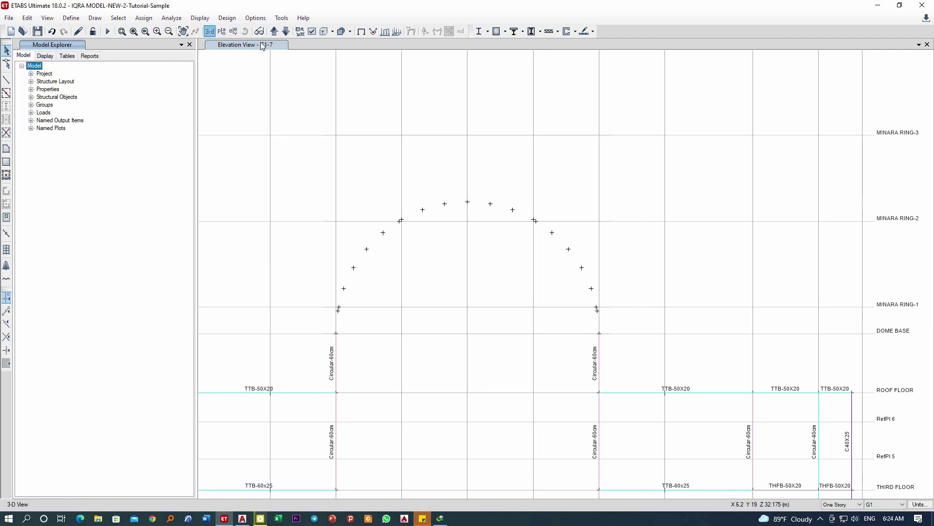
{"action": "scroll", "coordinate": [586, 222], "scroll_direction": "up", "scroll_amount": 5}
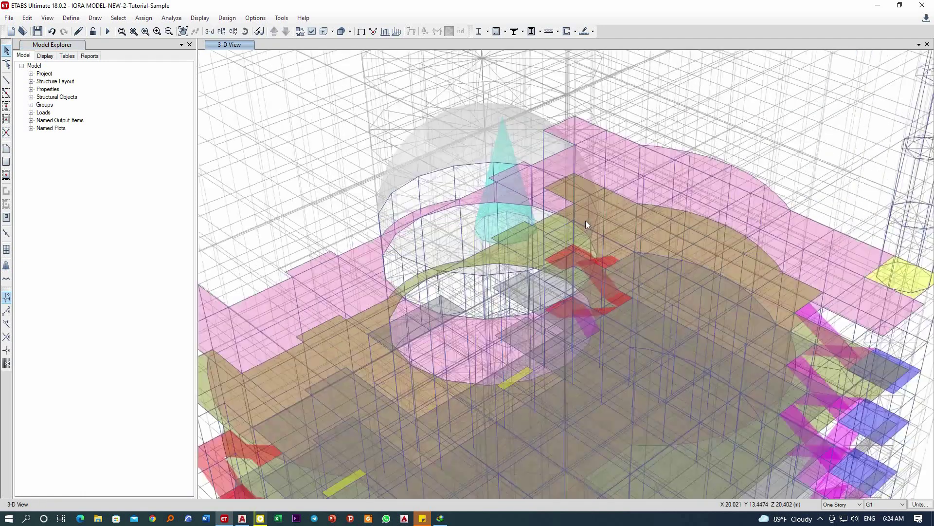
{"action": "scroll", "coordinate": [586, 220], "scroll_direction": "up", "scroll_amount": 3}
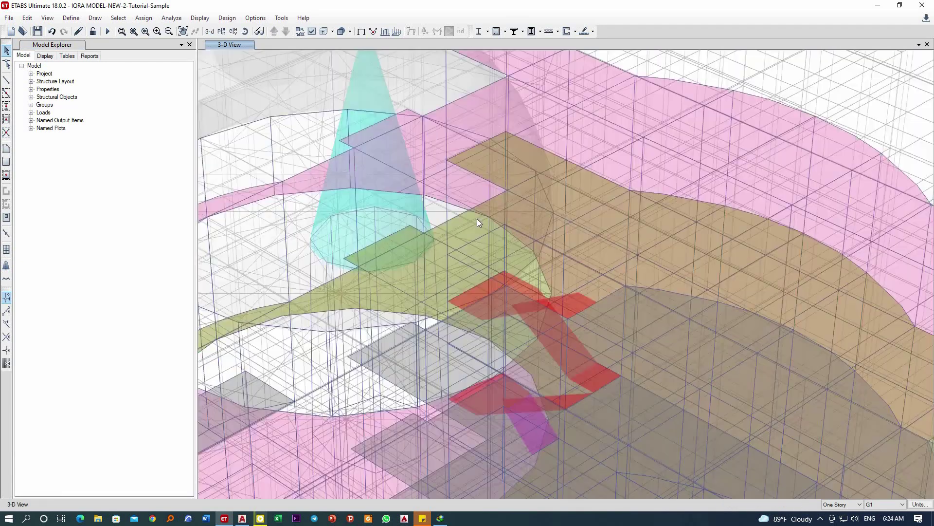
{"action": "scroll", "coordinate": [477, 218], "scroll_direction": "down", "scroll_amount": 5}
{"action": "left_click", "coordinate": [245, 32]}
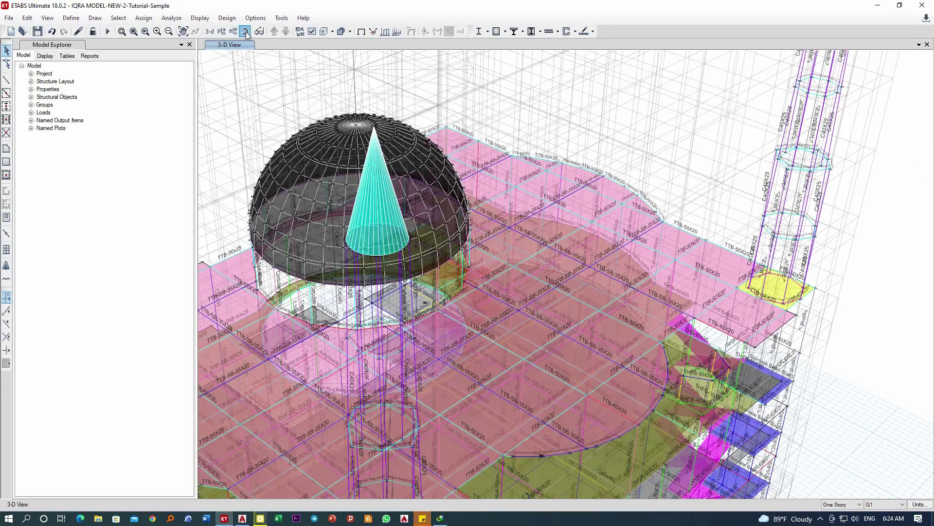
{"action": "mouse_move", "coordinate": [725, 406]}
{"action": "left_mouse_down"}
{"action": "mouse_move", "coordinate": [696, 401]}
{"action": "mouse_move", "coordinate": [669, 380]}
{"action": "mouse_move", "coordinate": [644, 329]}
{"action": "left_mouse_up"}
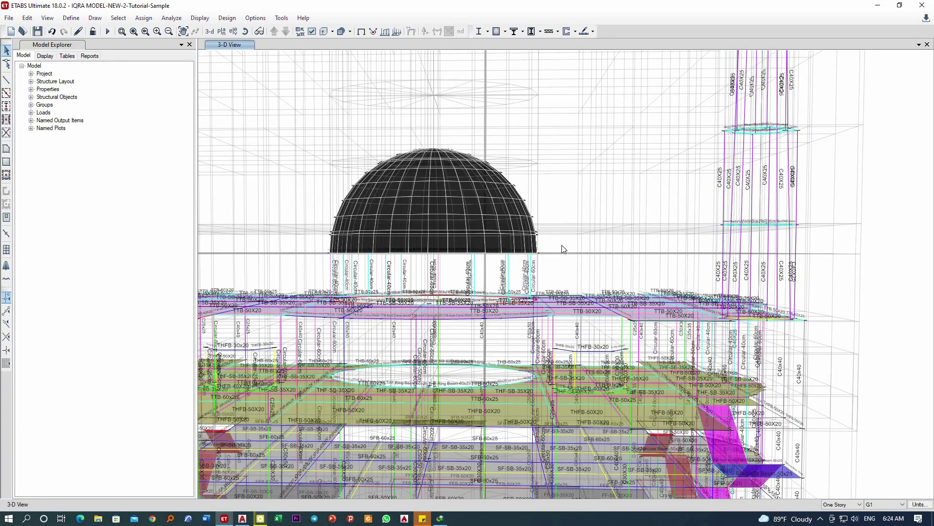
{"action": "left_click_drag", "start_coordinate": [558, 245], "coordinate": [293, 130]}
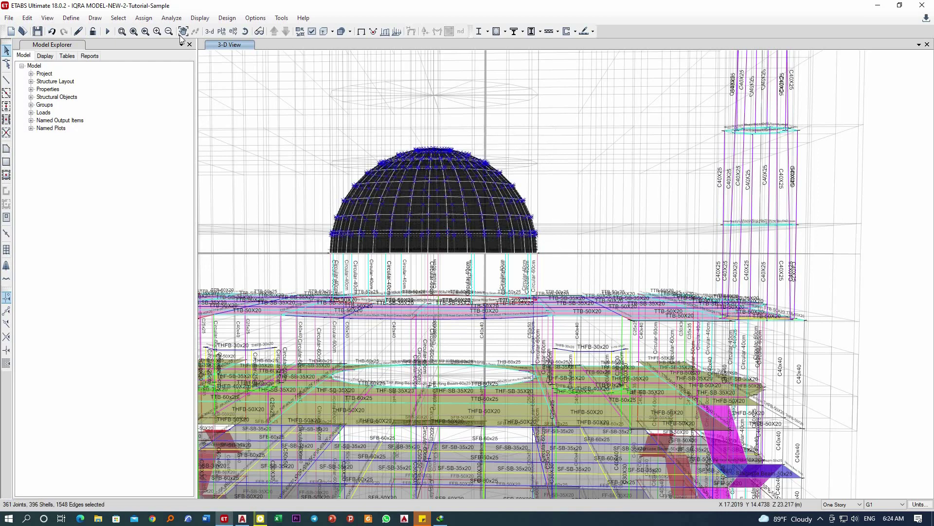
Step: Assign the Dome-10cm slab section to the selected dome shells
{"action": "left_click", "coordinate": [144, 20]}
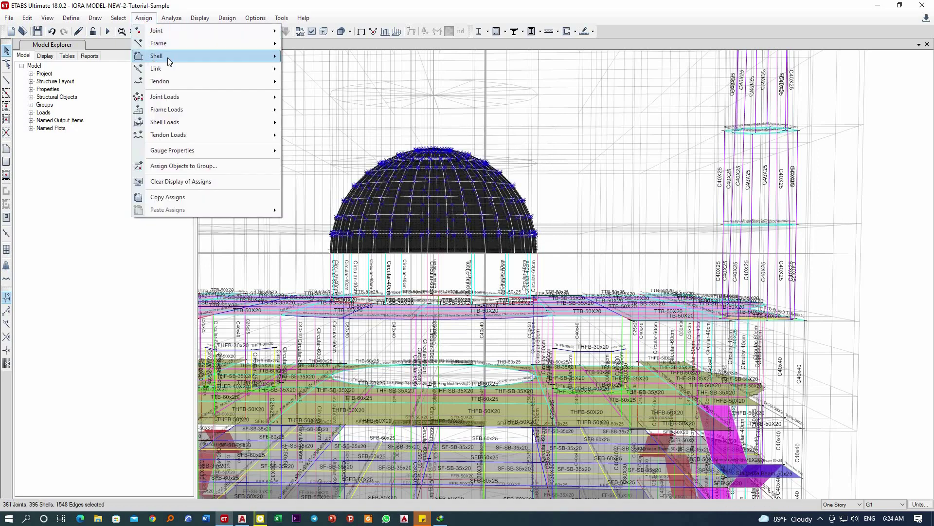
{"action": "mouse_move", "coordinate": [177, 59]}
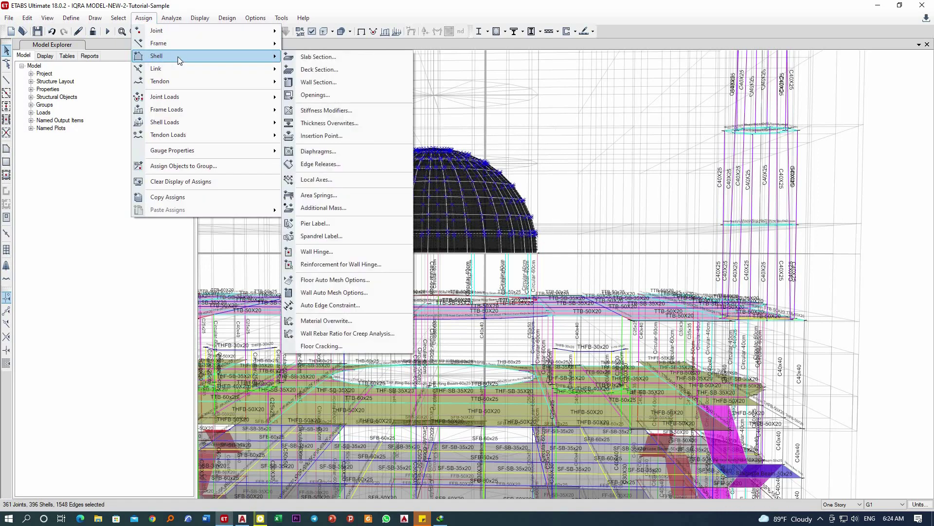
{"action": "left_click", "coordinate": [317, 56]}
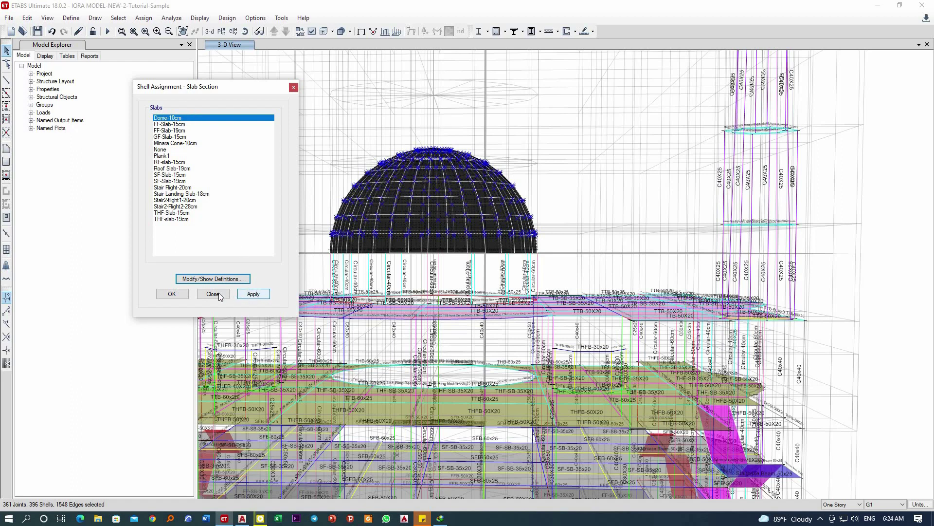
{"action": "left_click", "coordinate": [171, 294]}
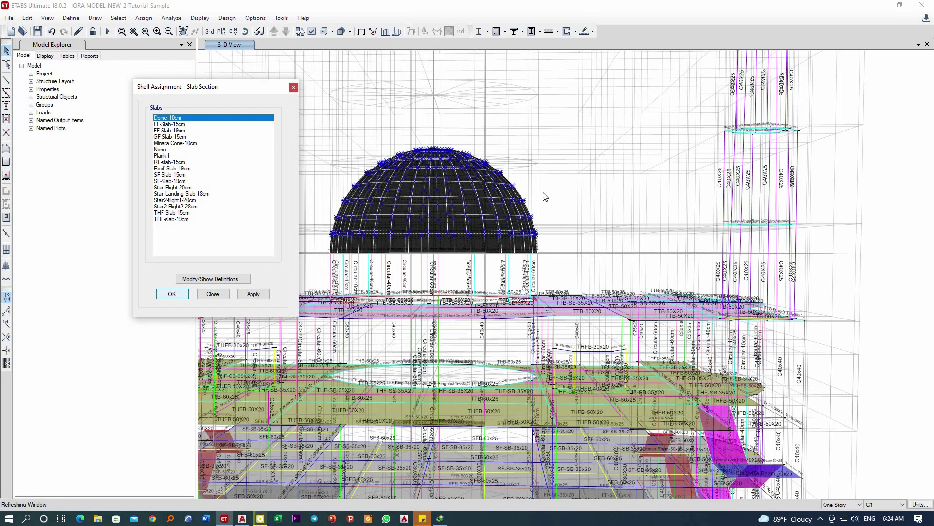
{"action": "scroll", "coordinate": [430, 208], "scroll_direction": "up", "scroll_amount": 5}
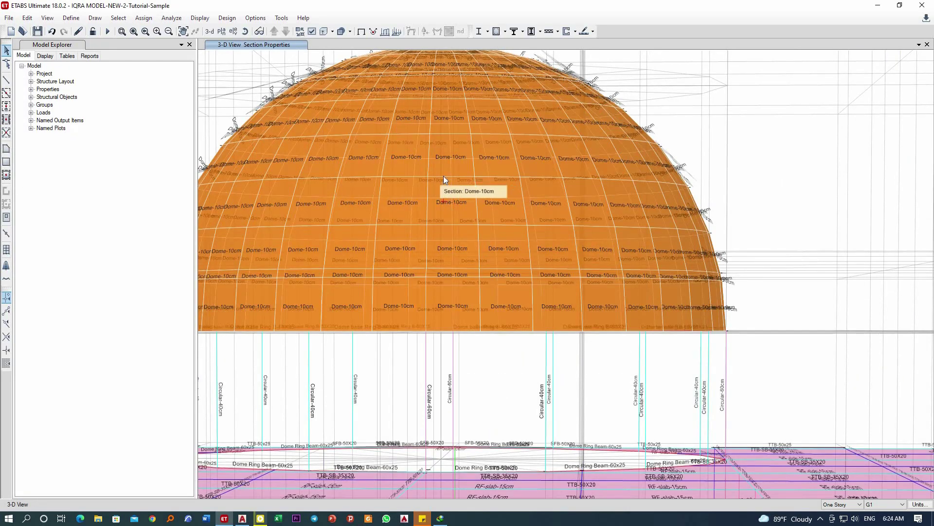
{"action": "scroll", "coordinate": [495, 247], "scroll_direction": "down", "scroll_amount": 5}
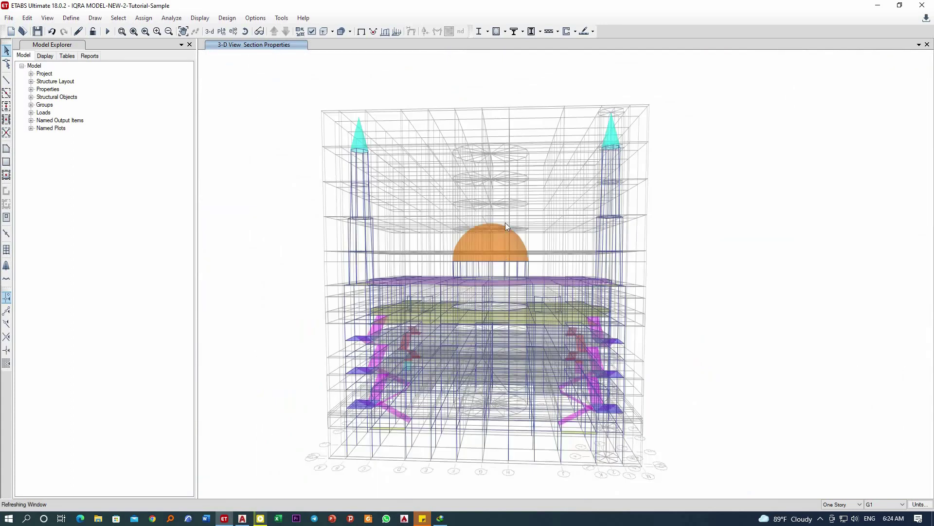
{"action": "scroll", "coordinate": [499, 222], "scroll_direction": "up", "scroll_amount": 4}
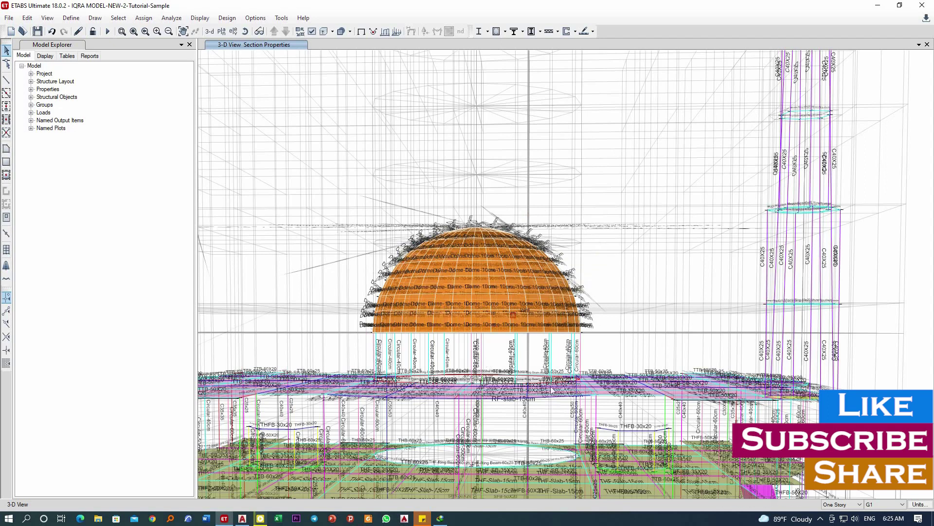
{"action": "scroll", "coordinate": [603, 294], "scroll_direction": "down", "scroll_amount": 5}
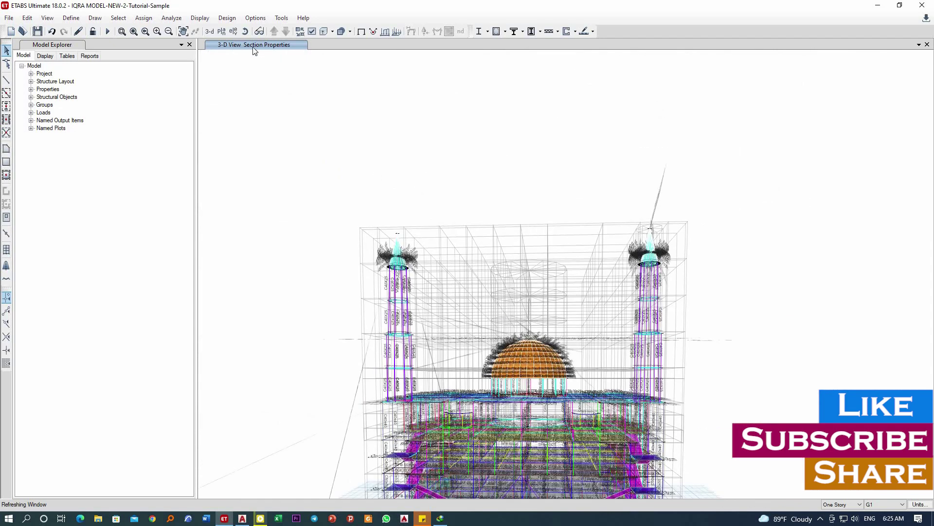
{"action": "left_click_drag", "start_coordinate": [461, 161], "coordinate": [435, 252]}
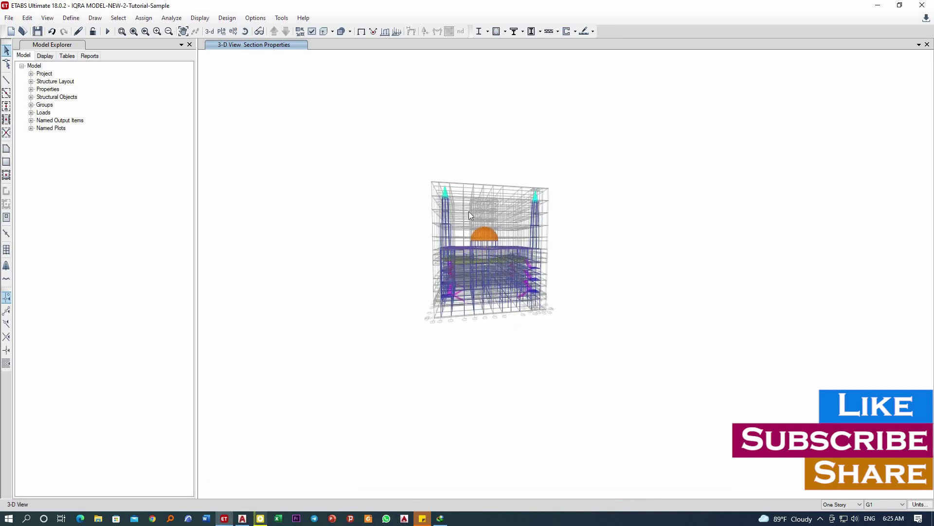
{"action": "scroll", "coordinate": [486, 225], "scroll_direction": "up", "scroll_amount": 3}
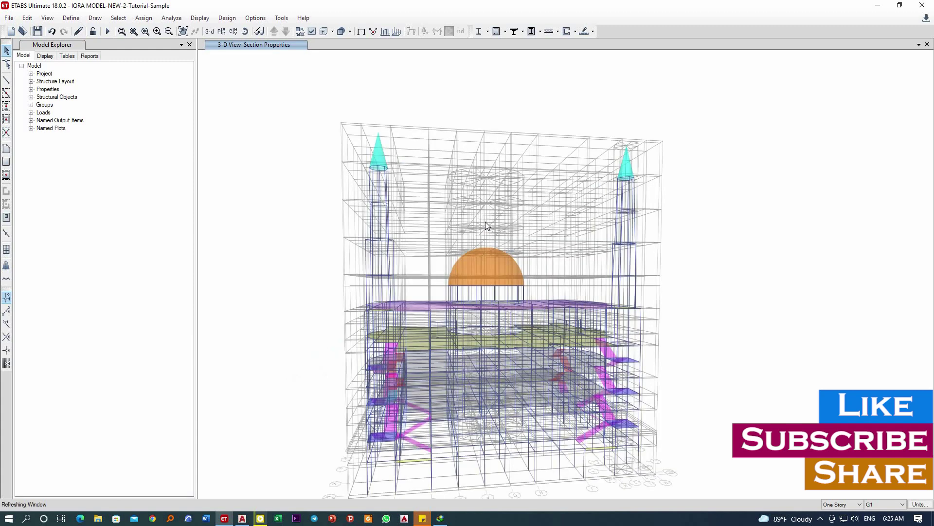